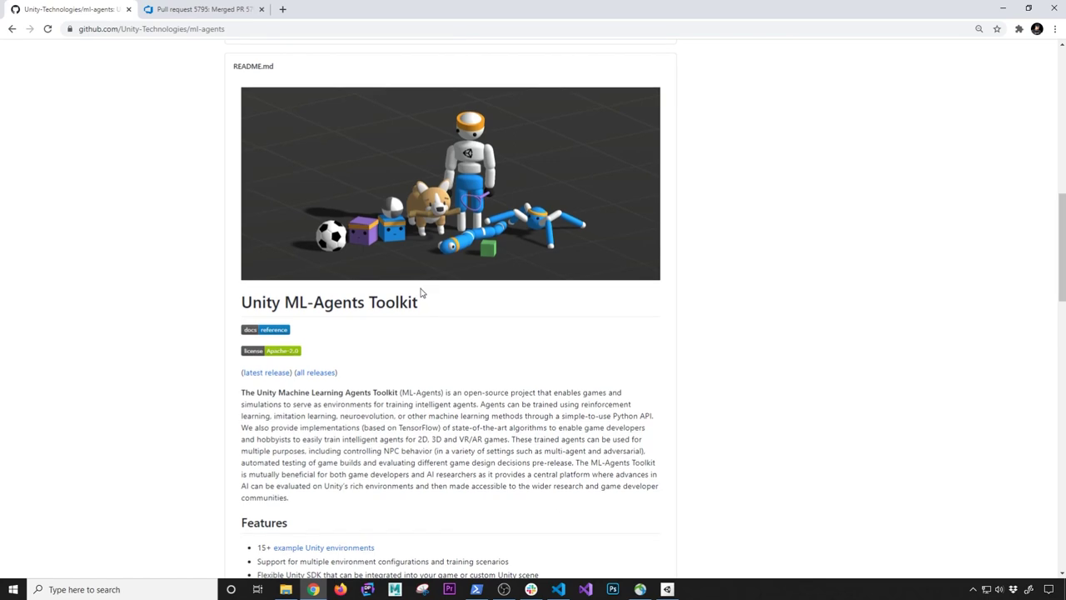
Step: Look over the README and file list of the Unity ml-agents repository
scroll(421, 291, down, 2)
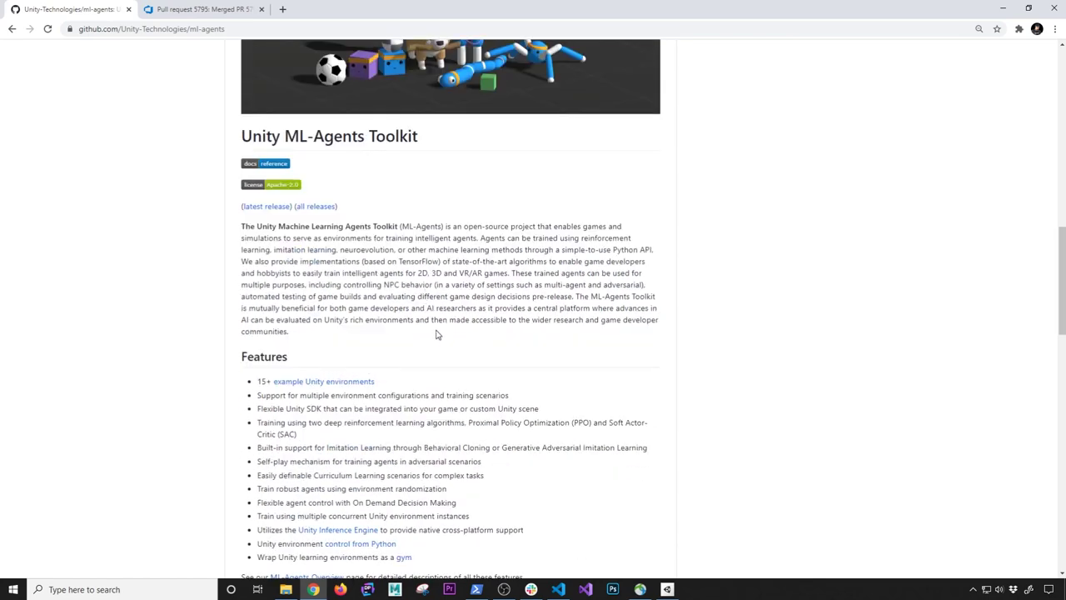
scroll(438, 333, down, 5)
scroll(442, 334, up, 7)
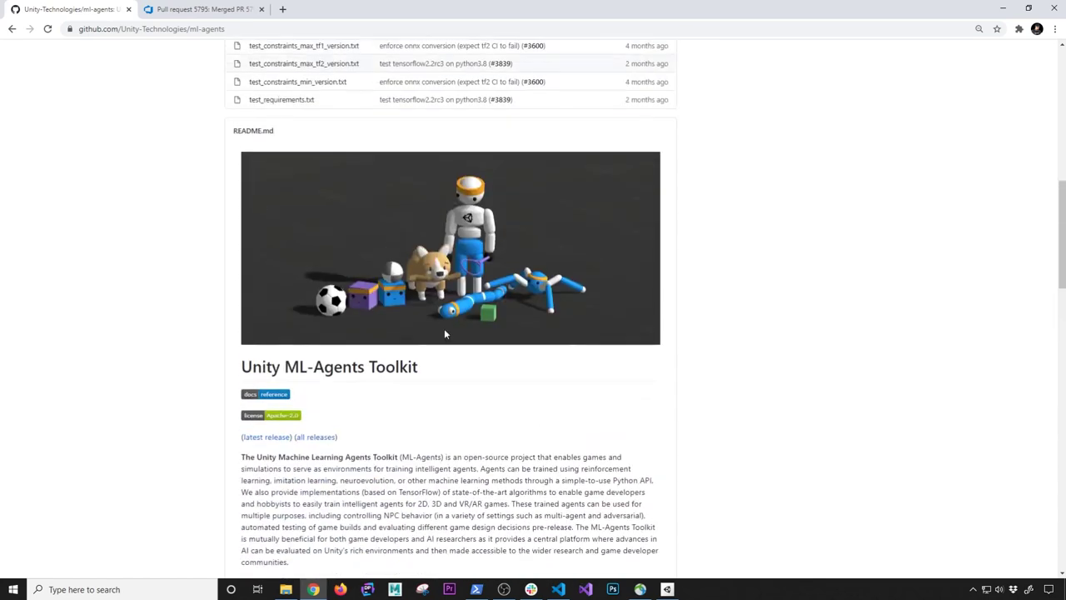
scroll(444, 334, up, 7)
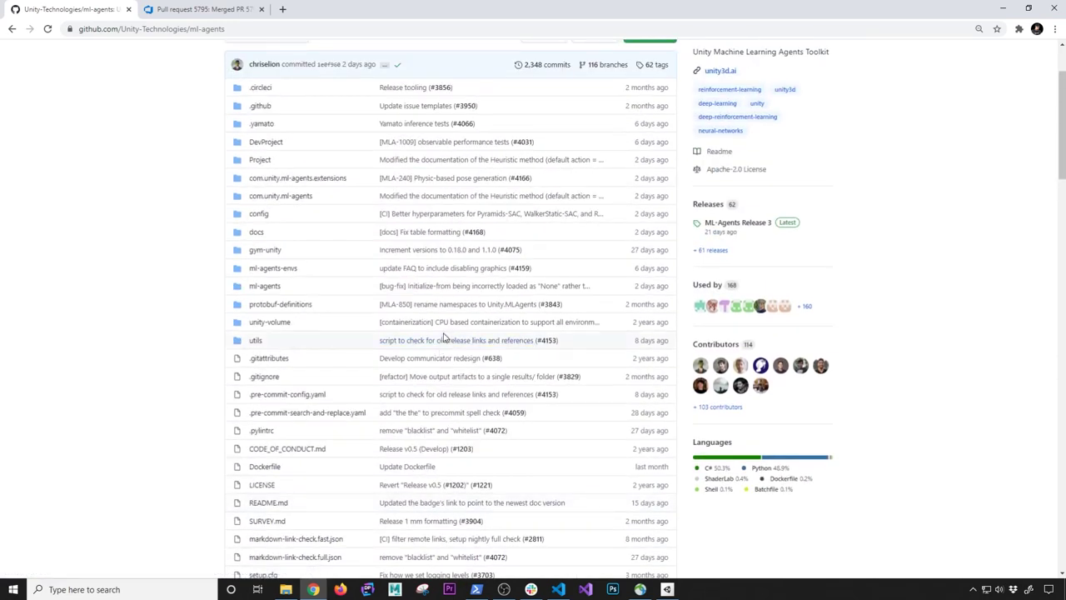
scroll(444, 337, down, 10)
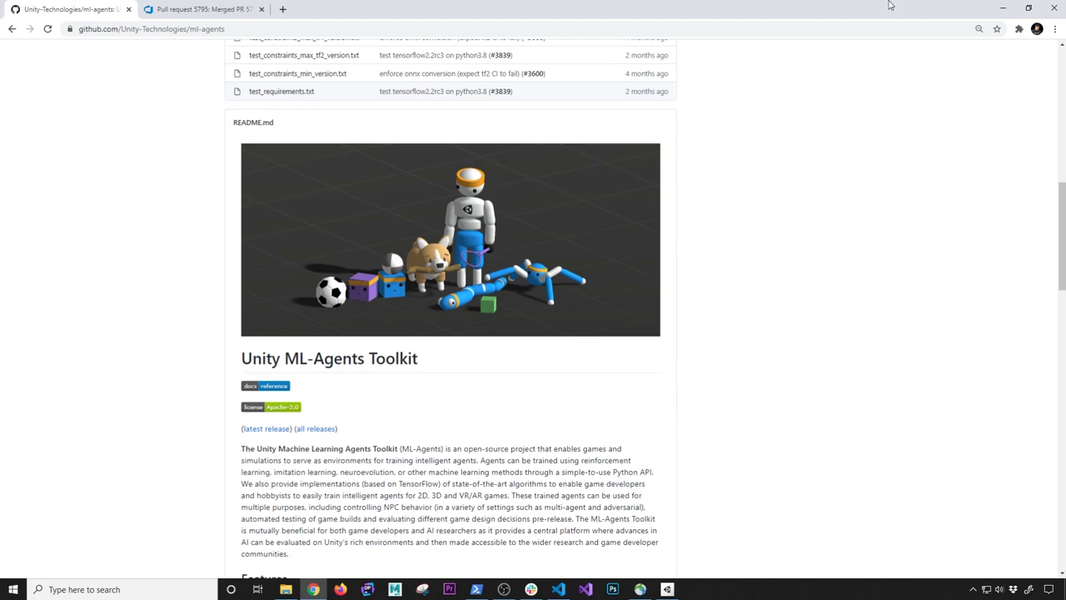
Step: Switch to README.md in Visual Studio Code, write "Install Python" as the first list item, and save the file
click(1002, 10)
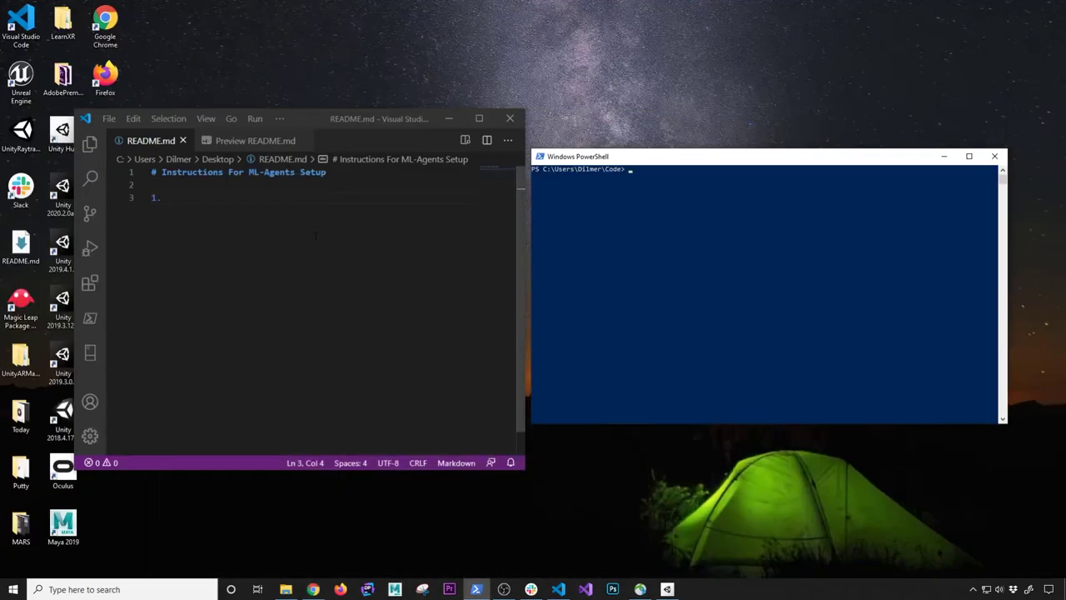
click(313, 200)
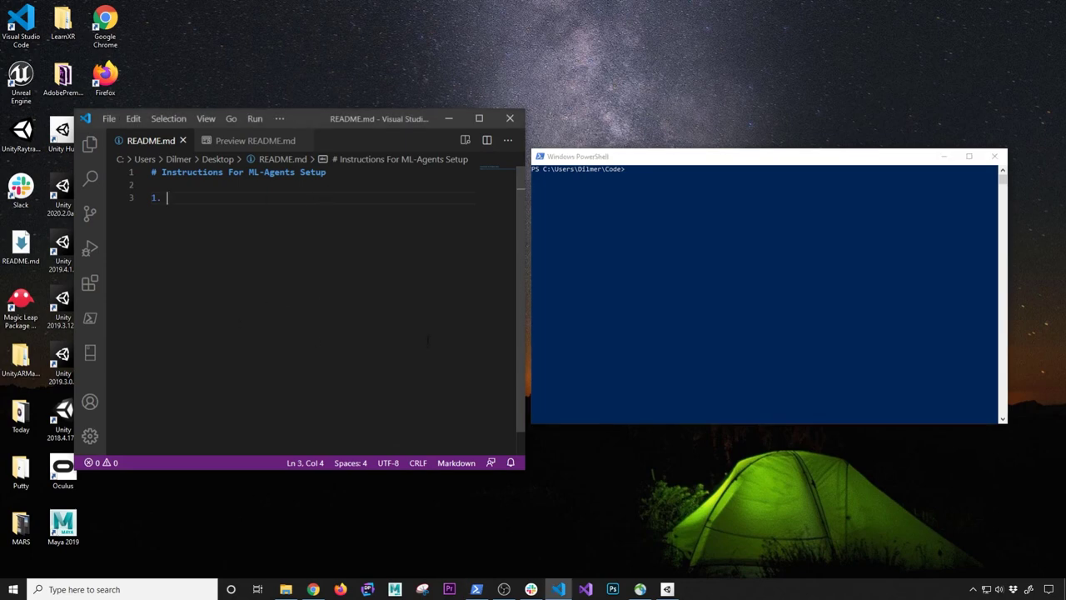
key(ctrl+a)
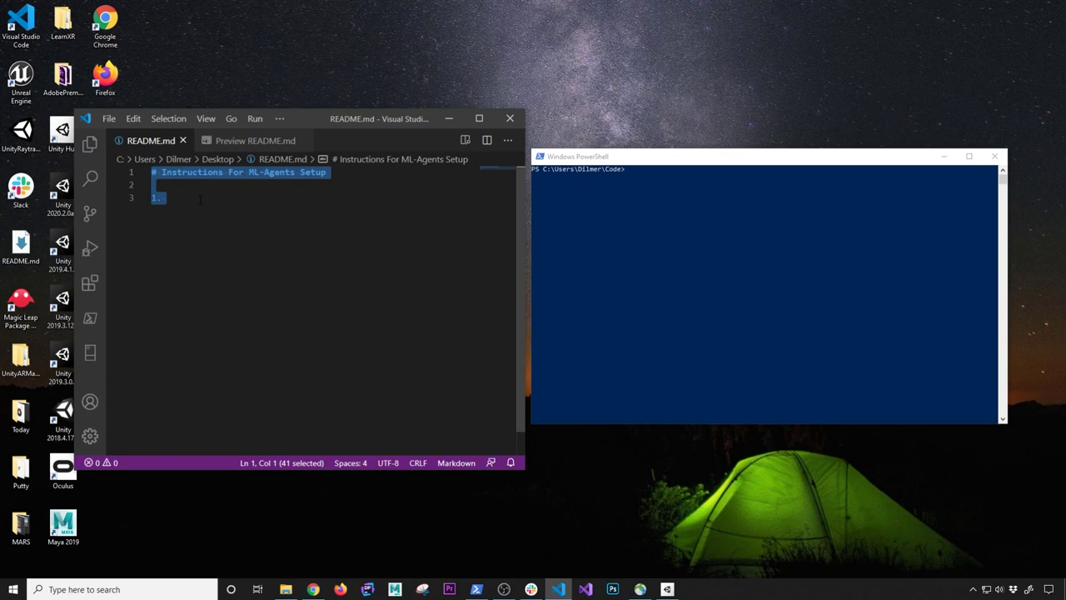
click(199, 197)
text(Install Py)
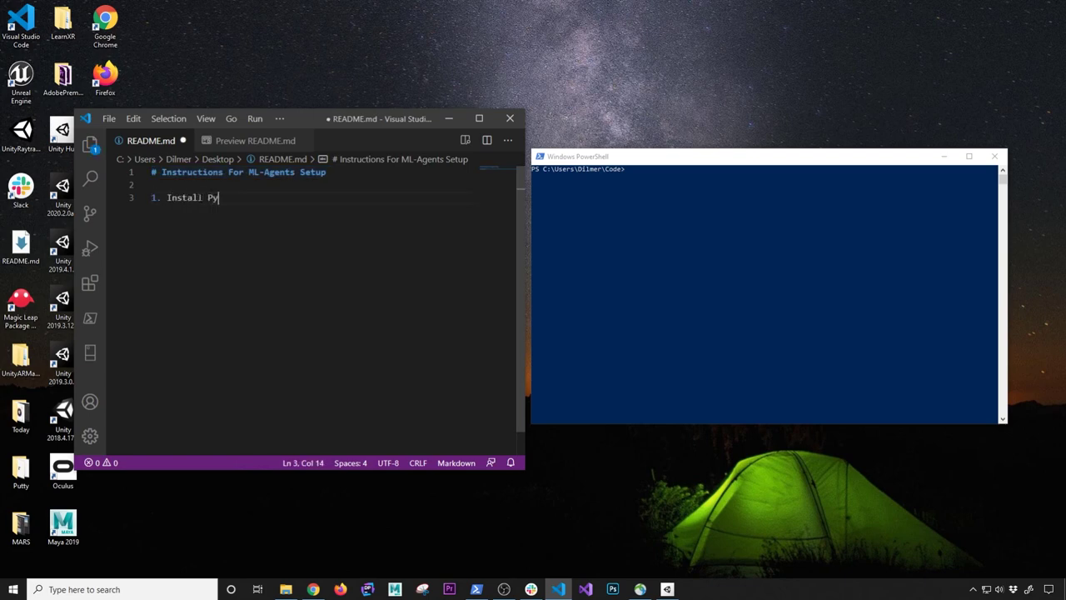
text(thon)
key(ctrl+s)
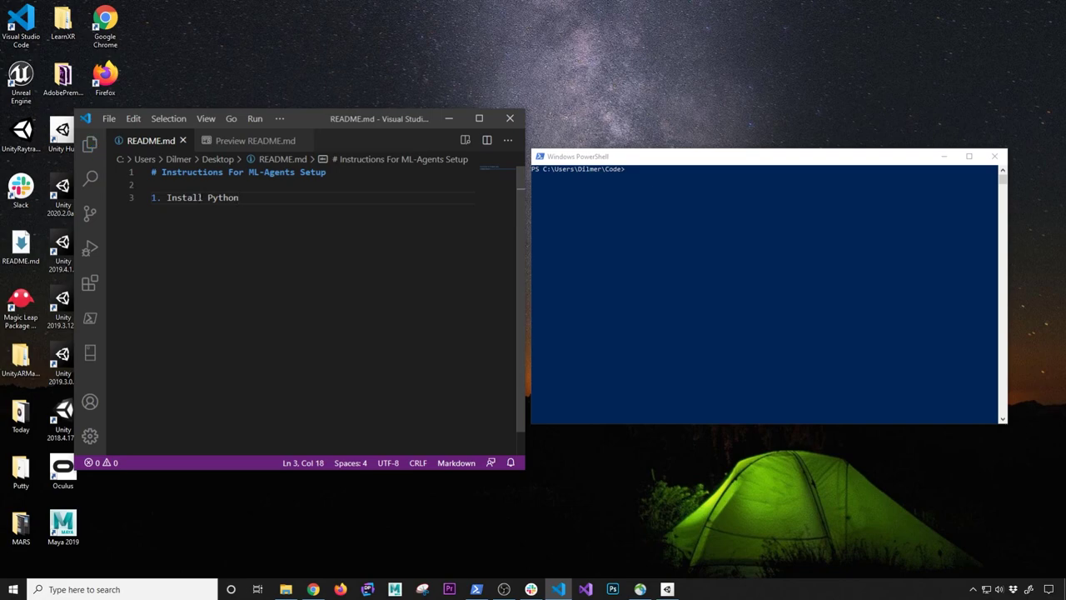
Step: In Chrome, open the documentation for the latest stable ML-Agents release, examine its installation and set-up links, and return to the repository page
click(314, 589)
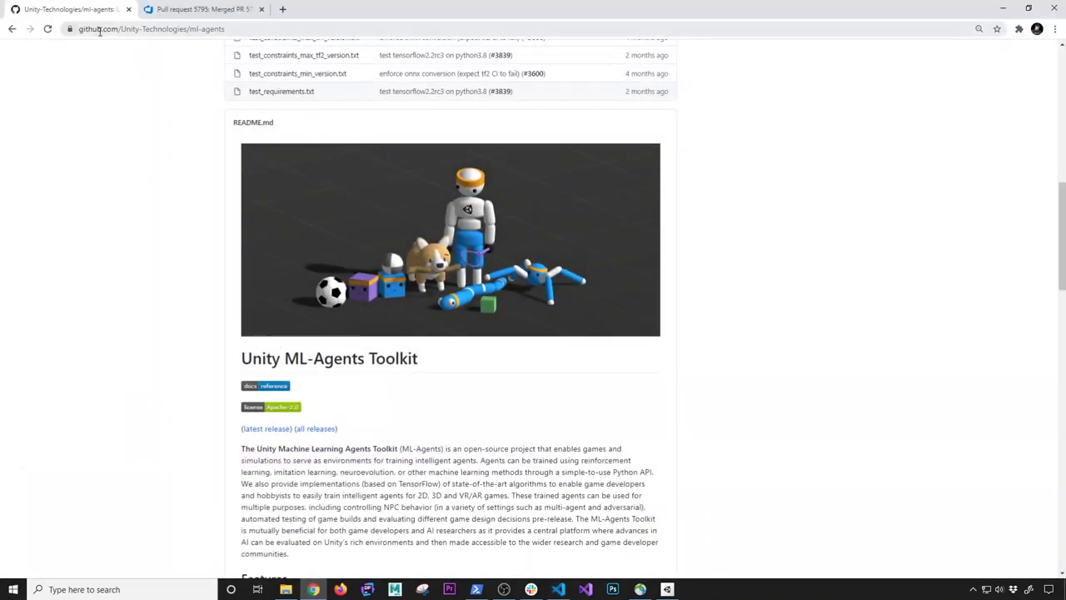
scroll(464, 448, down, 3)
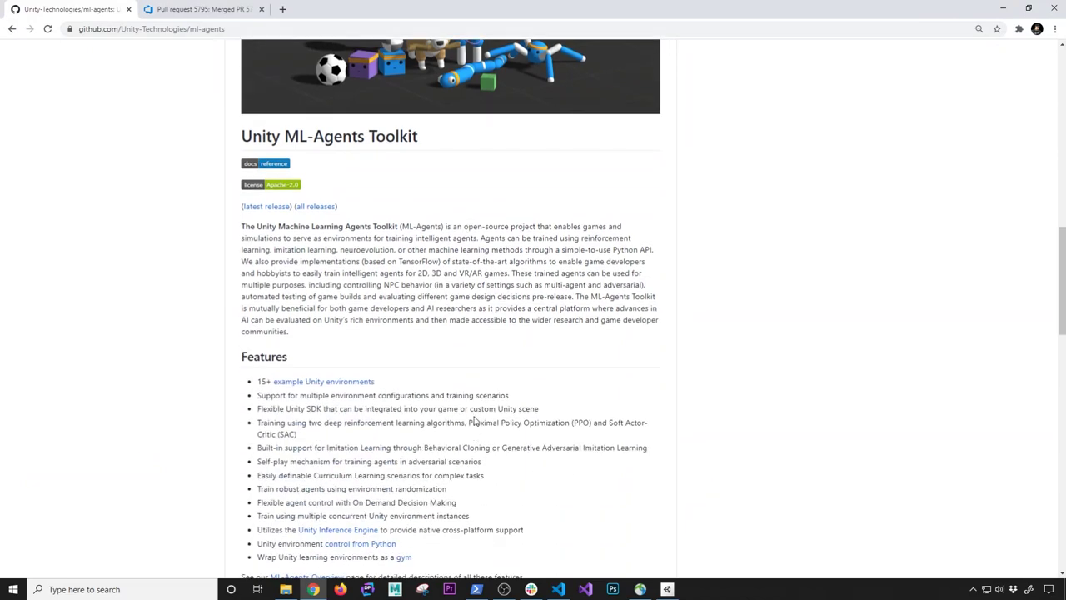
scroll(473, 421, down, 2)
scroll(473, 420, down, 1)
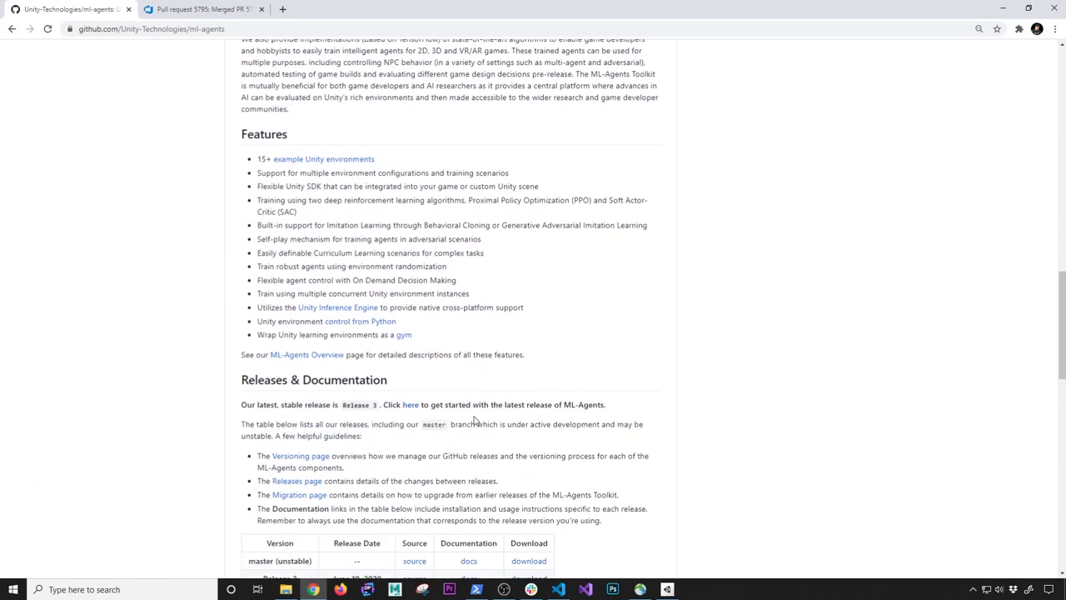
scroll(473, 421, down, 1)
click(410, 350)
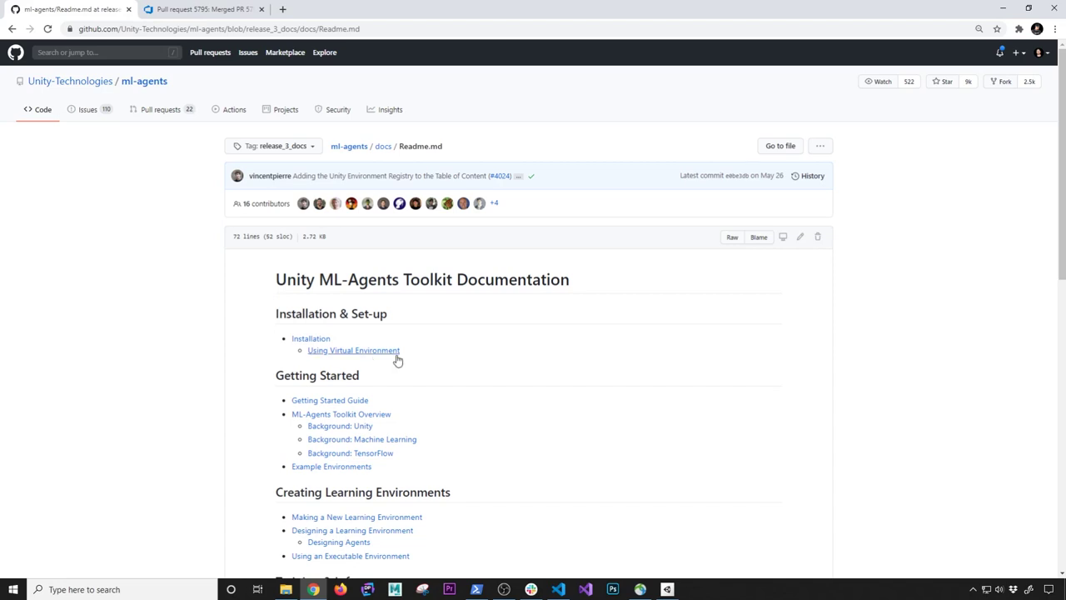
scroll(395, 350, down, 2)
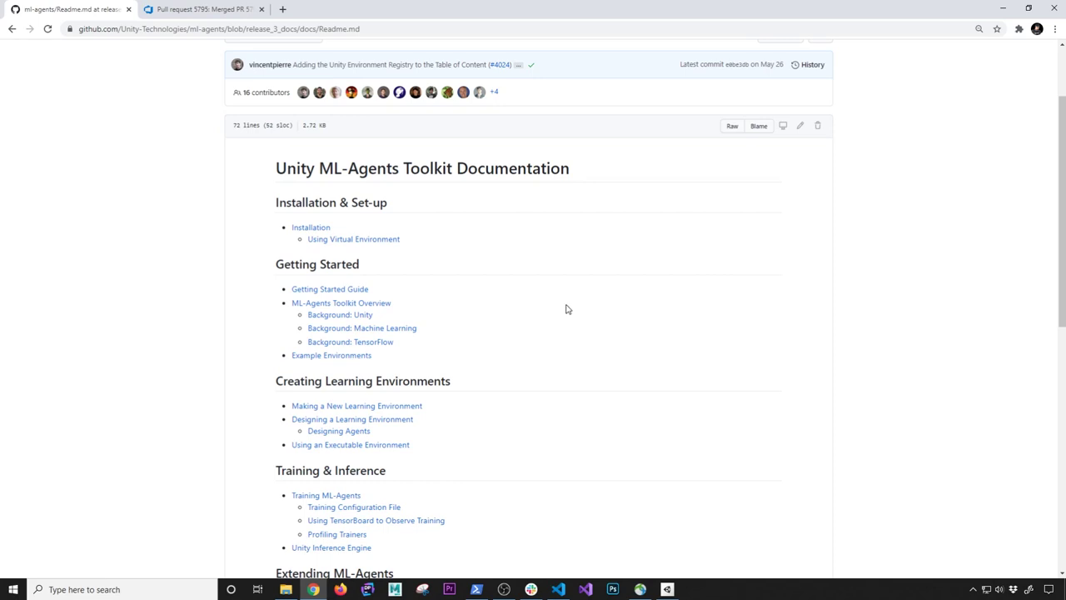
scroll(565, 308, up, 1)
scroll(565, 308, up, 1)
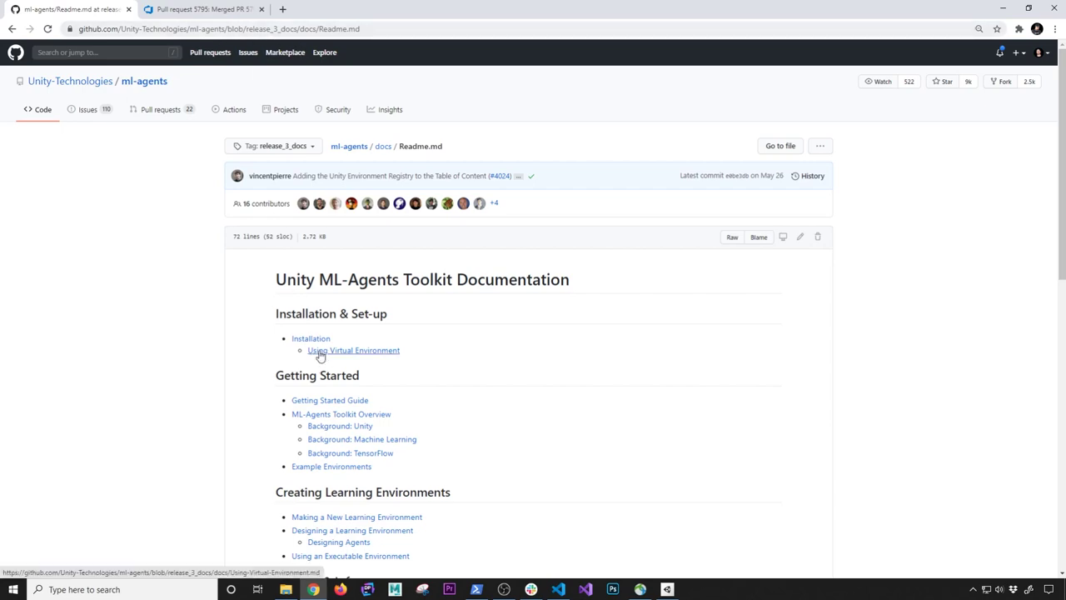
click(11, 28)
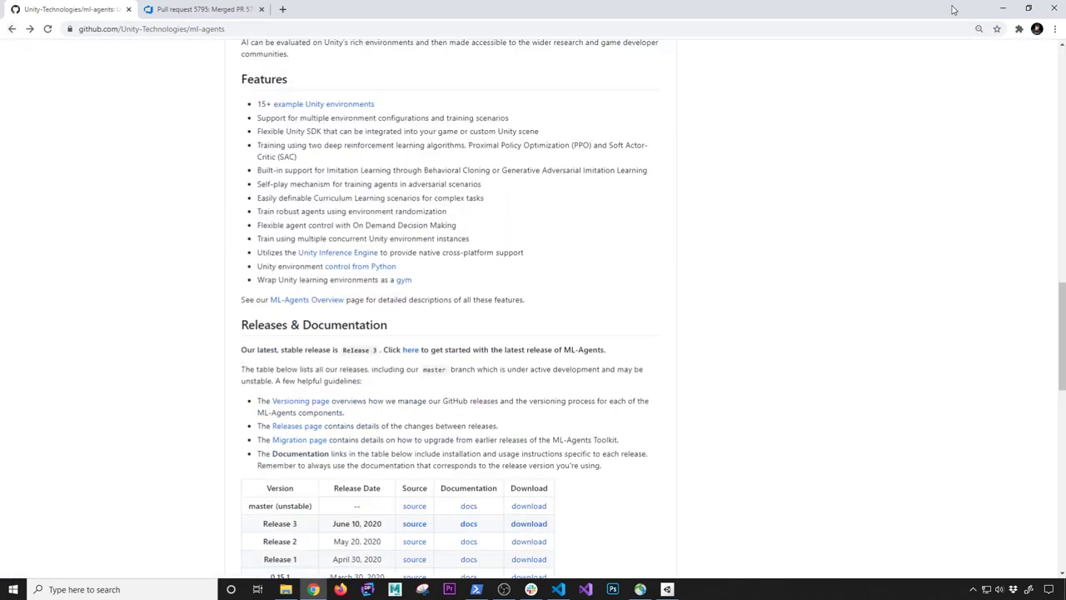
Step: Run python in Windows PowerShell to check the installed version, and exit the interpreter
click(1003, 8)
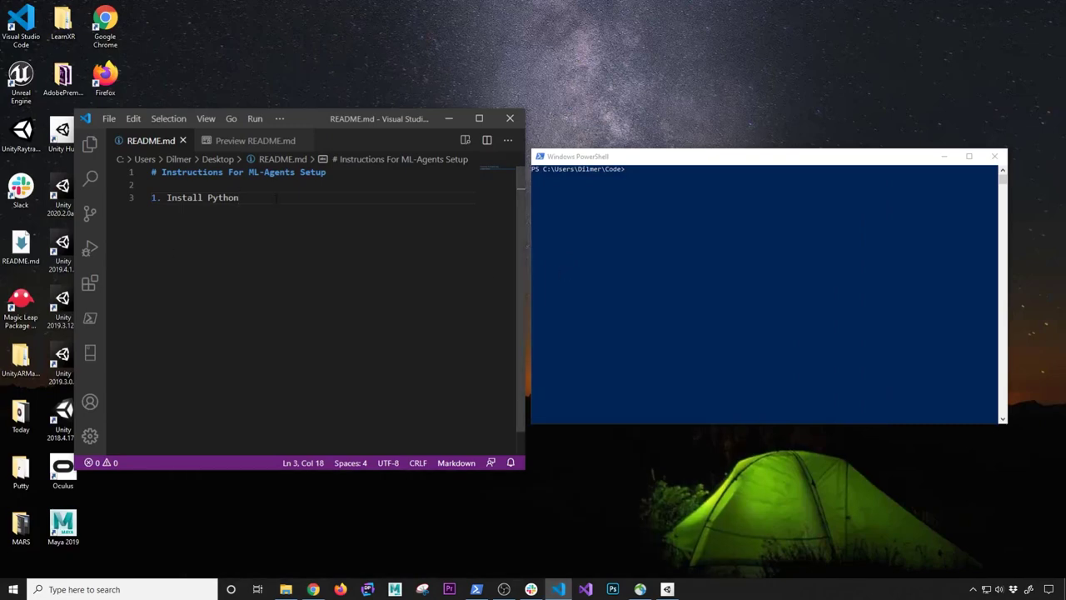
click(685, 219)
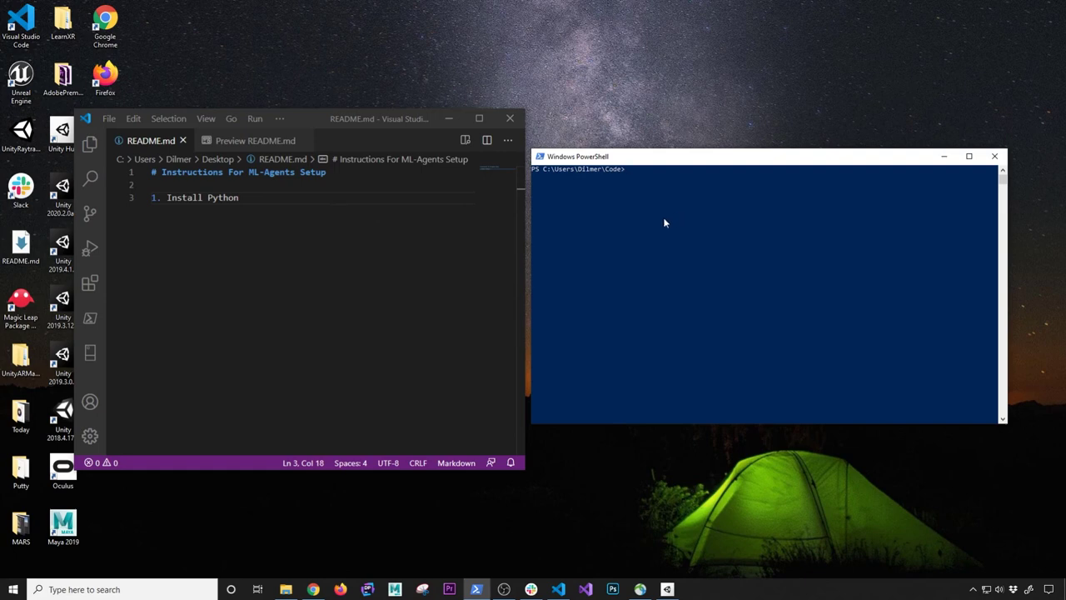
text(python)
key(Return)
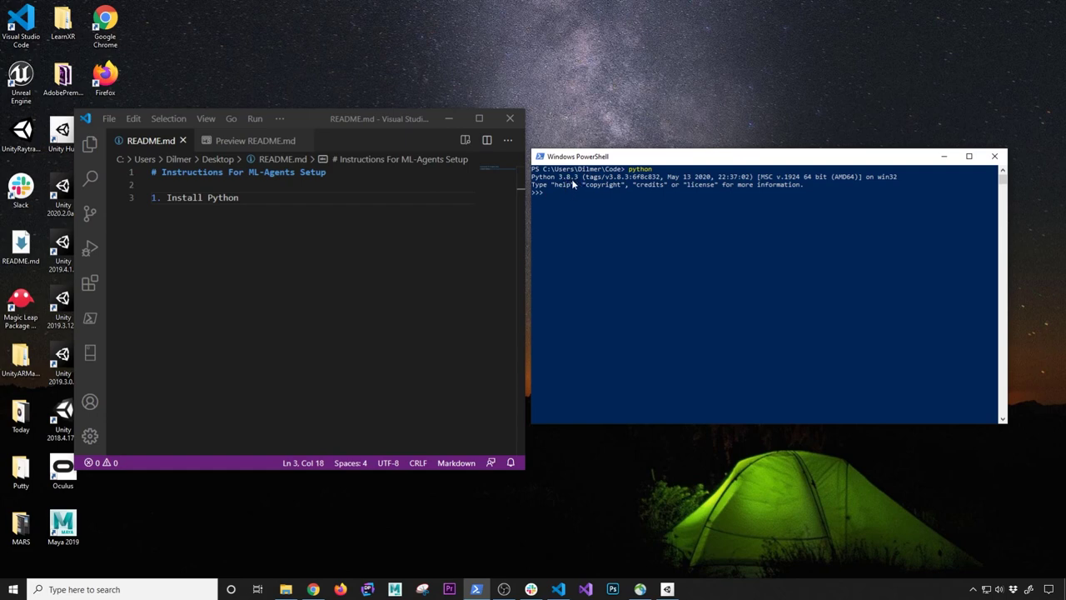
key(Return)
key(Return)
key(Return)
Step: Back in README.md in Visual Studio Code, add a second list item reading "git clone"
click(293, 199)
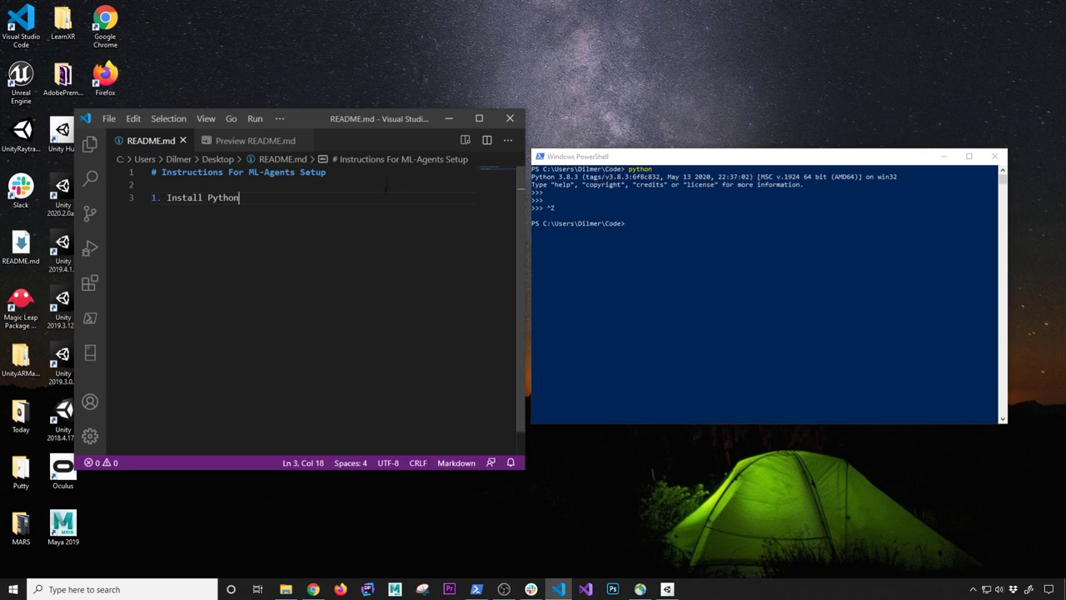
key(Return)
text(2-)
key(BackSpace)
key(BackSpace)
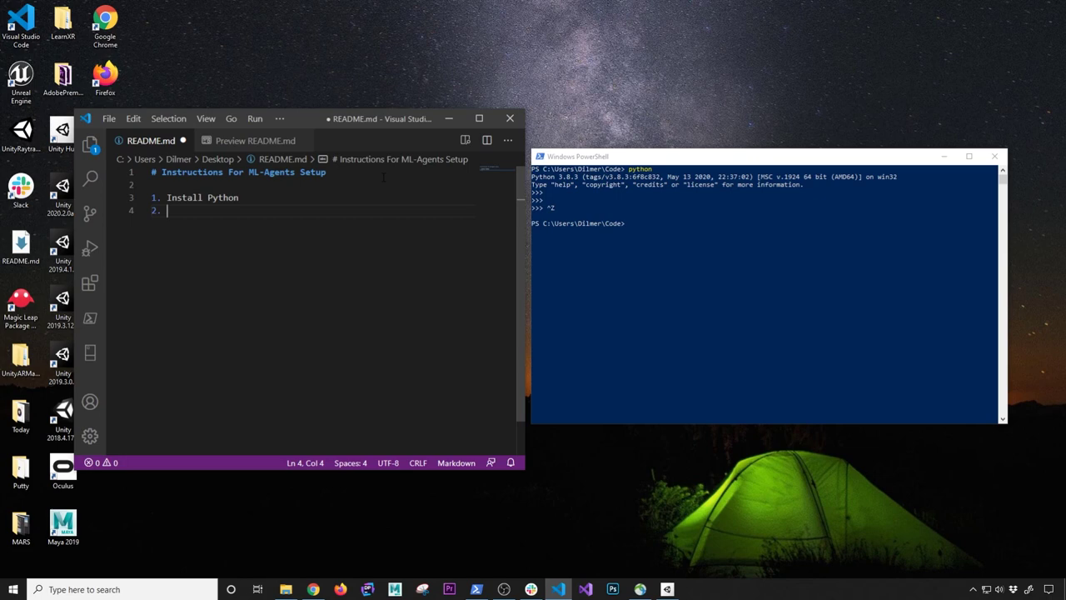
text(git clone)
Step: In Chrome, filter the ml-agents repository's branches by "relea" to examine the release branches, keeping master selected
click(313, 589)
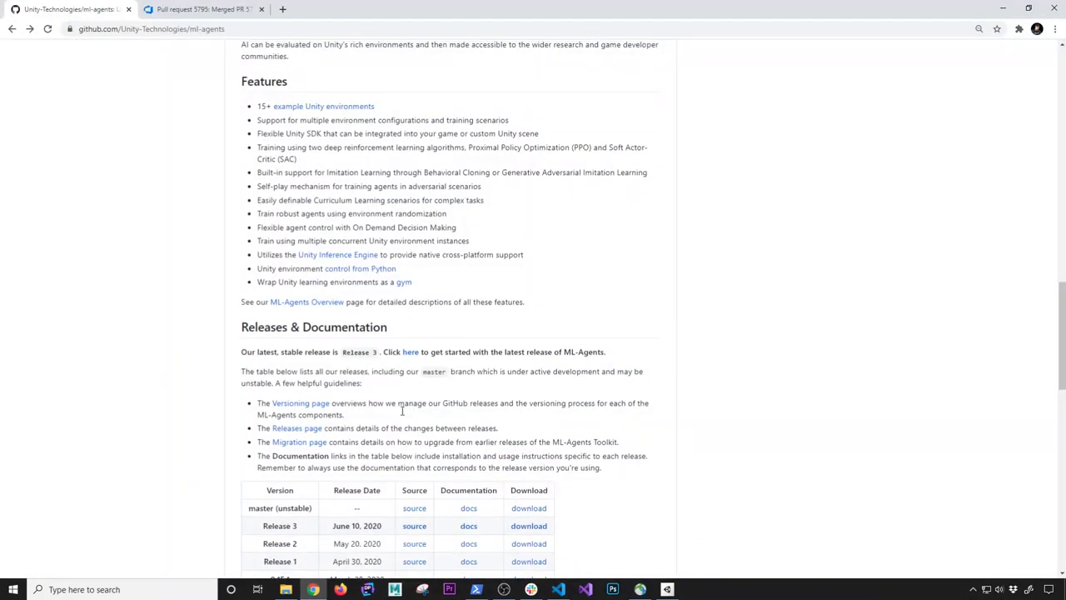
scroll(400, 401, up, 4)
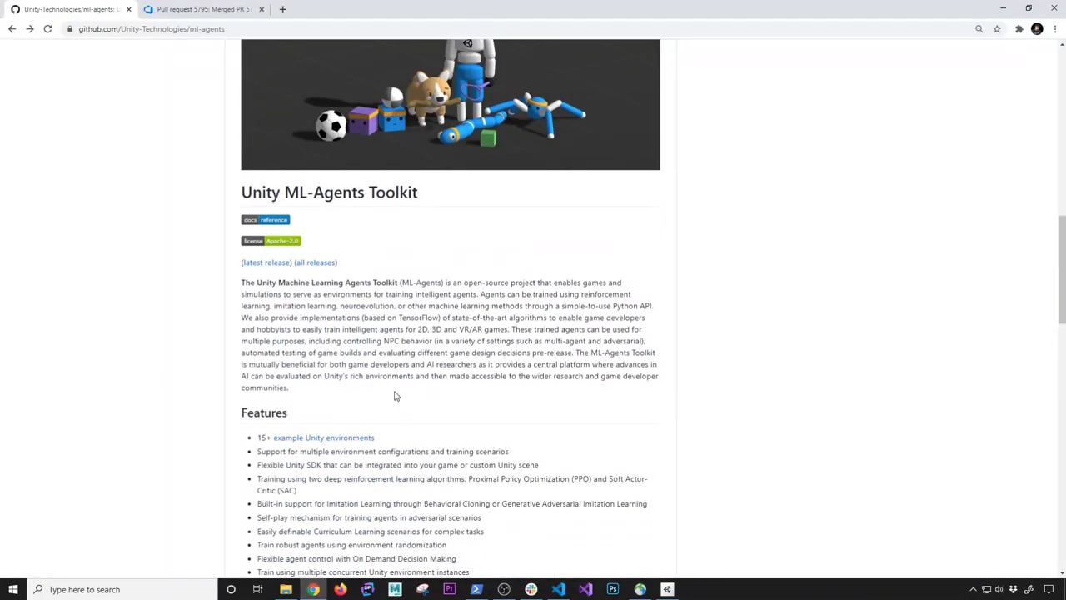
scroll(395, 398, up, 12)
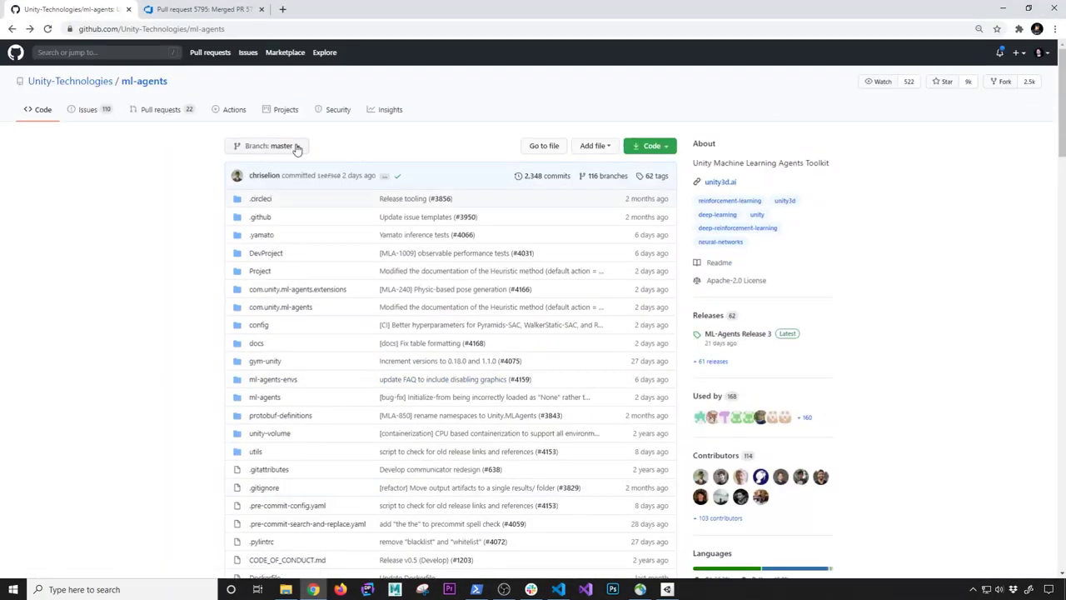
click(281, 149)
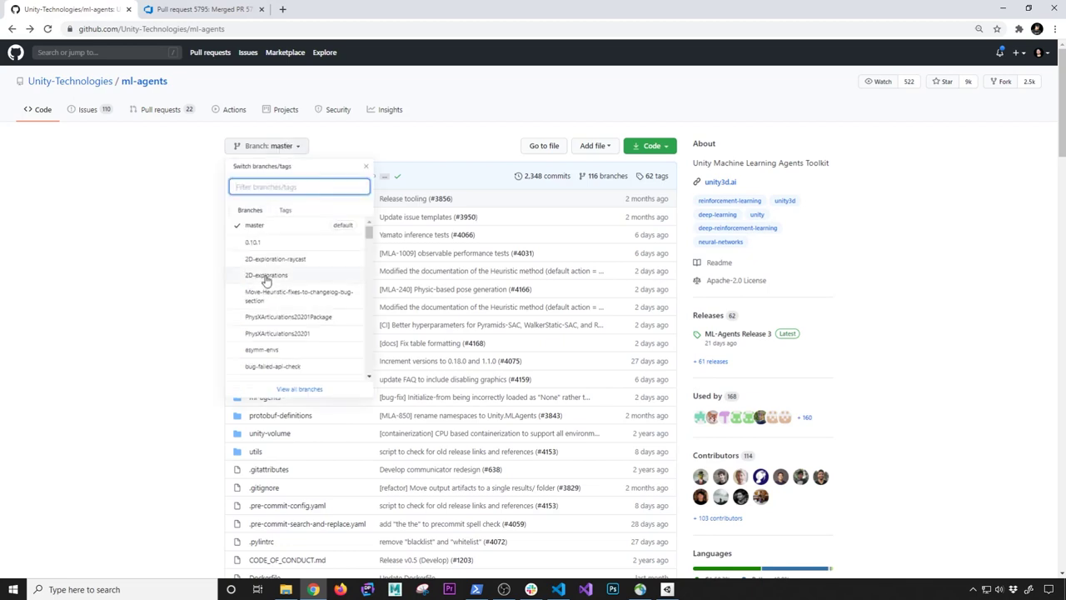
text(relea)
scroll(280, 348, down, 3)
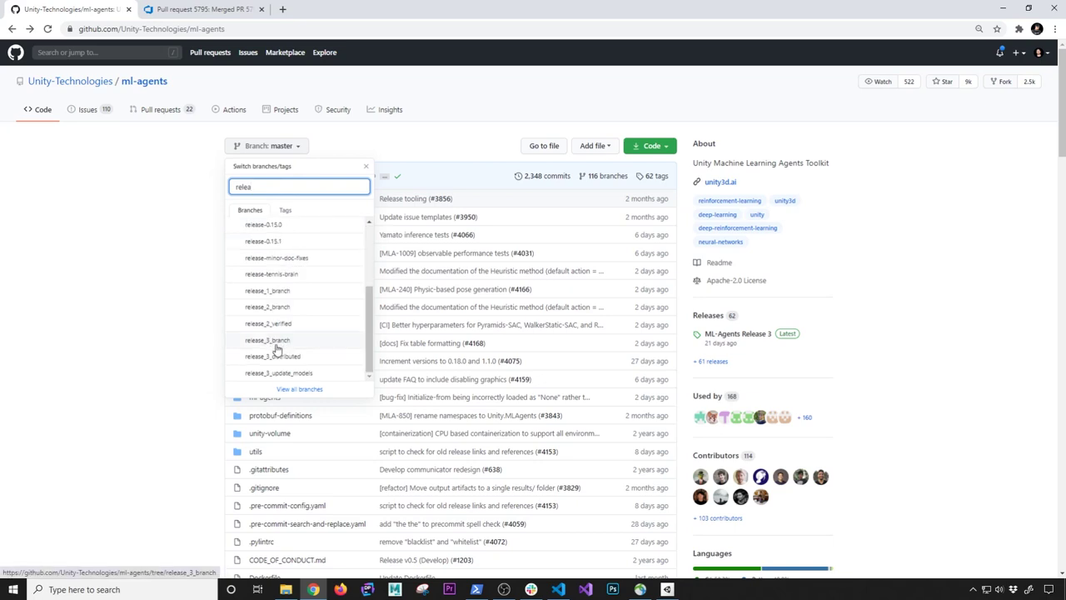
click(97, 324)
scroll(130, 288, down, 3)
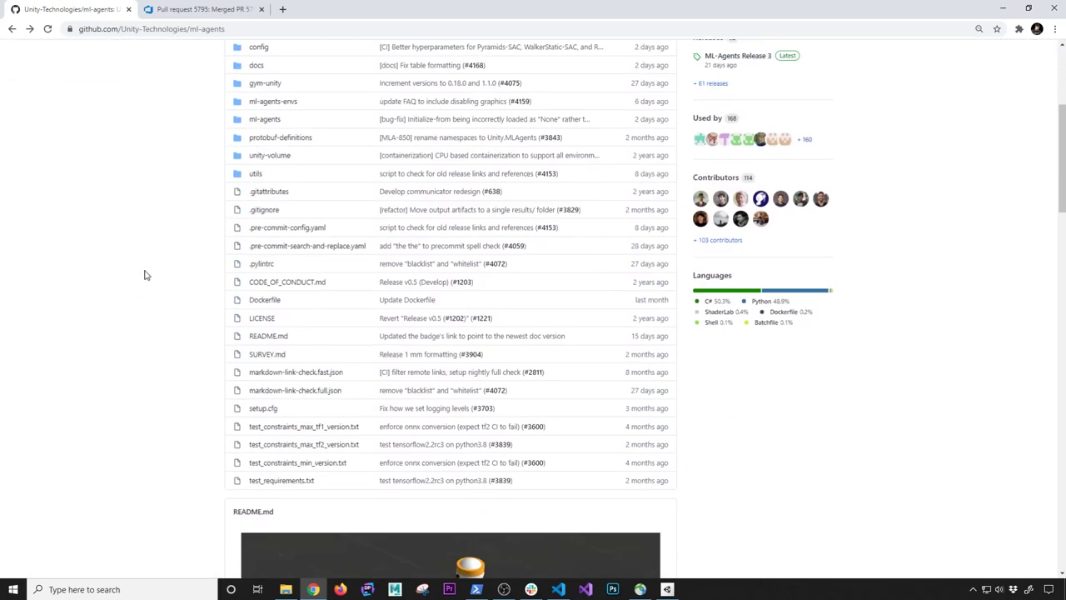
scroll(159, 219, up, 3)
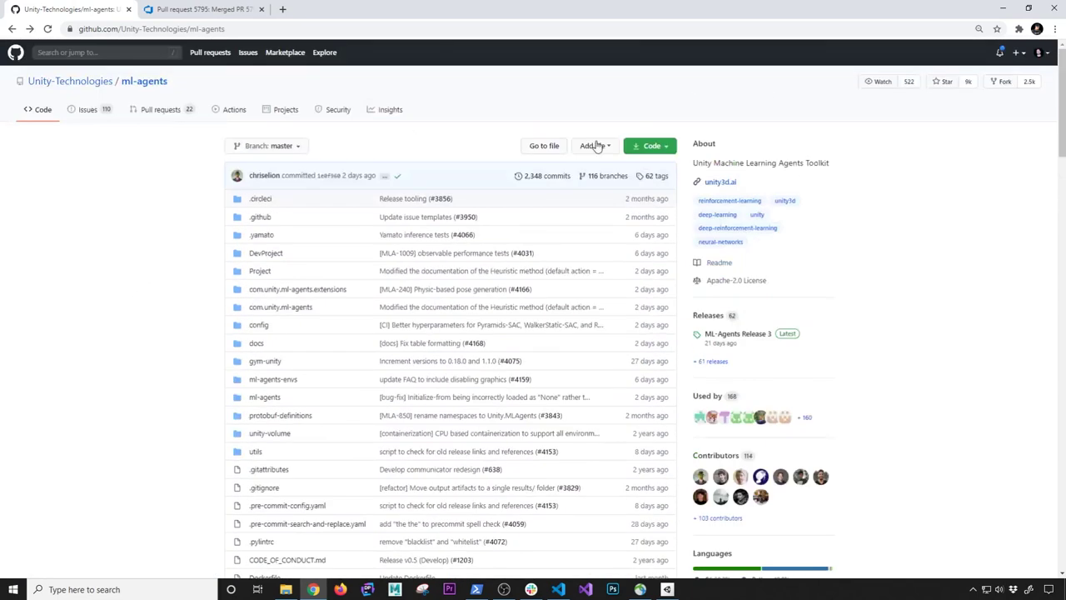
Step: Copy the repository's SSH clone address and append it to the "git clone" item in README.md in Visual Studio Code
click(651, 147)
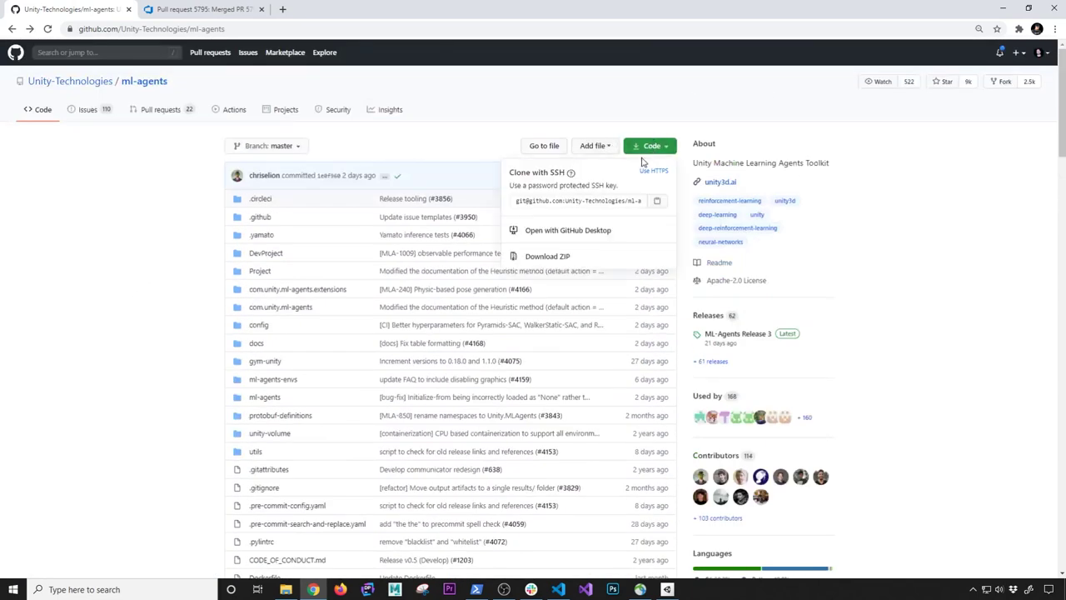
click(619, 202)
key(ctrl+c)
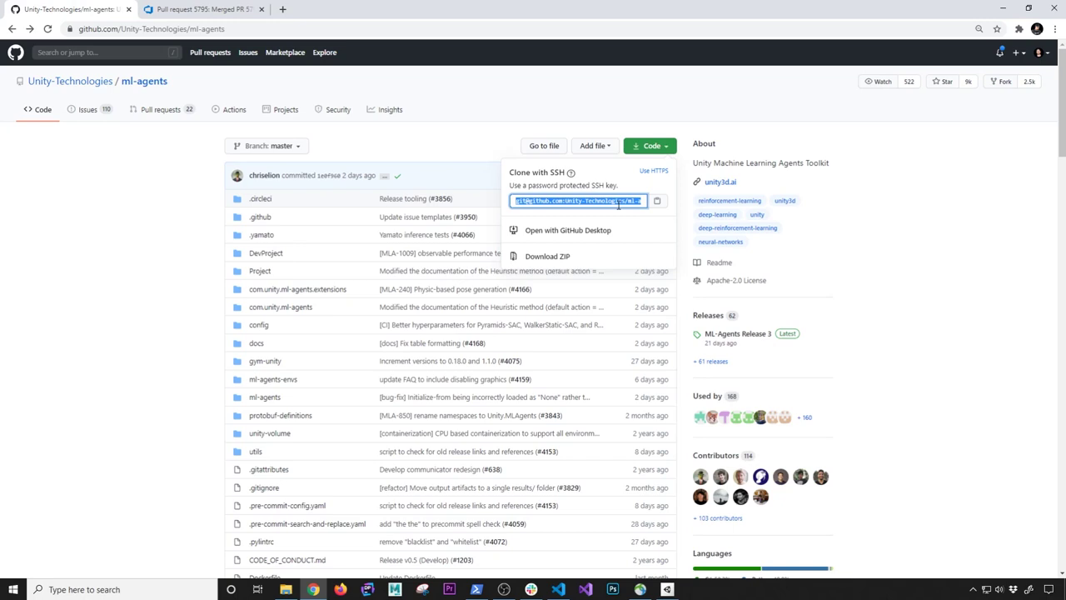
click(902, 113)
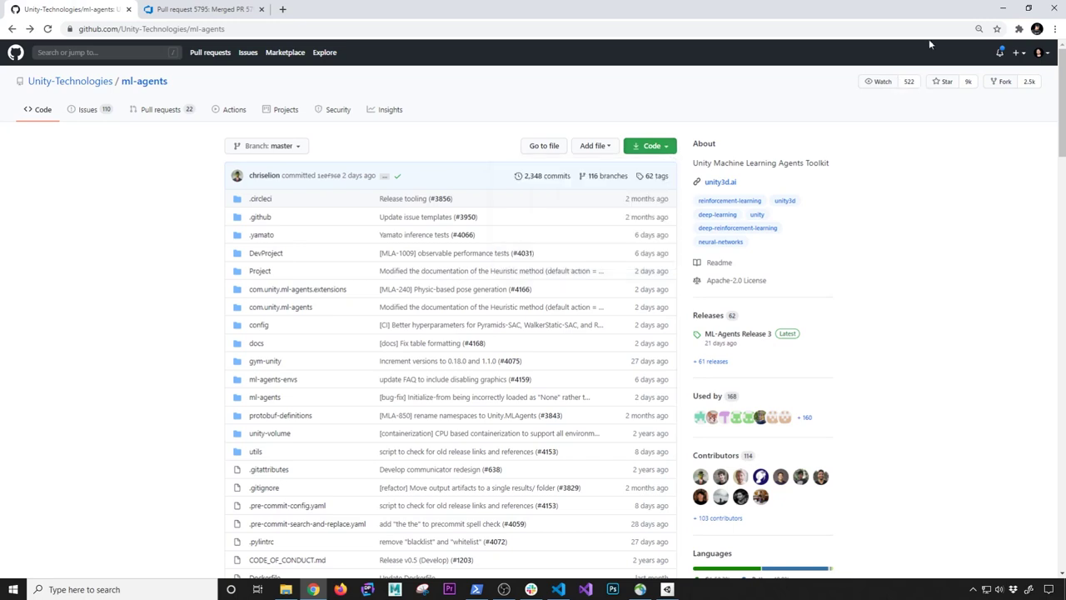
click(1007, 10)
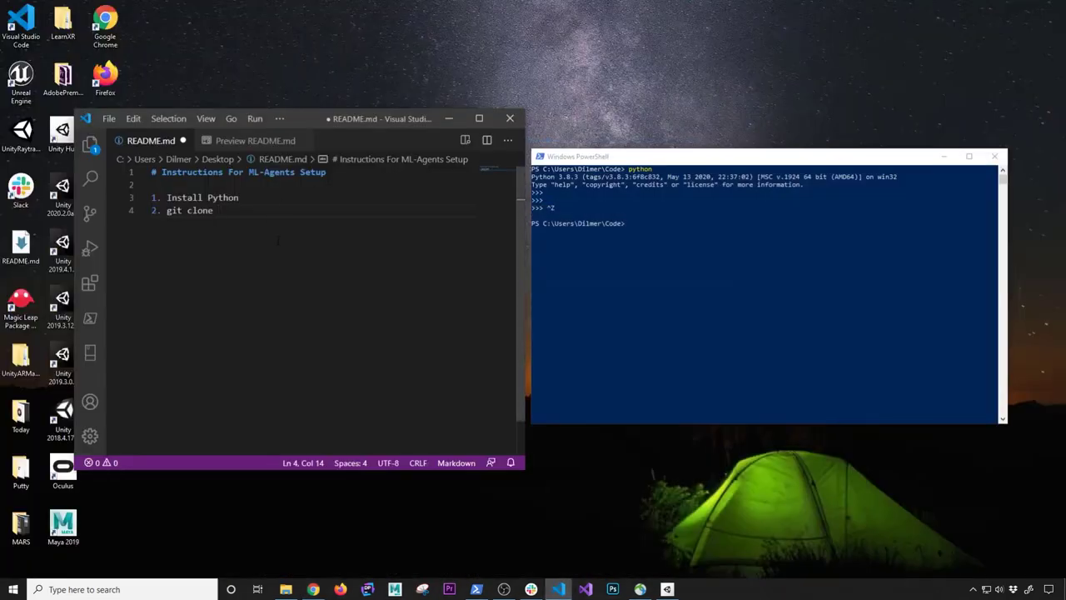
key(ctrl+v)
Step: From PowerShell, open the current Code directory in File Explorer with "ii ." and view the contents of the ml-agents folder
click(638, 246)
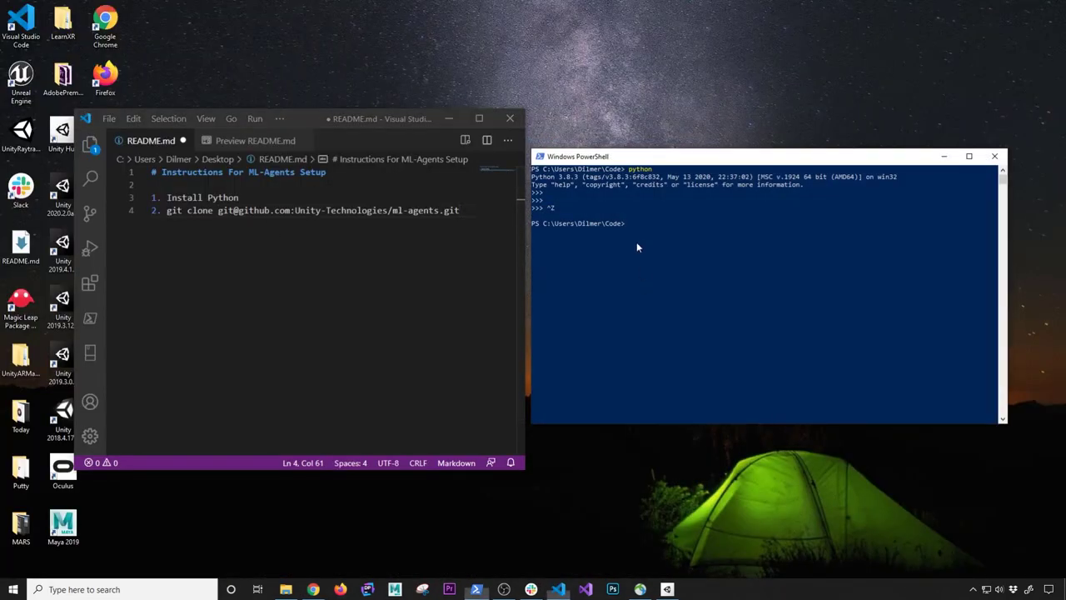
text(ii .)
key(Return)
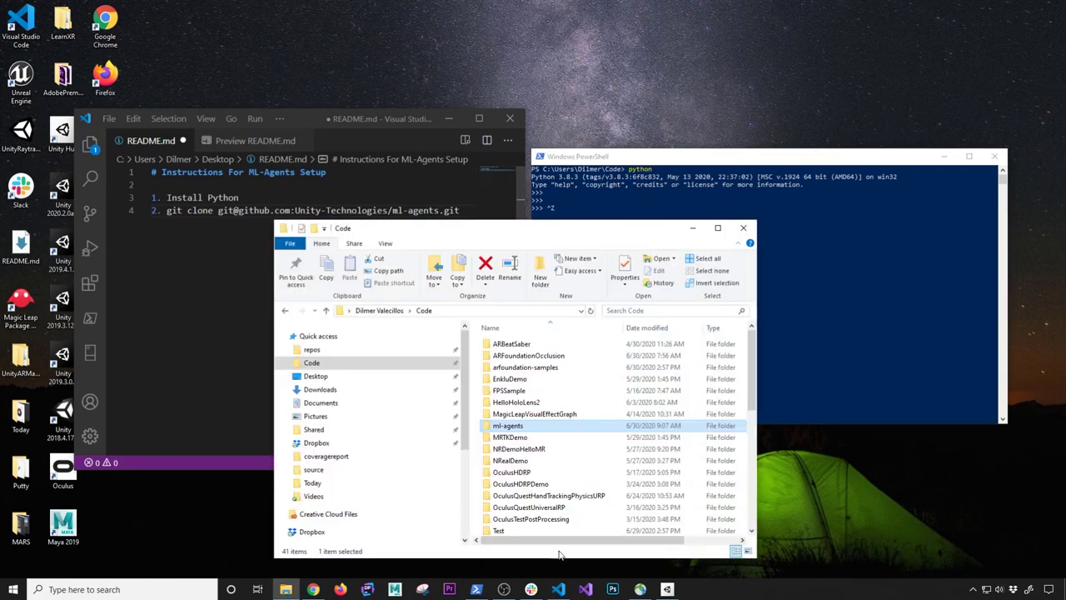
double_click(502, 426)
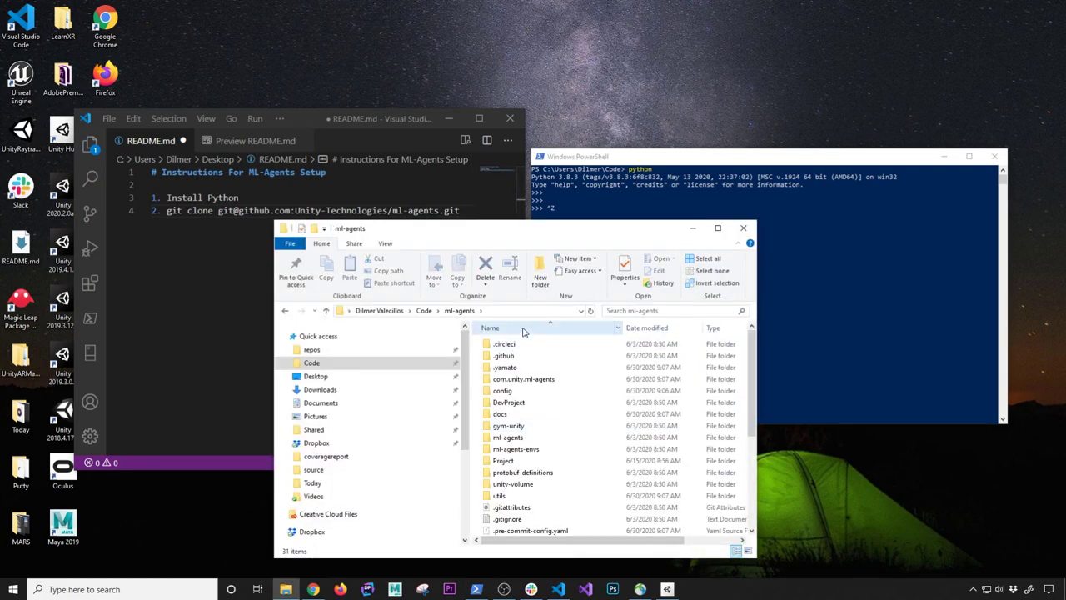
Step: In PowerShell, change to the ml-agents directory inside Code and list its branches with "git branch"
click(816, 277)
text(cd)
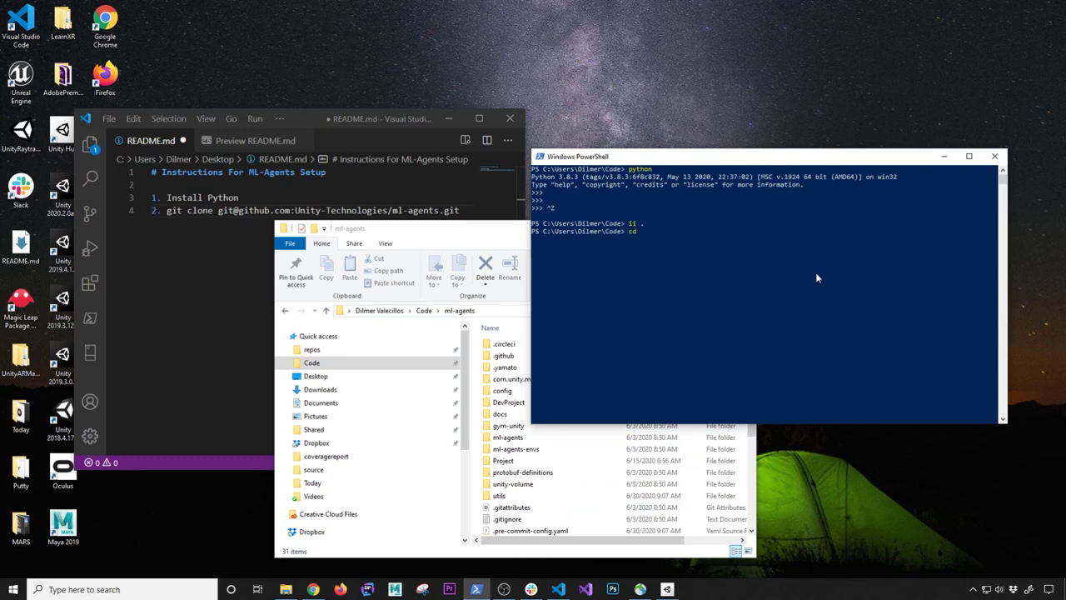
text(C:\Users\Dilmer\Code\ml-agents)
key(Return)
text(git branch)
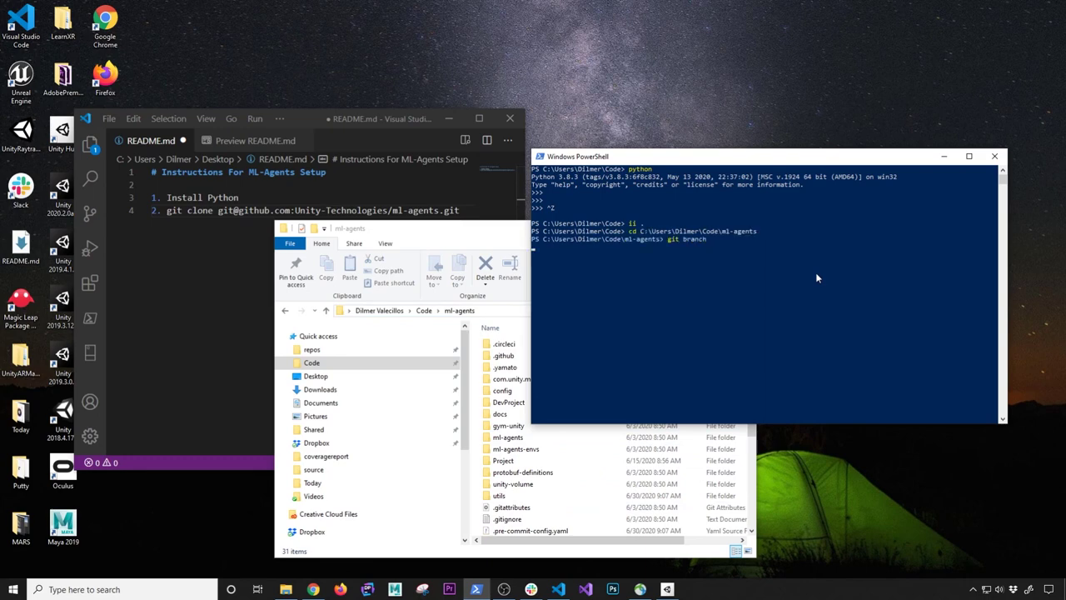
key(Return)
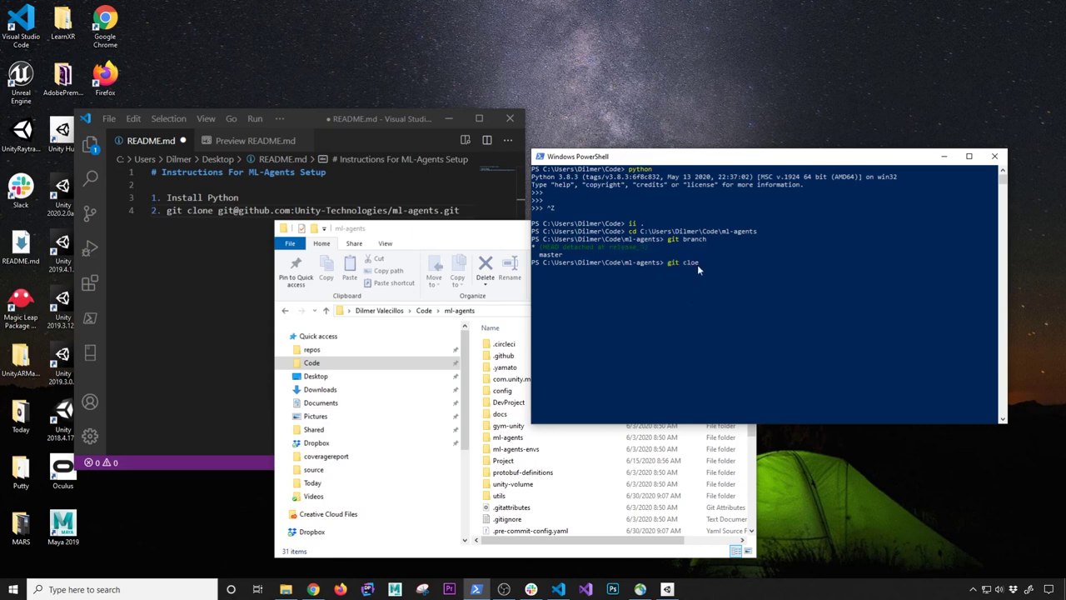
Step: Compose "git clone --branch release_3" at the prompt, followed by the repository's SSH address copied from README.md
text(nch release_3)
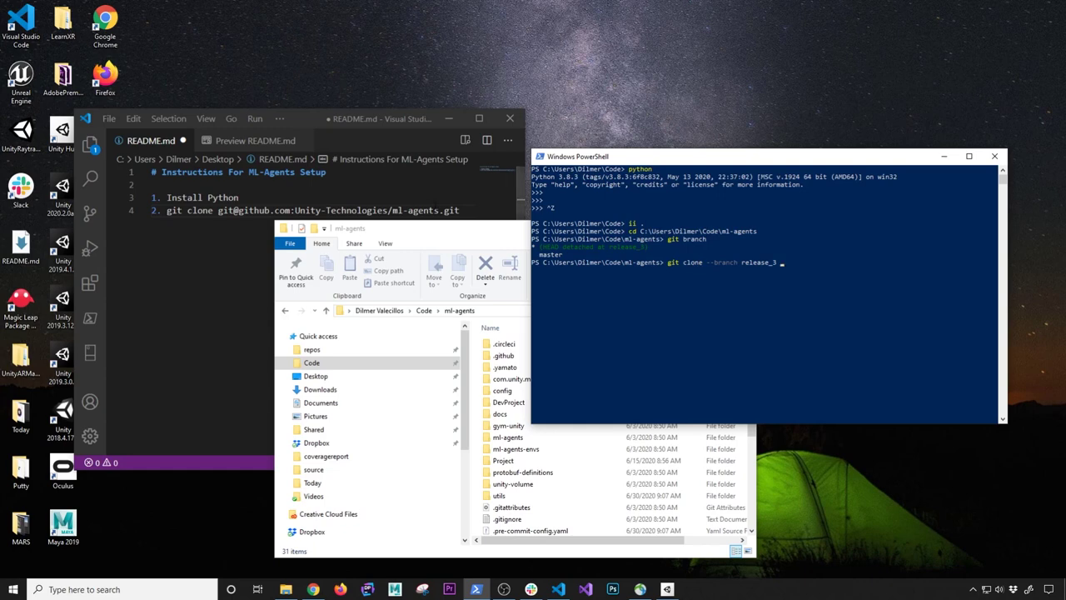
click(459, 210)
drag(460, 209, 218, 210)
key(ctrl+c)
click(835, 277)
right_click(834, 277)
Step: Replace the second README.md list item with the release_3 clone command copied from PowerShell, start an empty third item, and save
drag(967, 264, 672, 267)
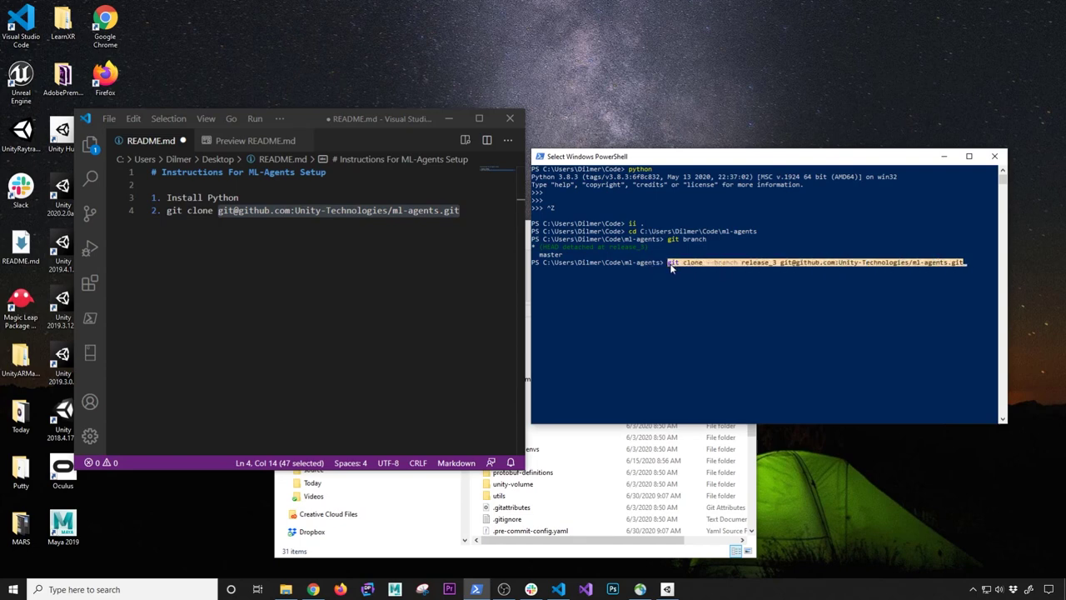
right_click(655, 264)
click(460, 210)
drag(459, 209, 167, 210)
key(ctrl+v)
key(ctrl+s)
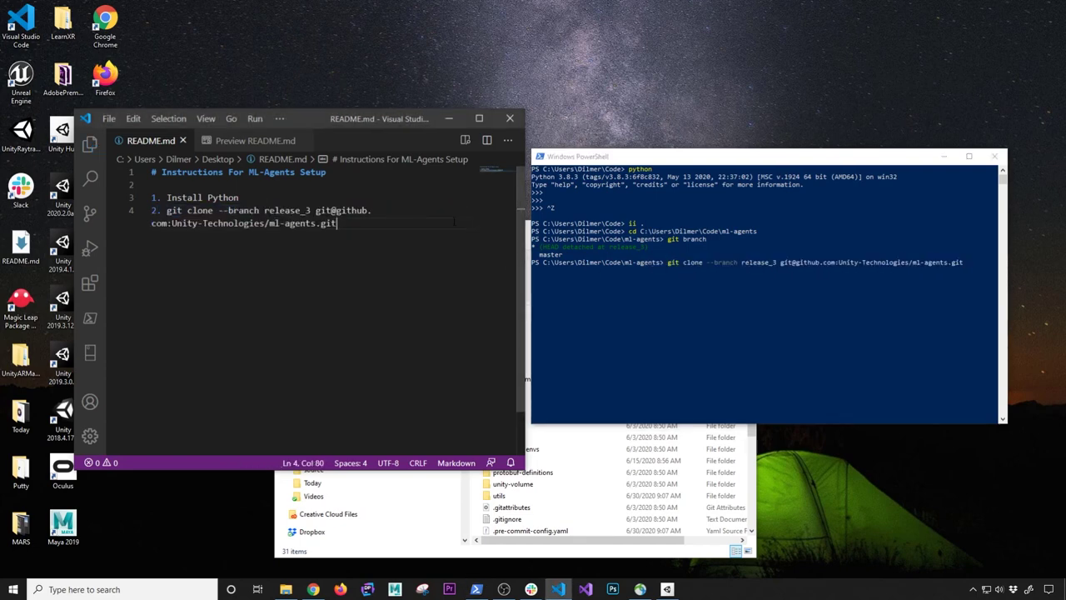
key(Return)
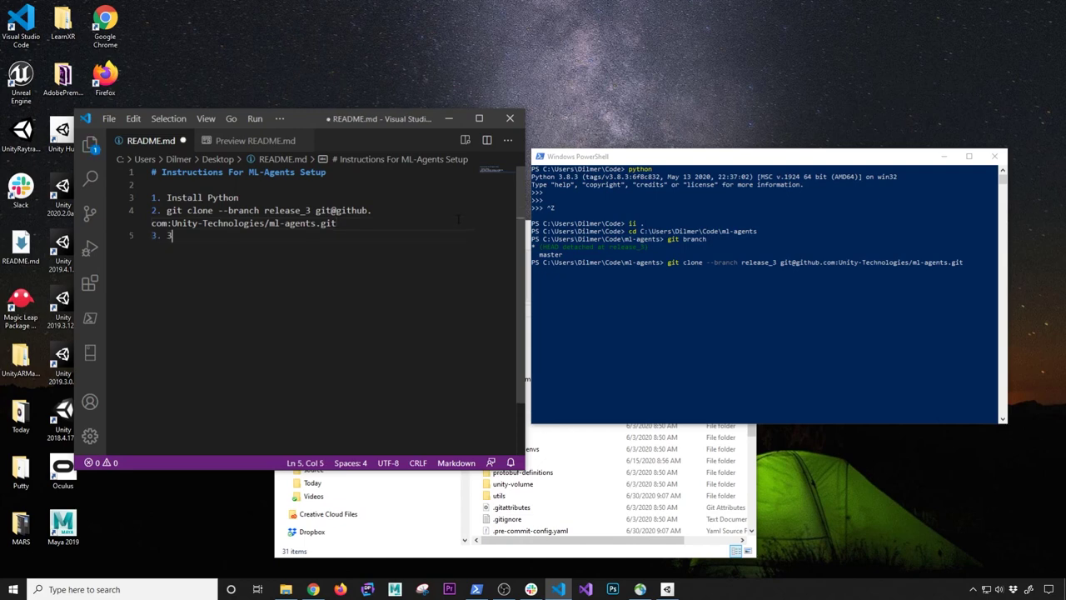
key(ctrl+s)
Step: Discard the unexecuted clone command at the PowerShell prompt
click(722, 280)
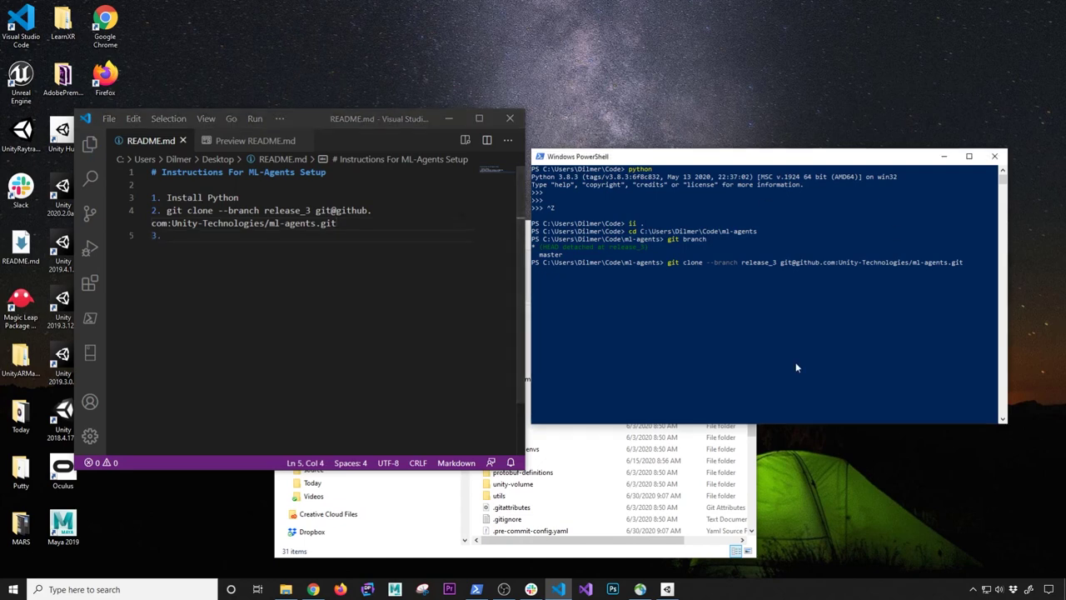
drag(774, 262, 708, 262)
key(ctrl+c)
key(ctrl+c)
text(git checkout release_3)
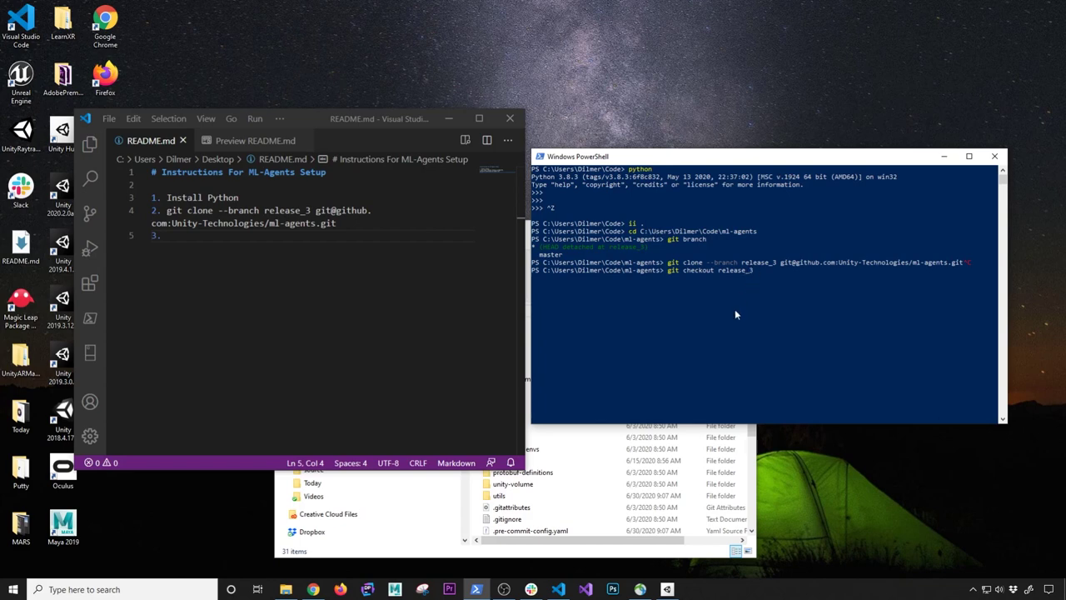
key(BackSpace)
key(BackSpace)
key(BackSpace)
key(BackSpace)
key(BackSpace)
key(BackSpace)
key(BackSpace)
key(BackSpace)
key(BackSpace)
key(BackSpace)
Step: In File Explorer, examine the repository's inner ml-agents folder with its mlagents and trainers subfolders, and return to the repository root
click(583, 550)
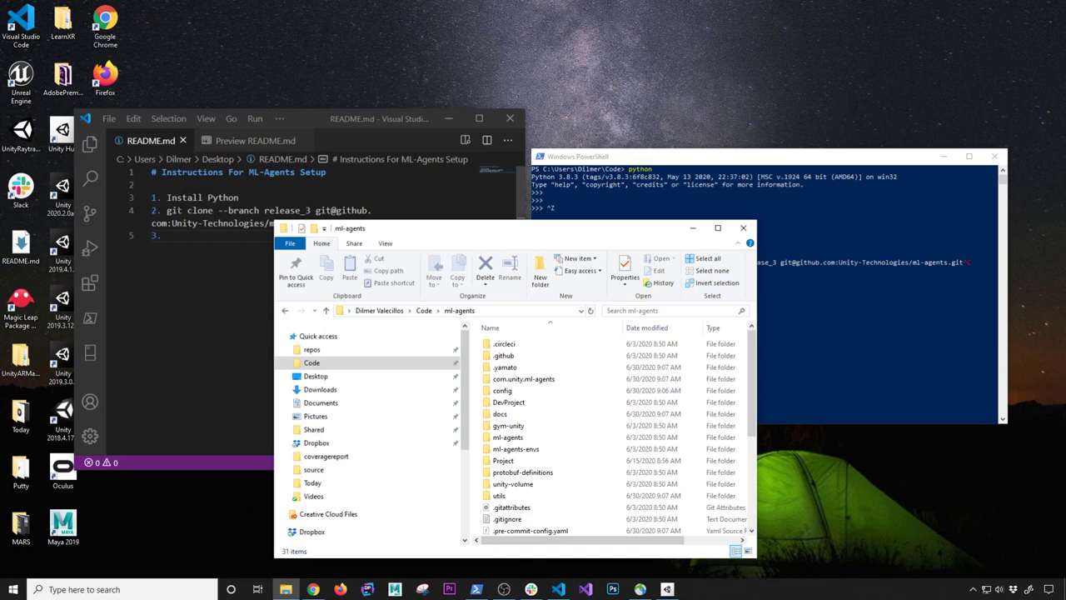
click(171, 210)
drag(167, 210, 336, 223)
click(334, 236)
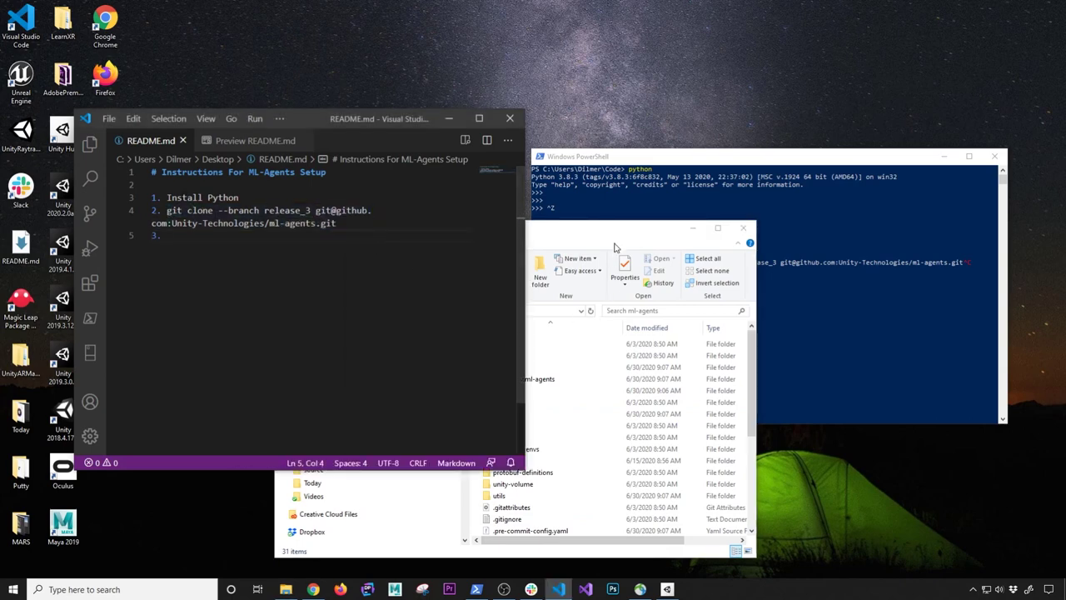
click(614, 251)
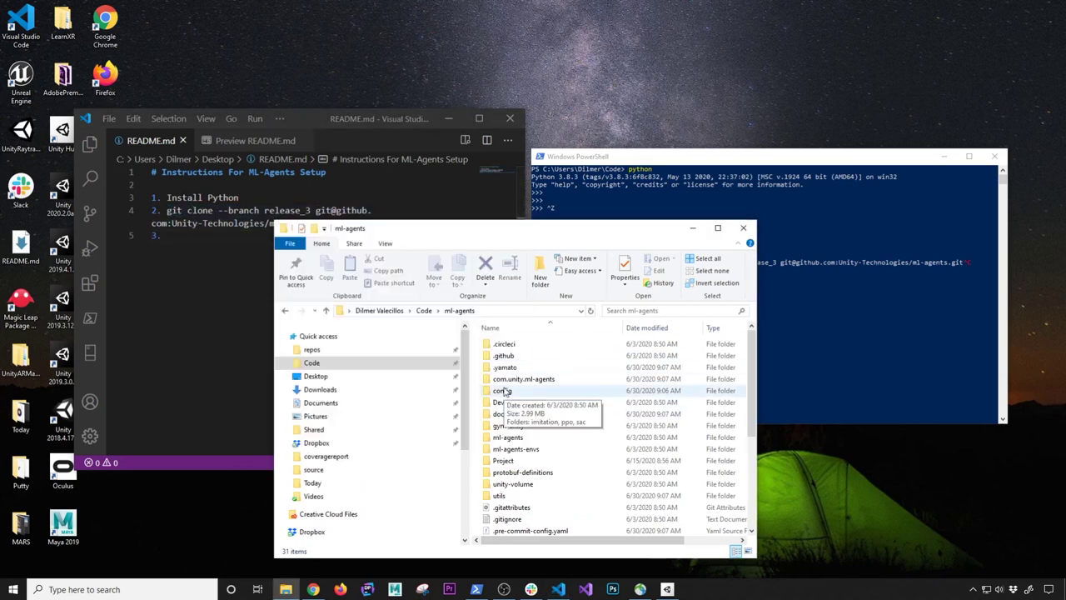
double_click(504, 438)
click(511, 347)
double_click(511, 347)
click(440, 314)
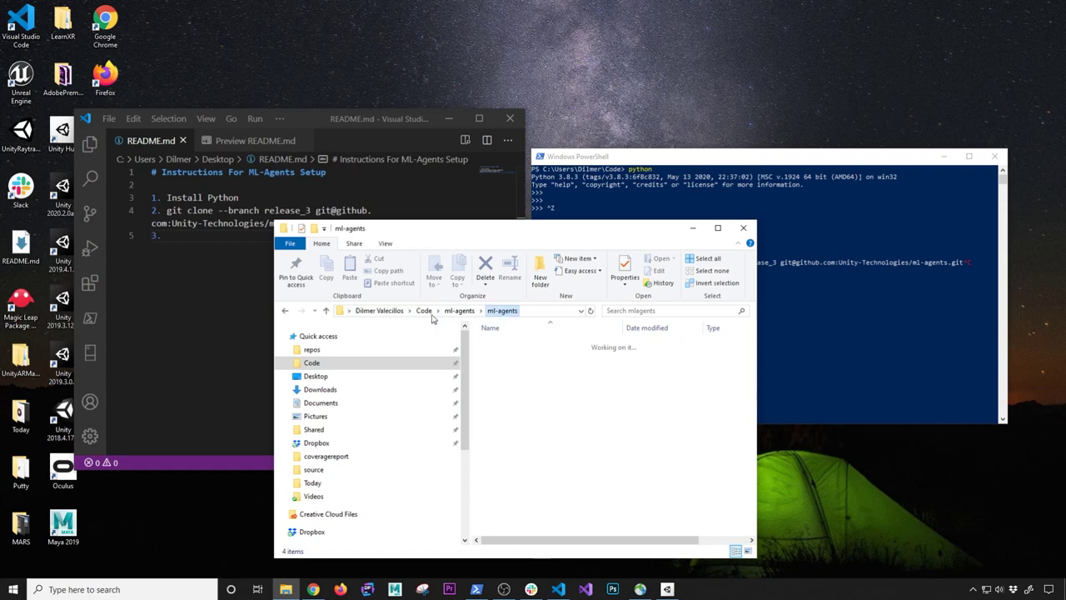
click(441, 314)
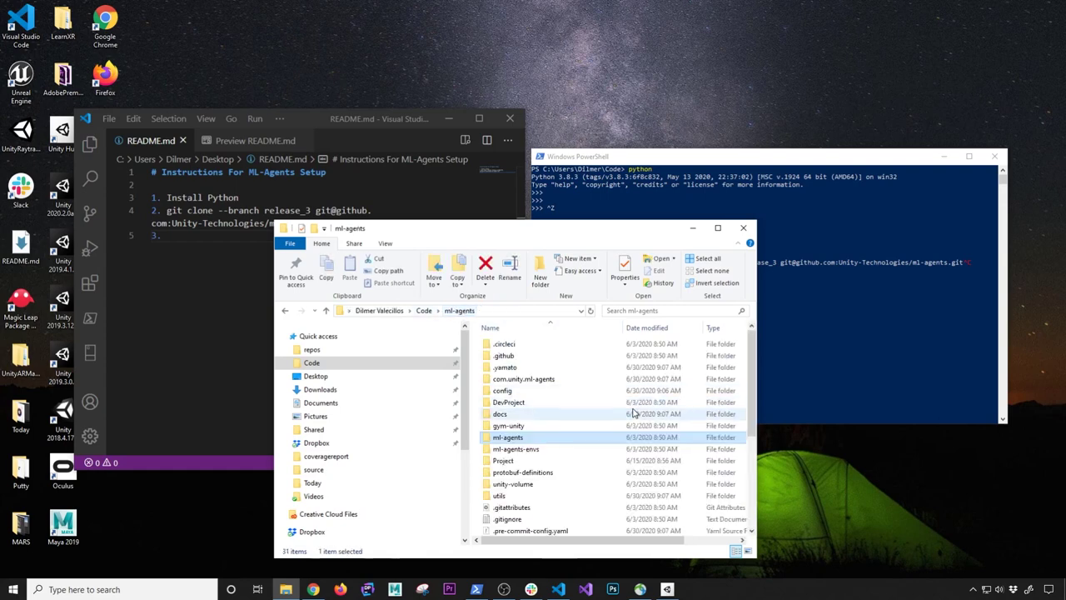
double_click(534, 440)
double_click(526, 345)
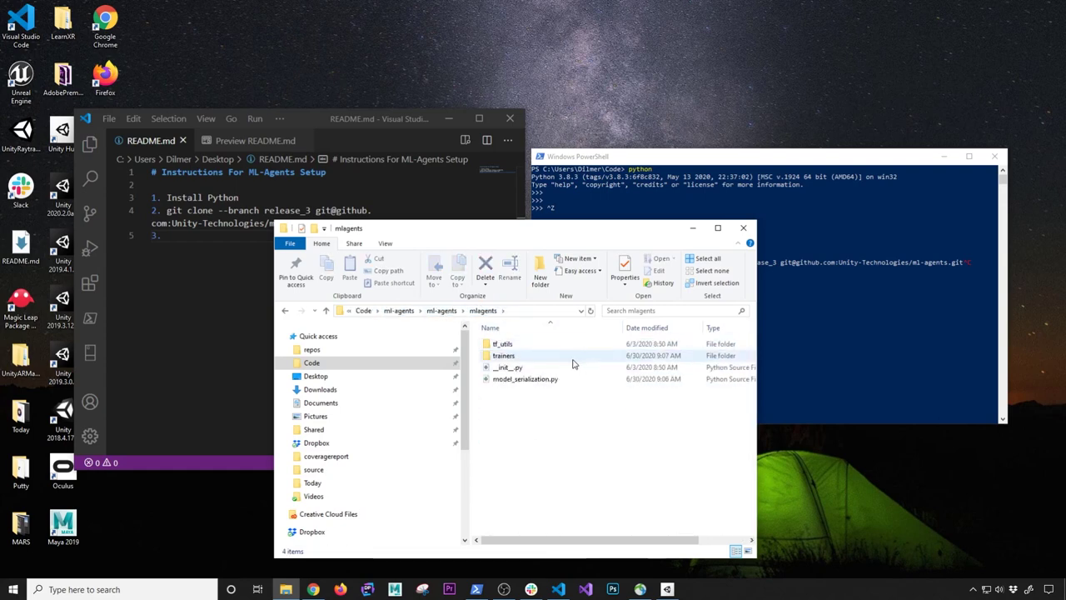
double_click(510, 355)
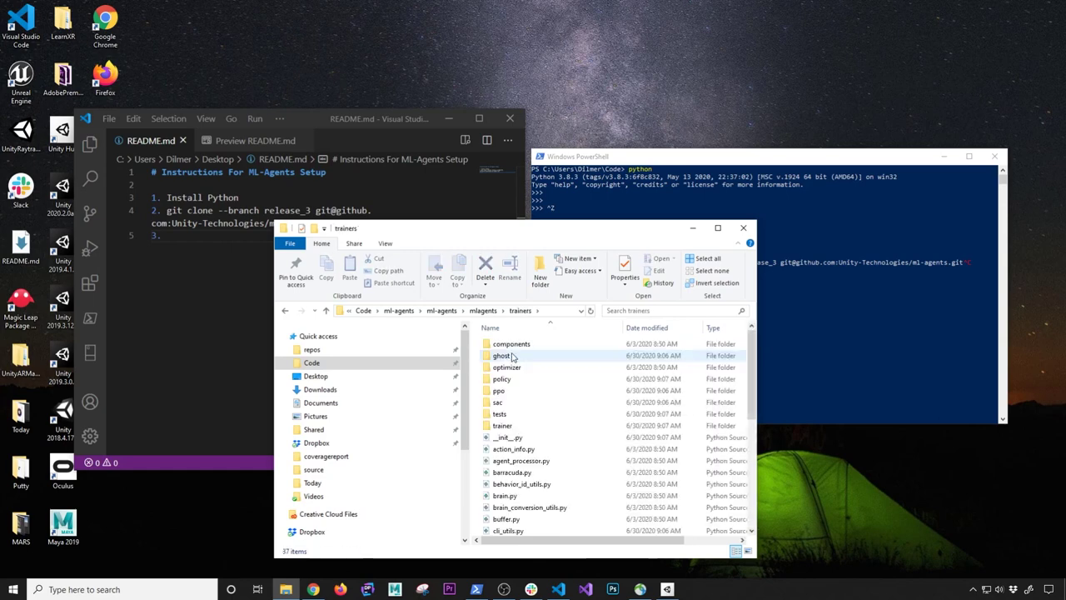
click(446, 311)
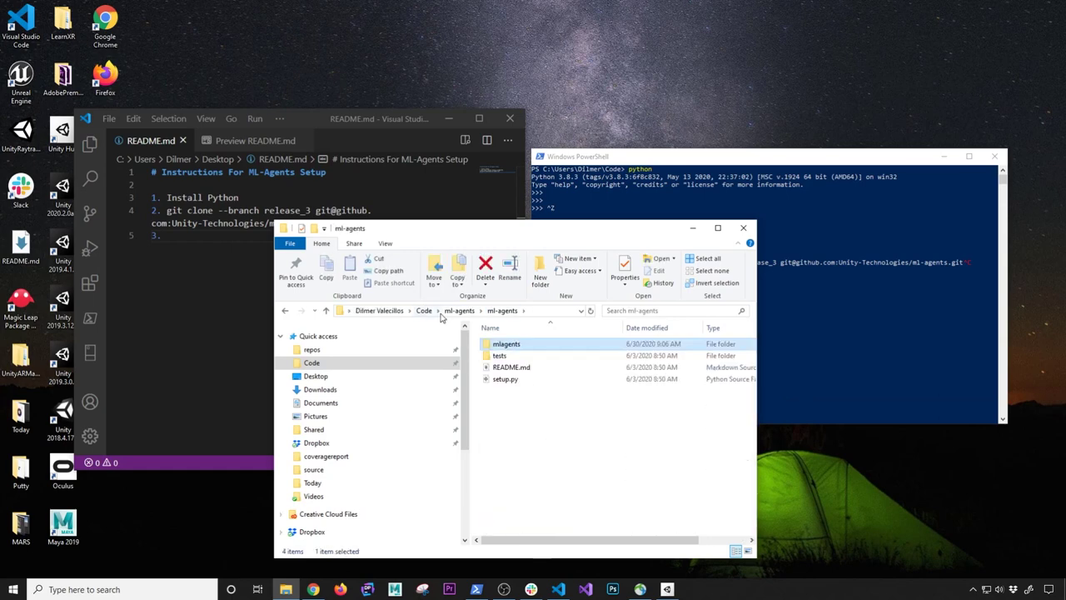
click(459, 313)
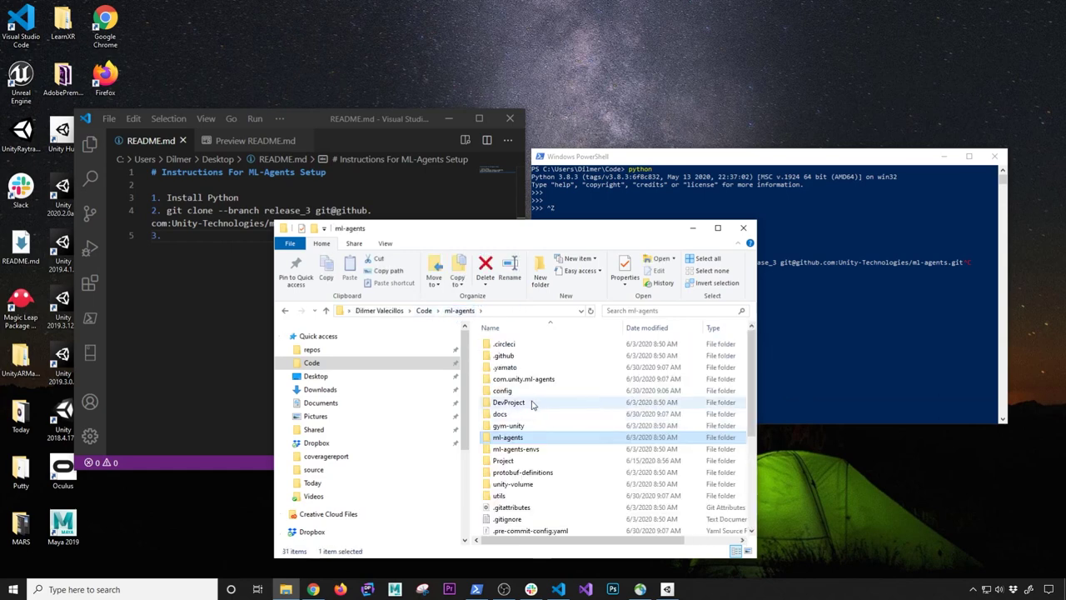
Step: Examine the repository's Project folder, including the ML-Agents folder under Assets and its Examples subfolder
double_click(520, 462)
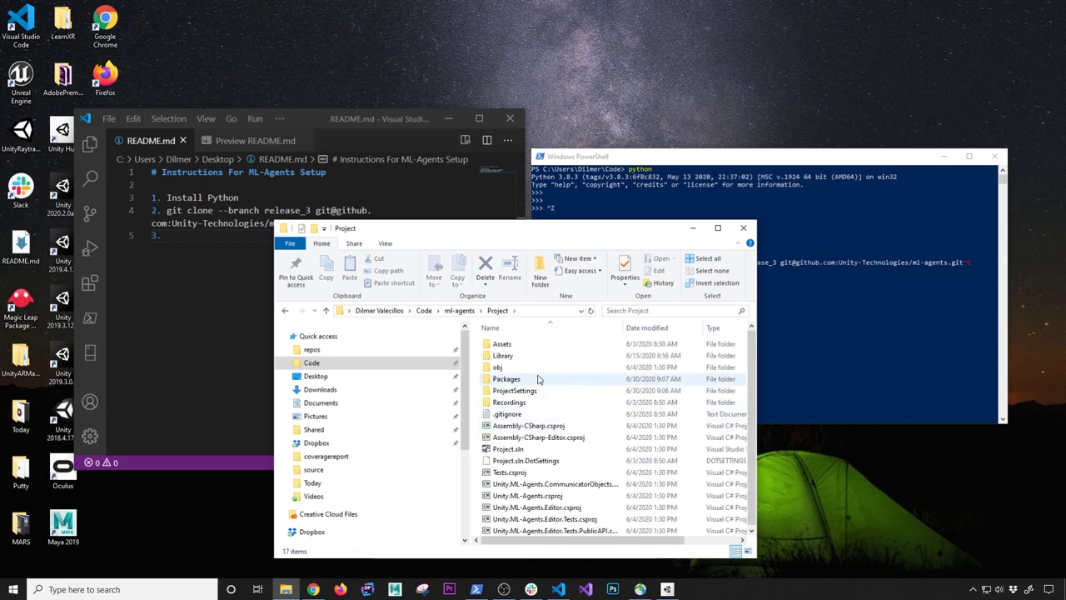
click(426, 314)
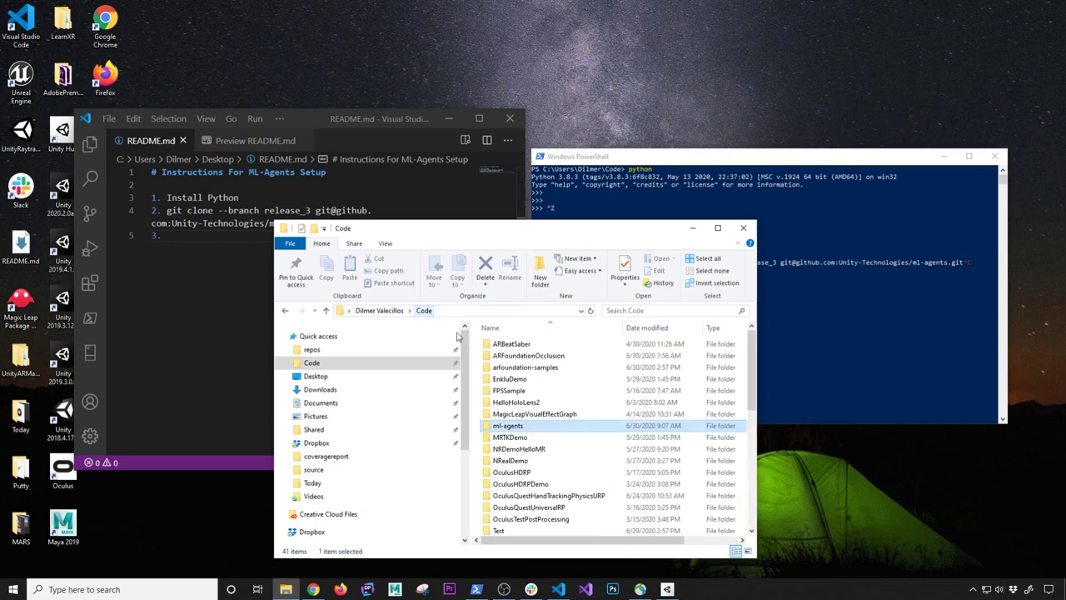
double_click(516, 427)
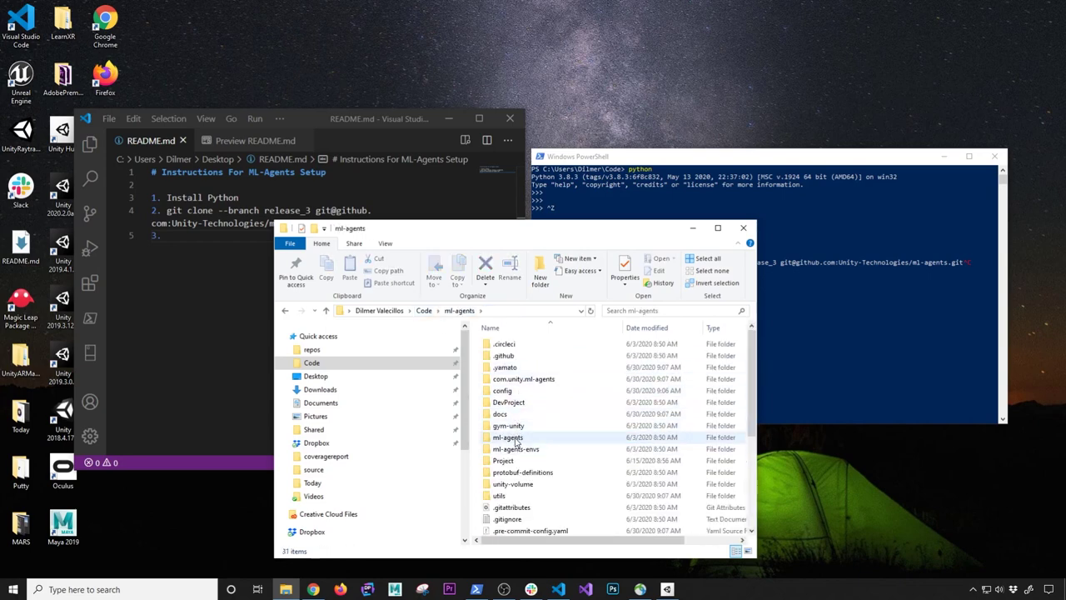
click(495, 463)
double_click(495, 463)
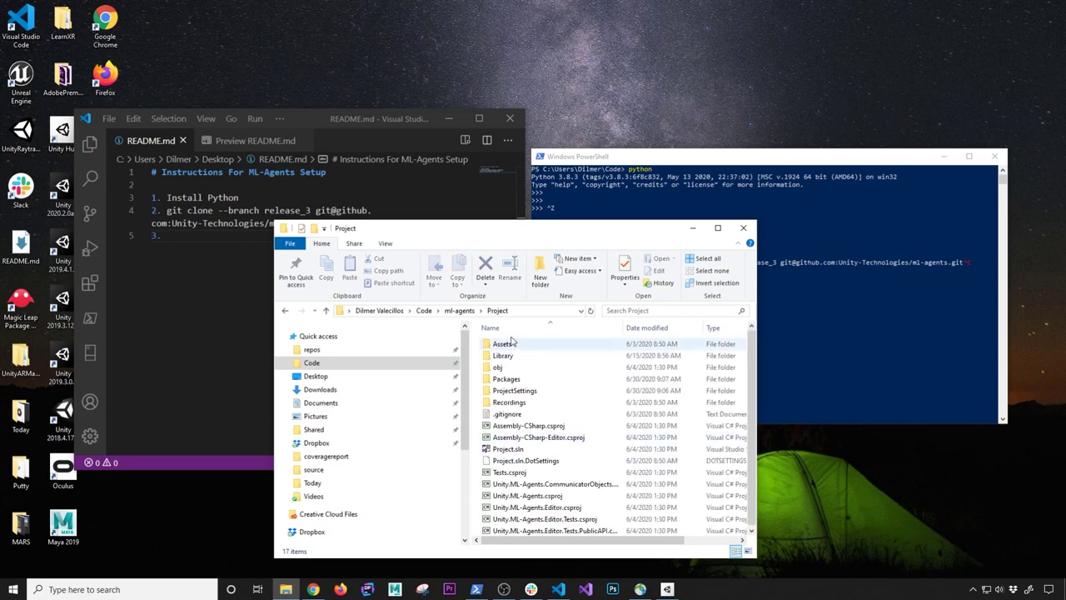
double_click(523, 345)
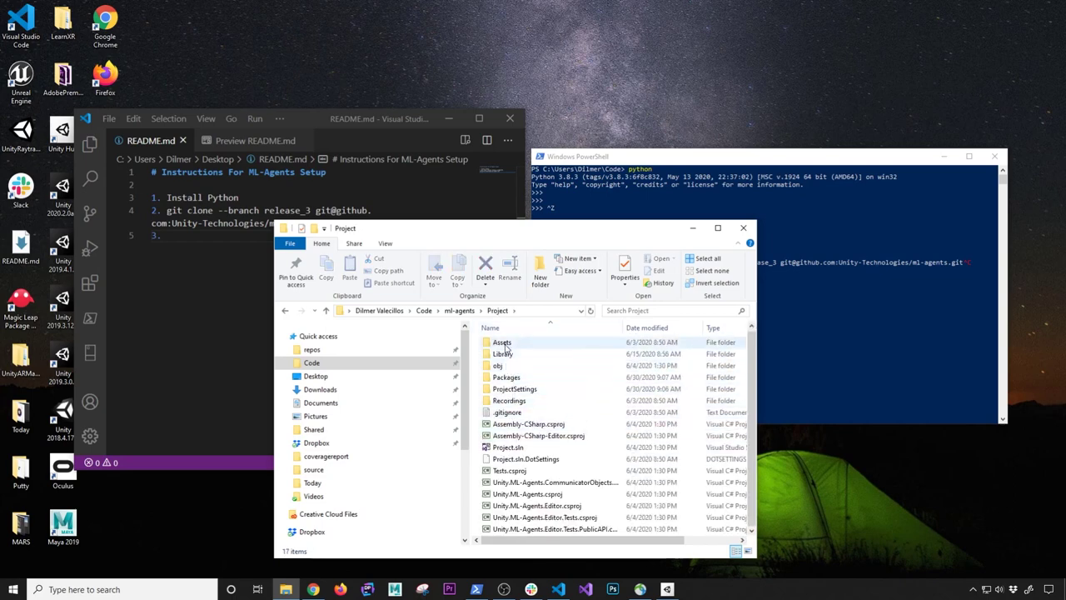
double_click(525, 346)
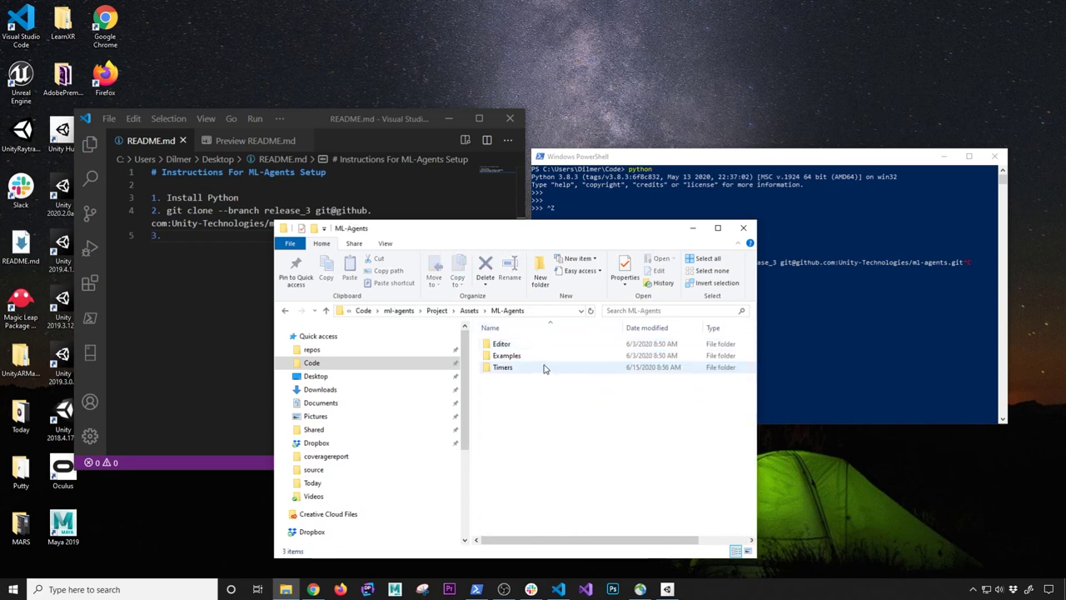
double_click(510, 355)
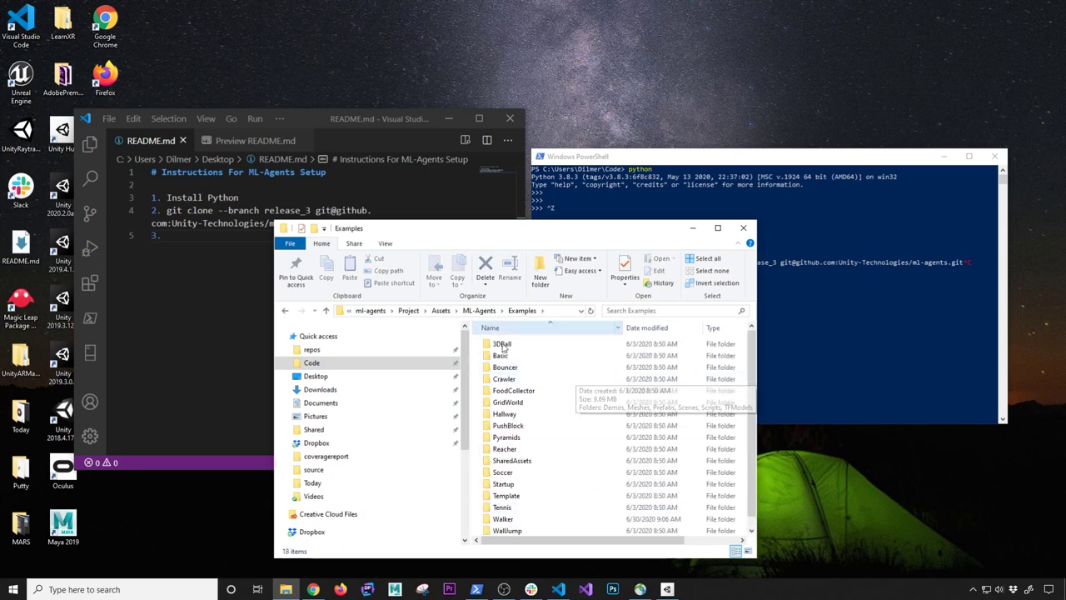
click(480, 311)
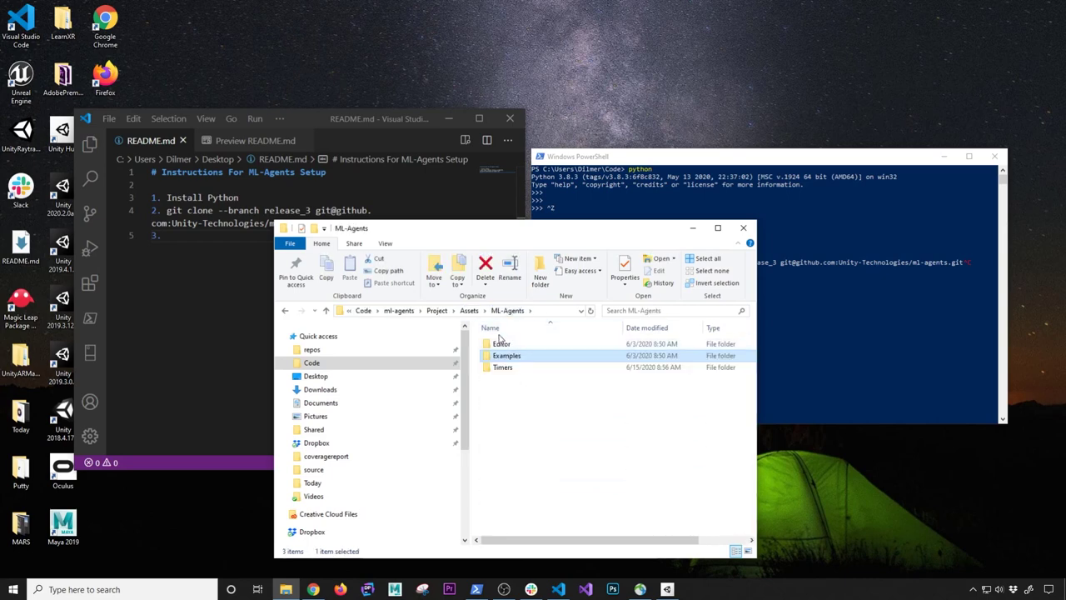
click(469, 311)
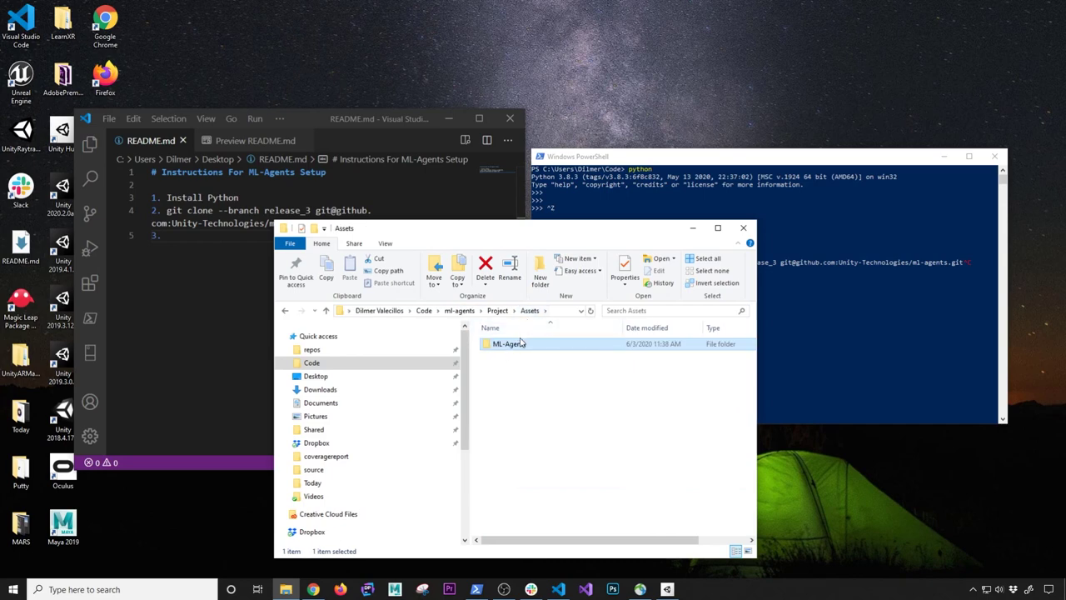
double_click(518, 344)
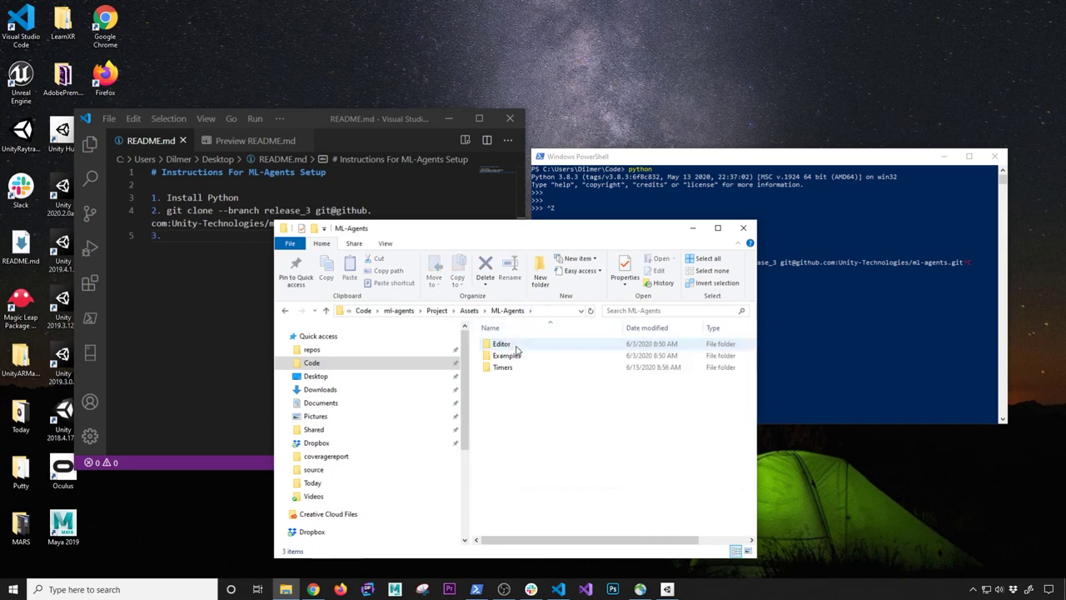
click(469, 310)
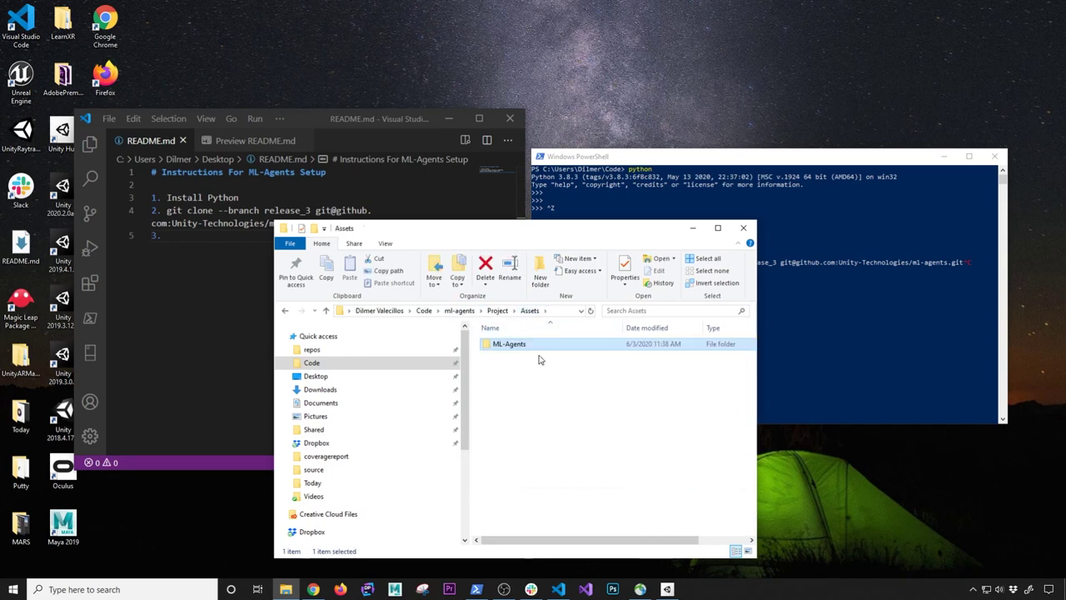
Step: In Unity Hub, create a 3D project named UnityMLAgentsSetup in the Code folder
click(787, 321)
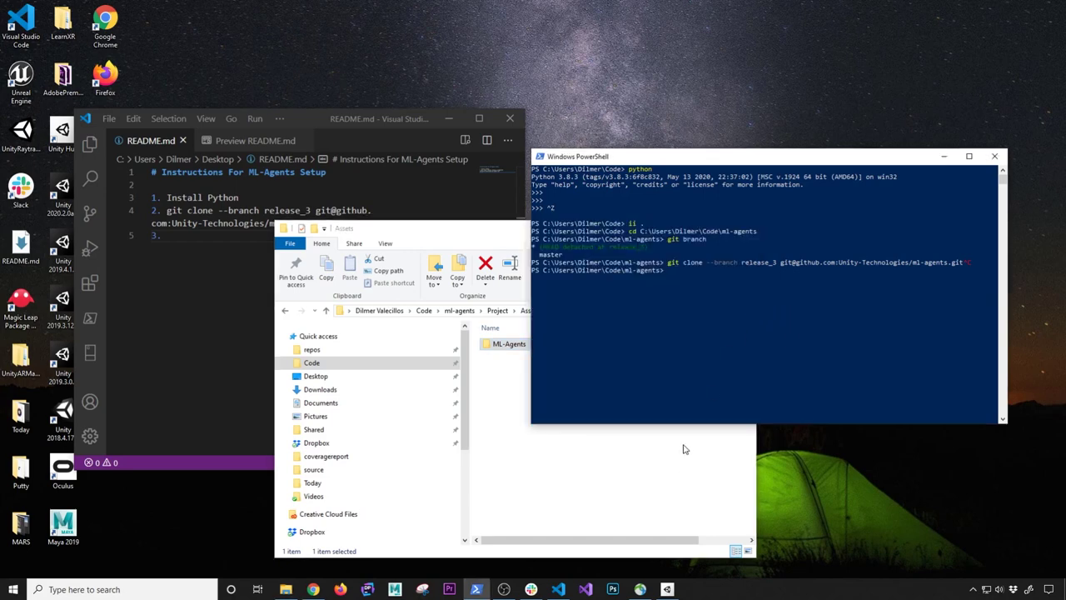
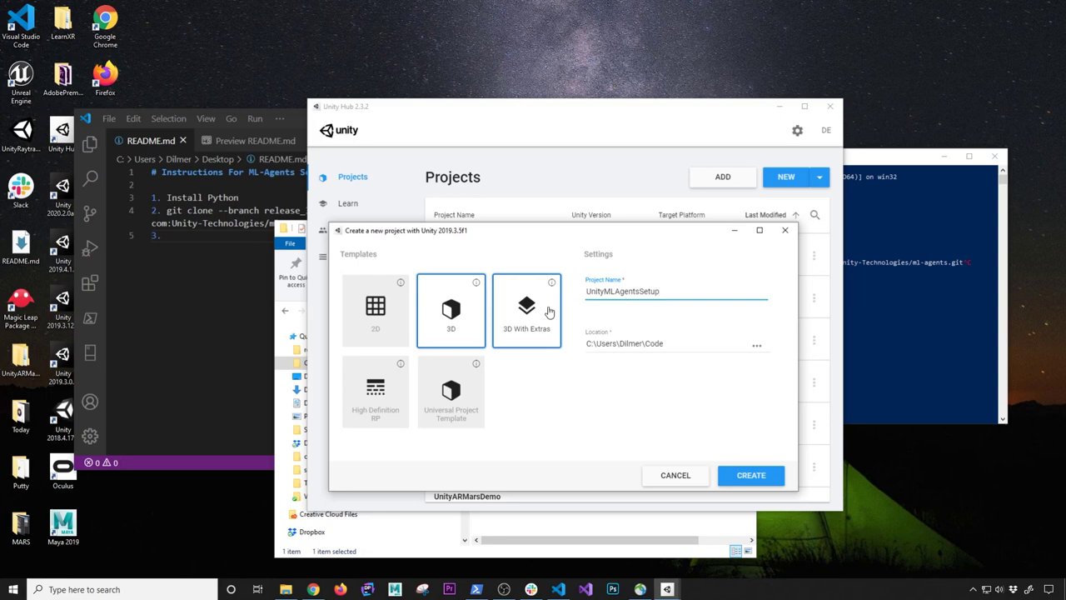
click(750, 476)
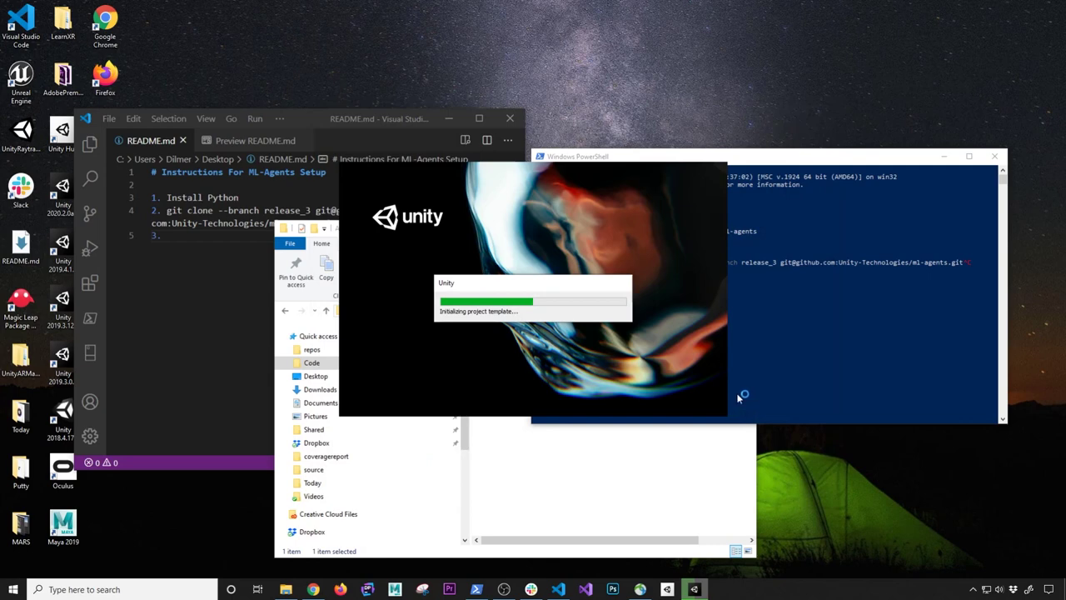
Step: Back in README.md in Visual Studio Code, fill in the third list item with "Create Unity Project"
click(571, 471)
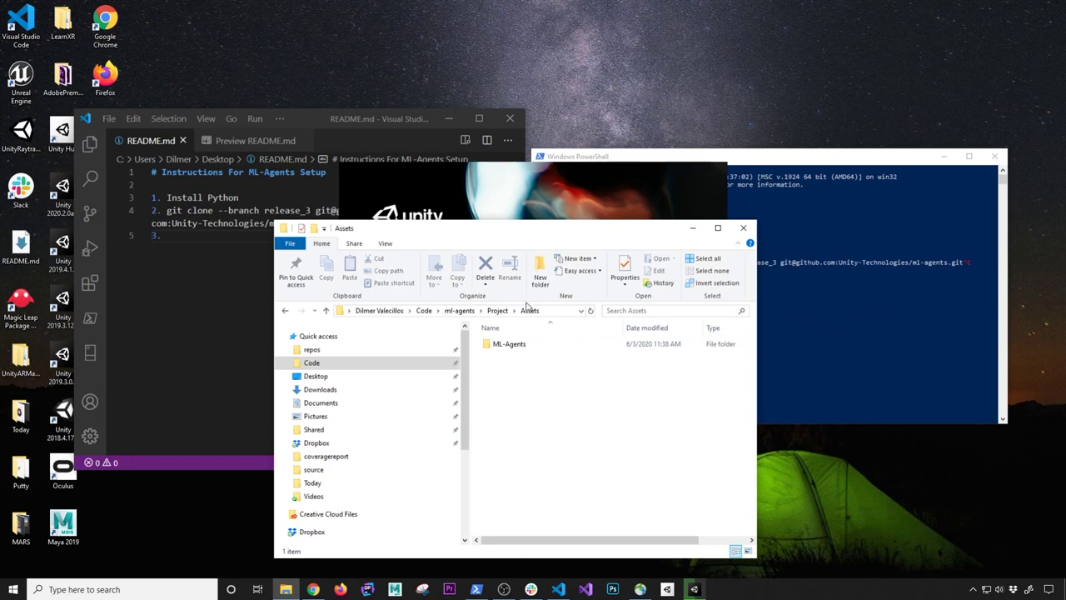
click(250, 334)
text(Cr)
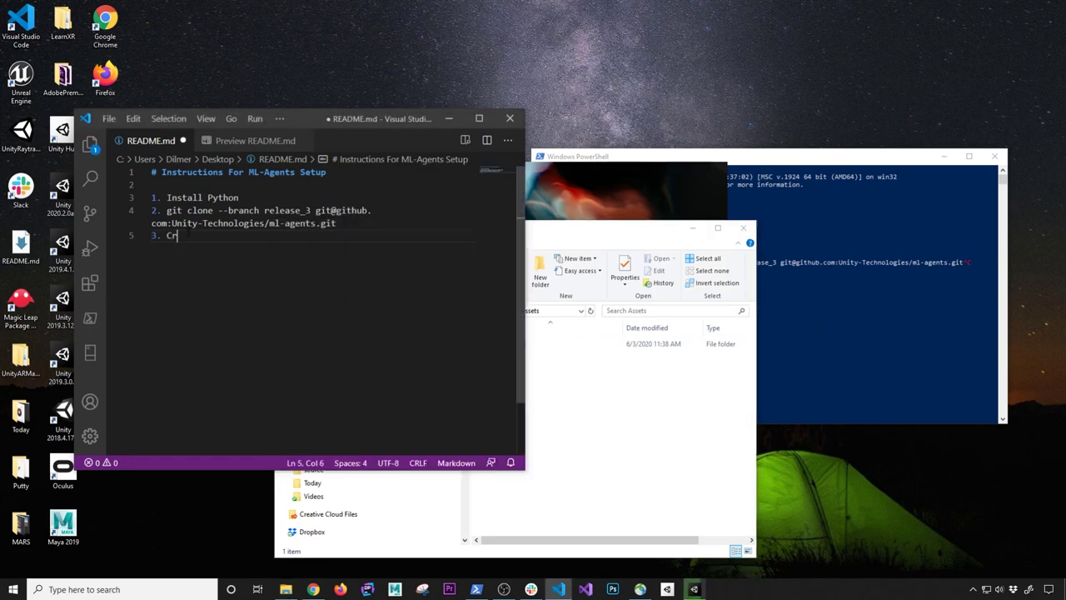
text(eate Unity Project)
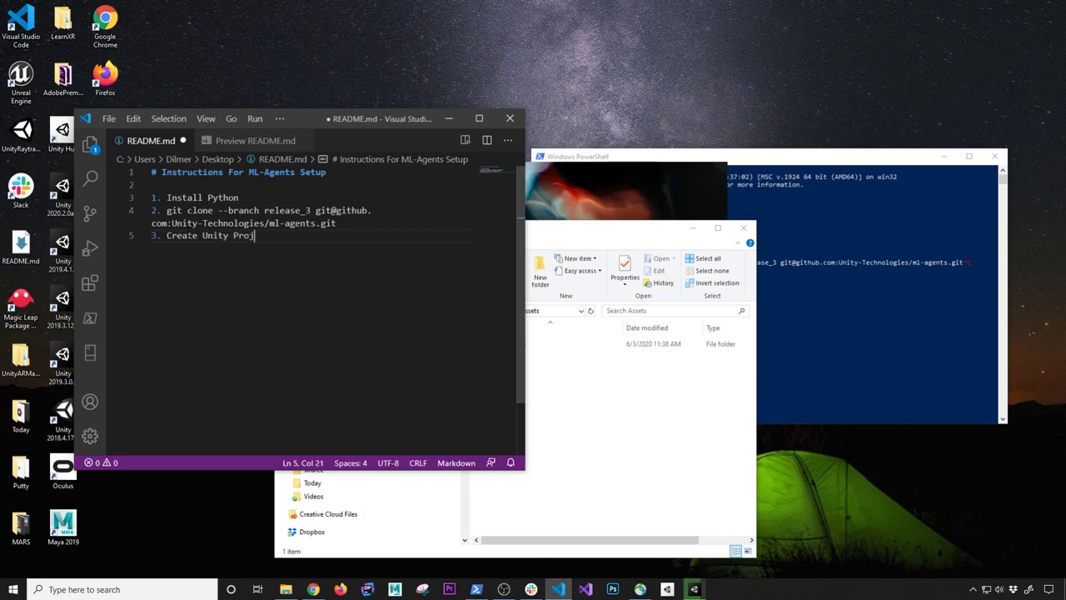
Step: In File Explorer, return to the ml-agents repository root and select the Project folder
click(593, 440)
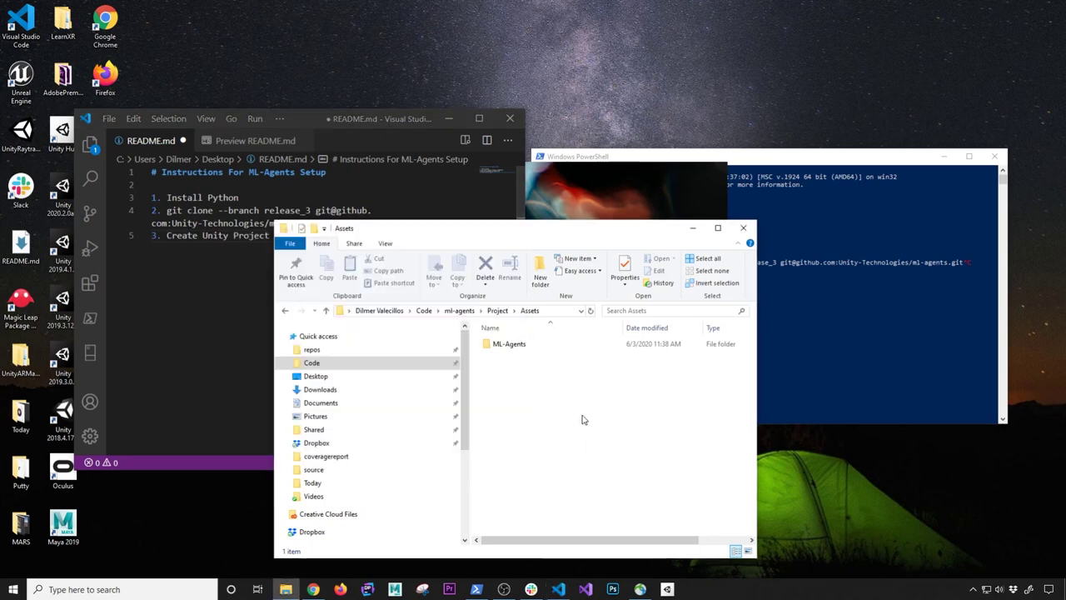
click(460, 310)
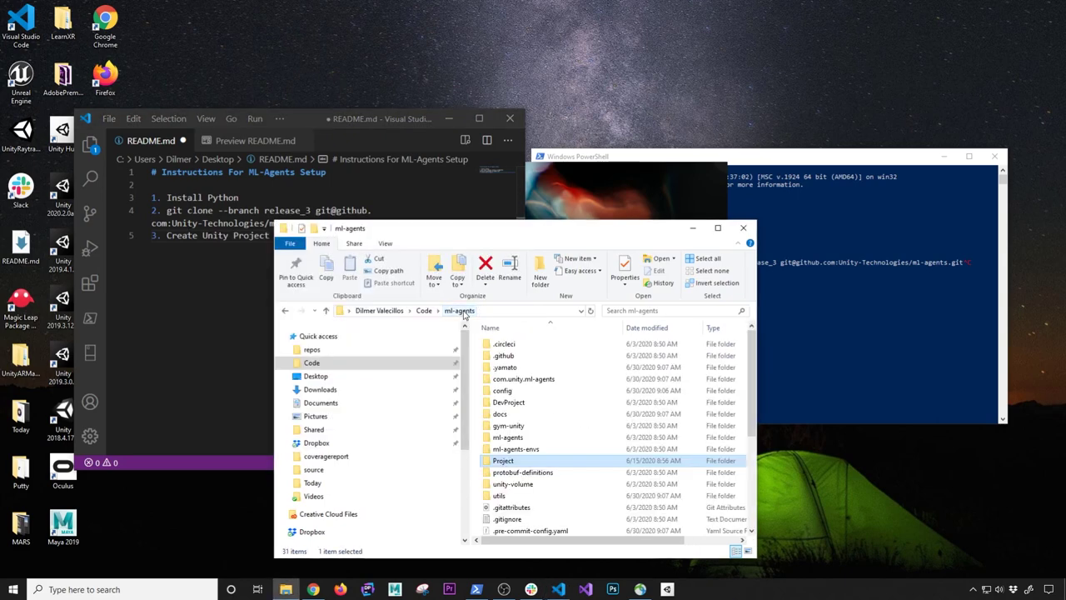
click(502, 461)
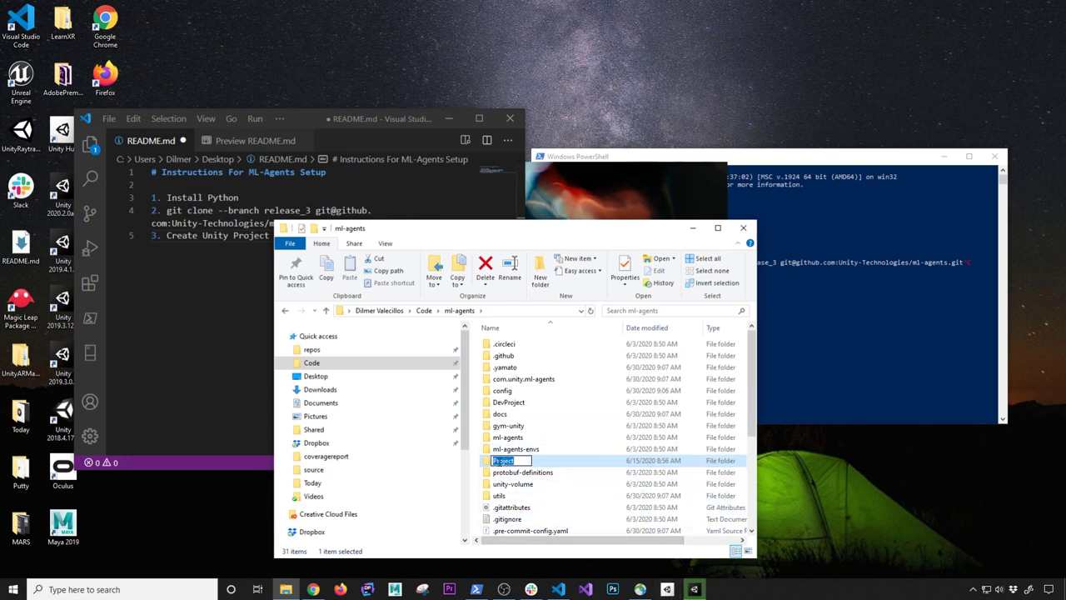
click(538, 464)
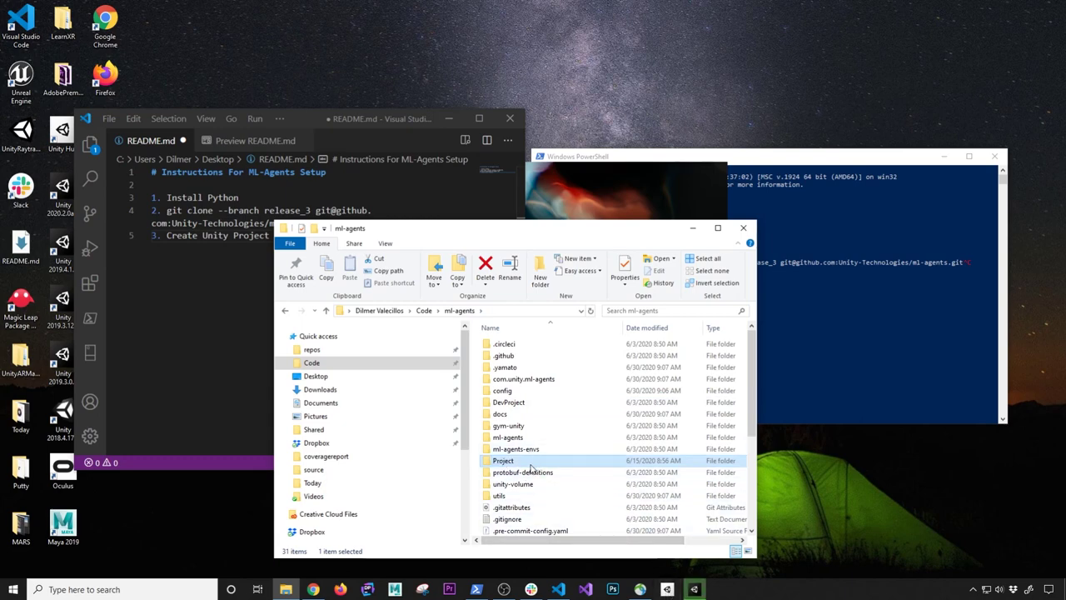
Step: In README.md in Visual Studio Code, reword the third item as "Create A New 3D Unity Project", start a fourth item and save
key(alt+Tab)
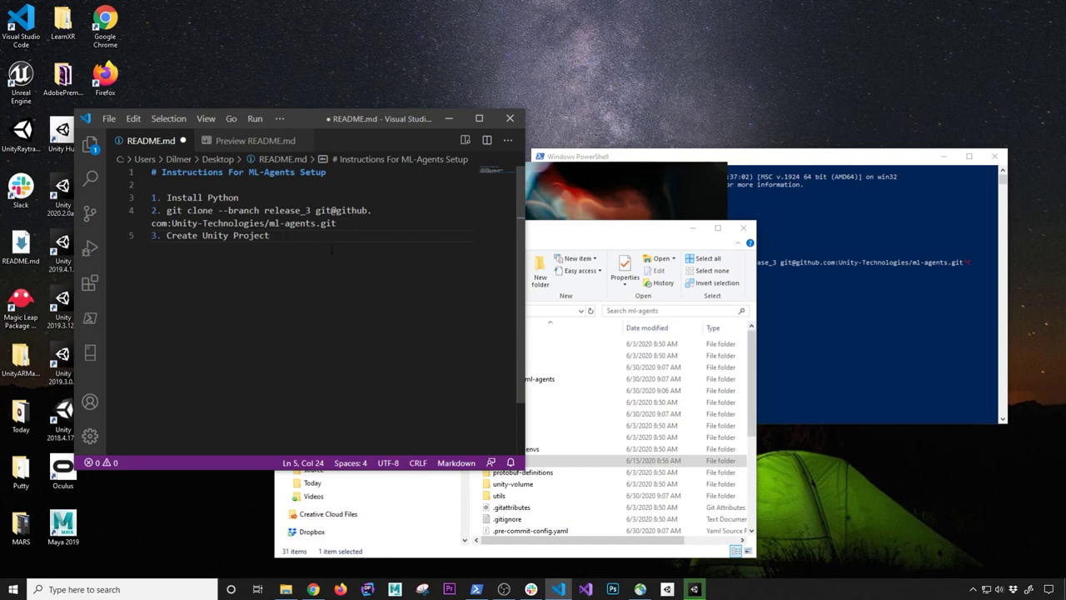
text(A New 3D)
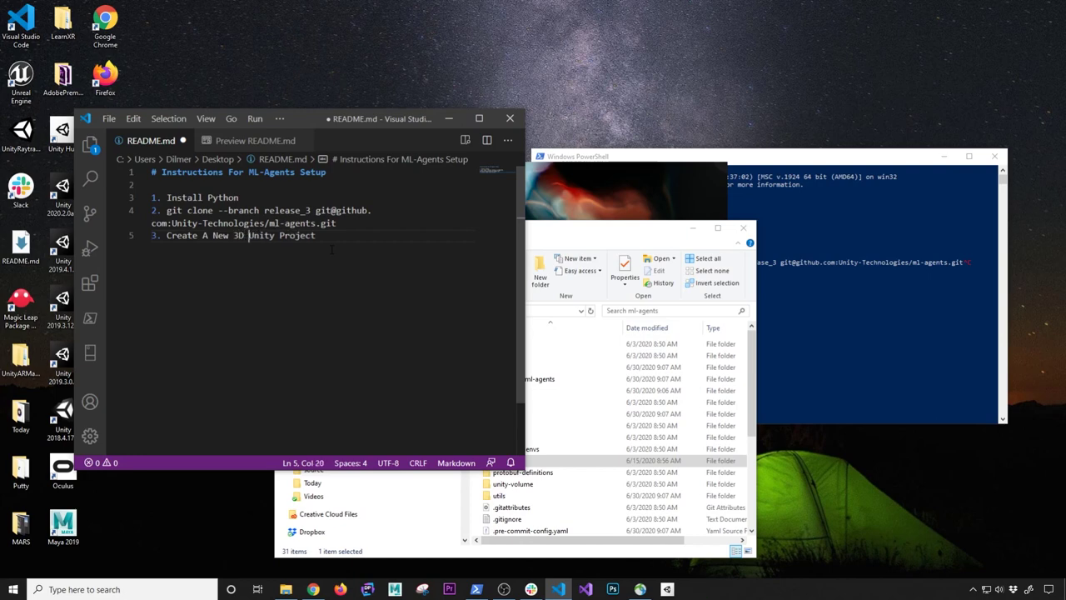
key(End)
key(Return)
key(ctrl+s)
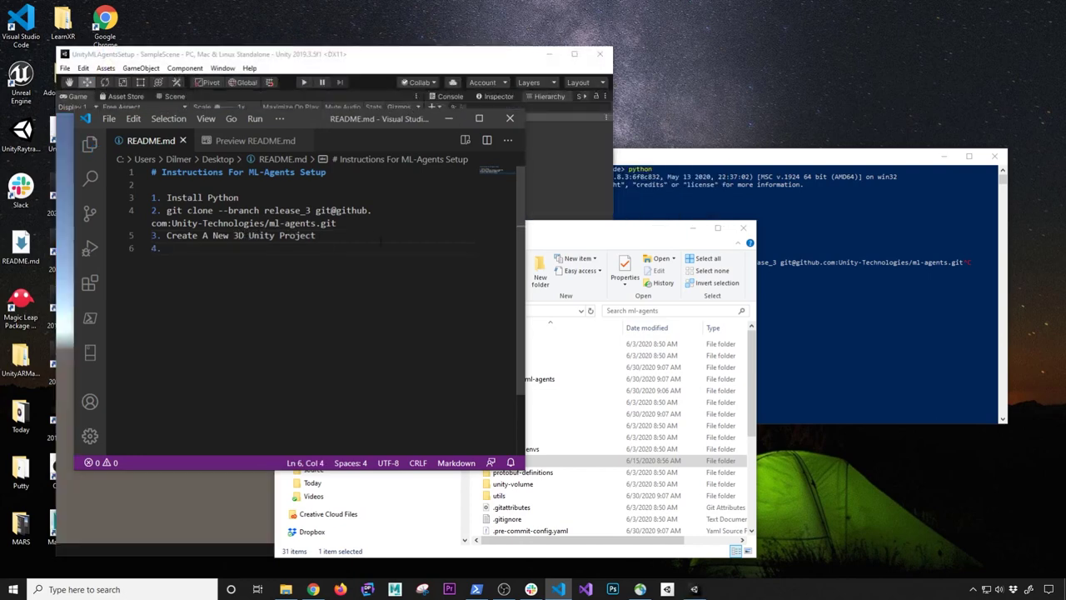
Step: Switch to the Unity editor, maximize its window and open the Package Manager
click(292, 102)
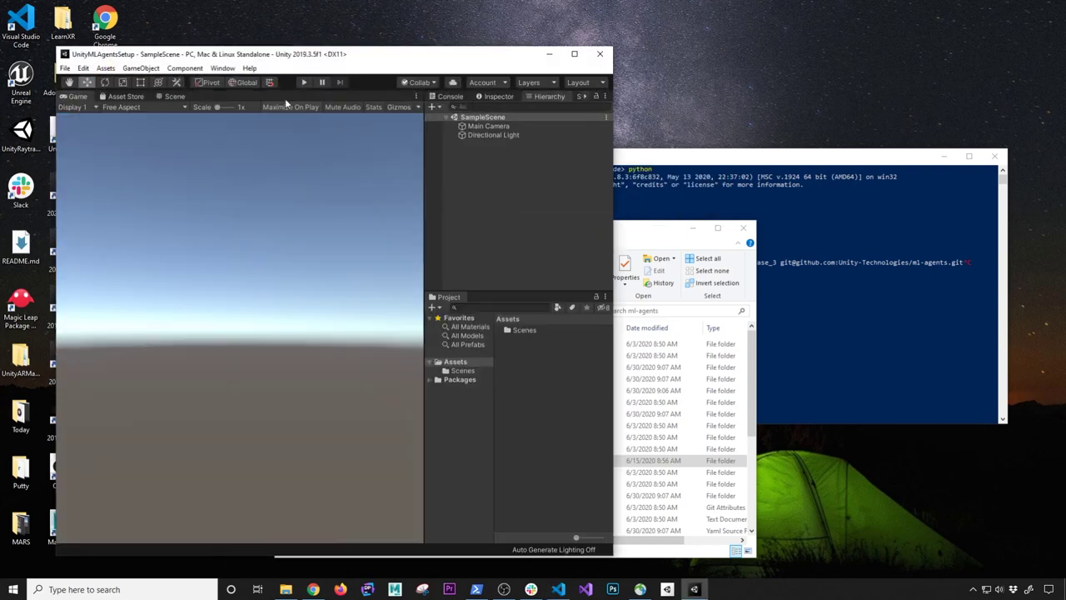
double_click(510, 55)
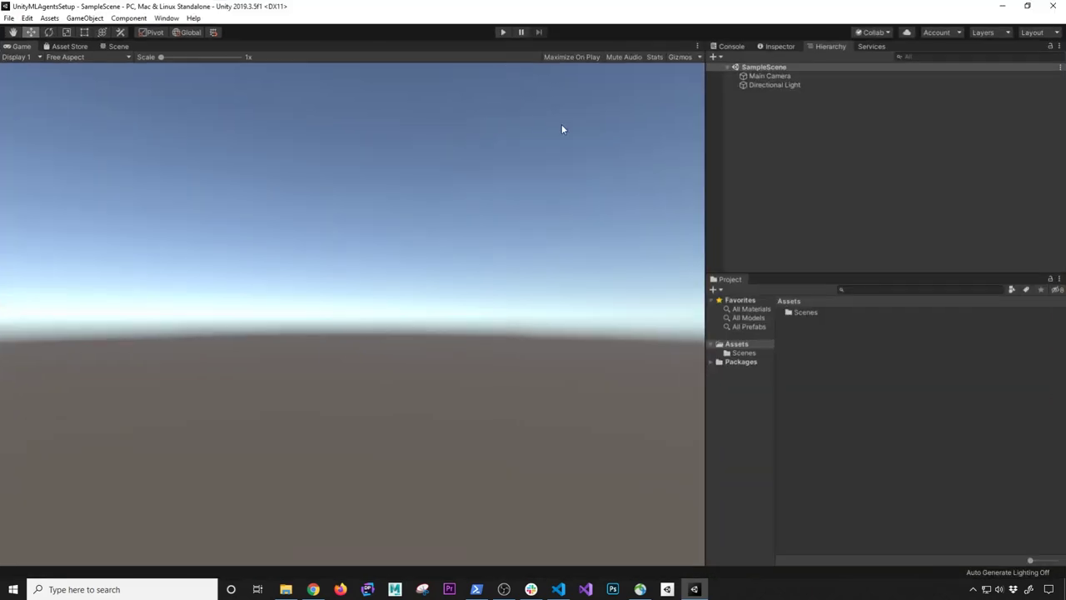
click(160, 18)
click(194, 88)
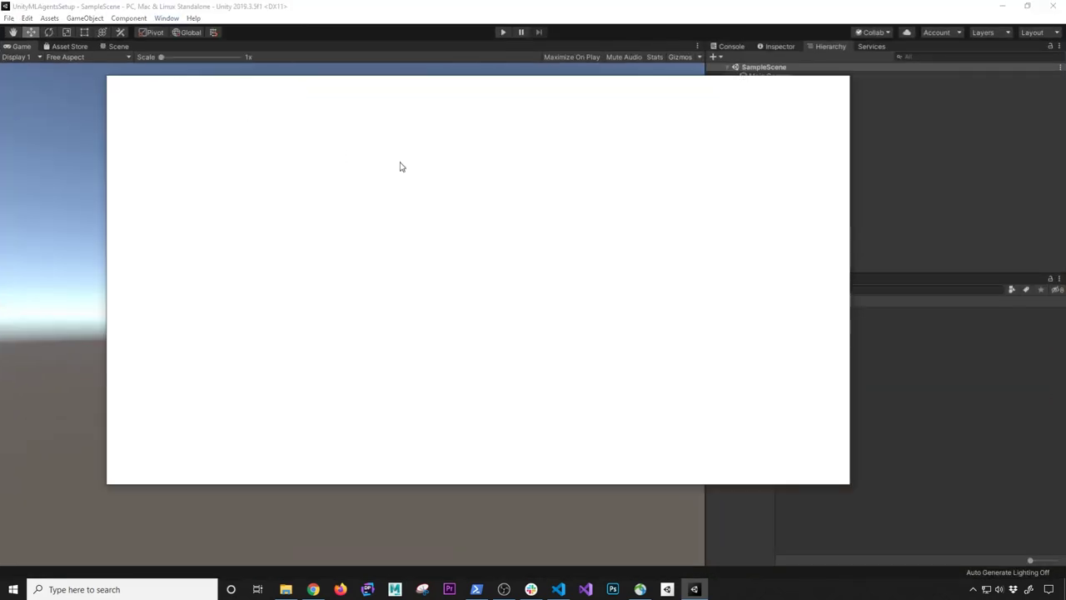
Step: Back in README.md, fill in the fourth item with "Go To Package Manager and install the ml-agents" and save the file
key(alt+Tab)
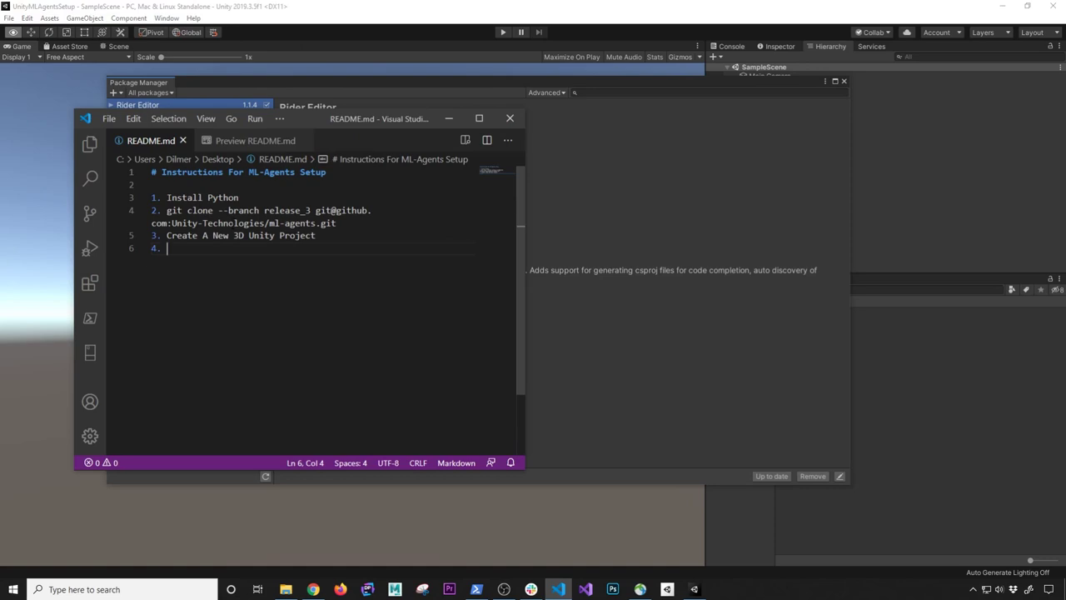
text(Go To Pakca)
text(ge)
key(BackSpace)
key(BackSpace)
key(BackSpace)
key(BackSpace)
key(BackSpace)
key(BackSpace)
text(ackage Manager and install the)
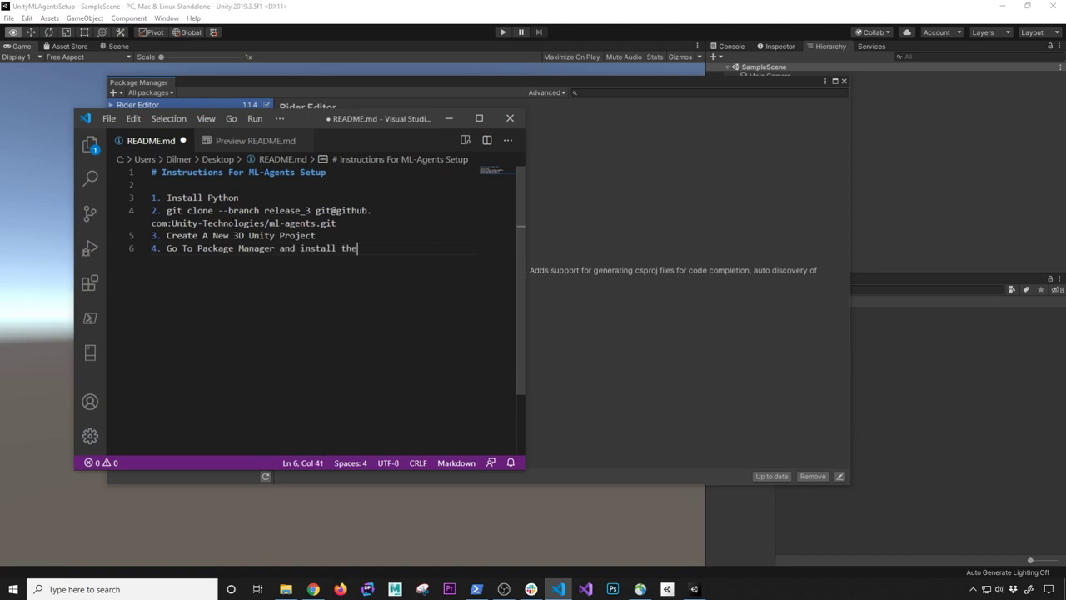
text( ml-agents)
key(ctrl+s)
Step: In Unity's Package Manager, turn on the display of preview packages
click(610, 199)
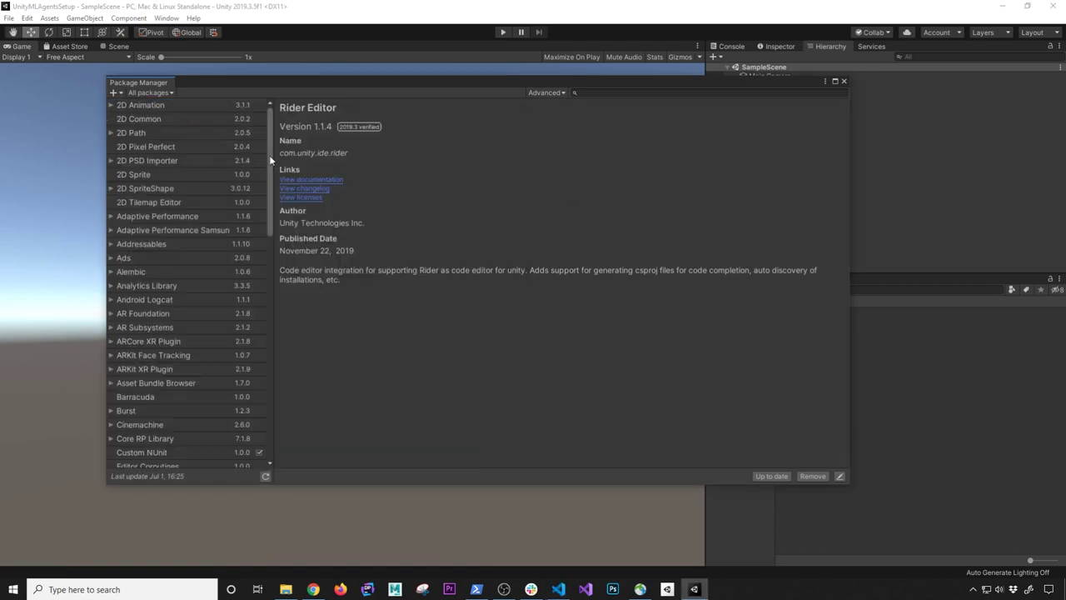
click(548, 92)
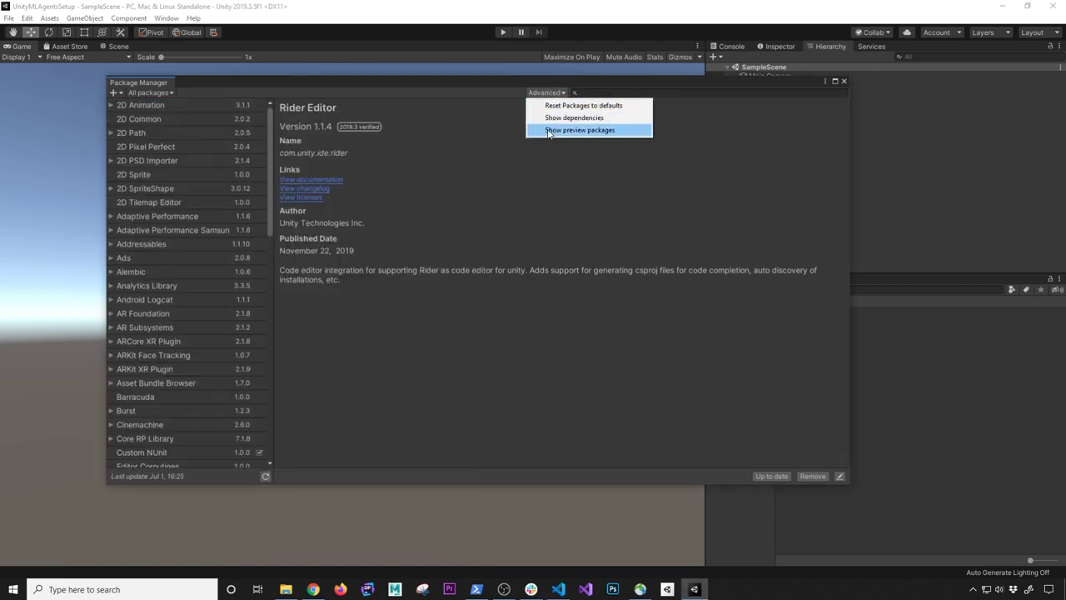
click(554, 130)
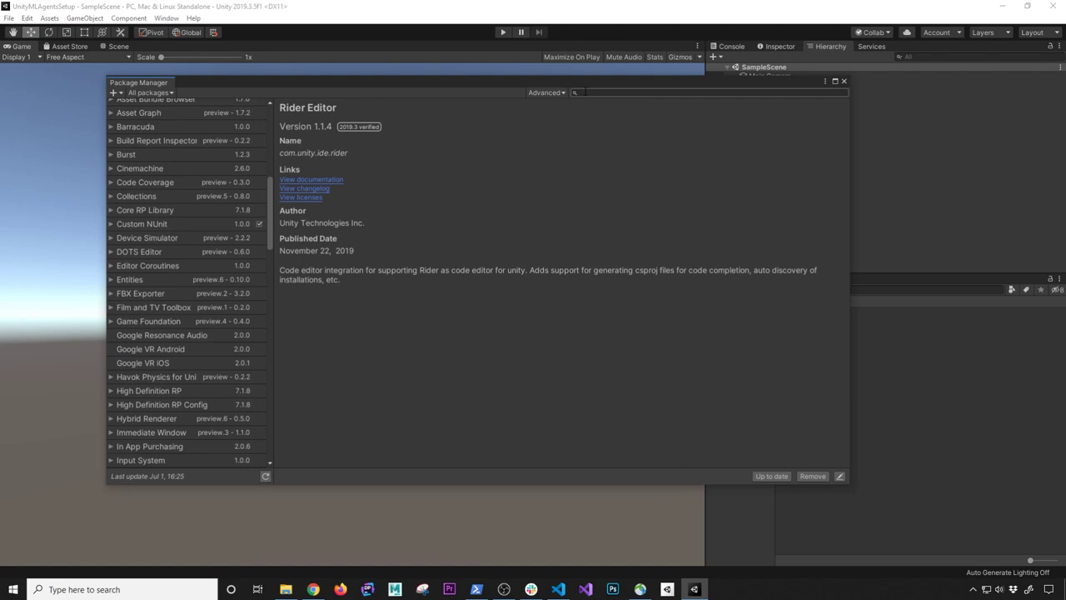
click(542, 127)
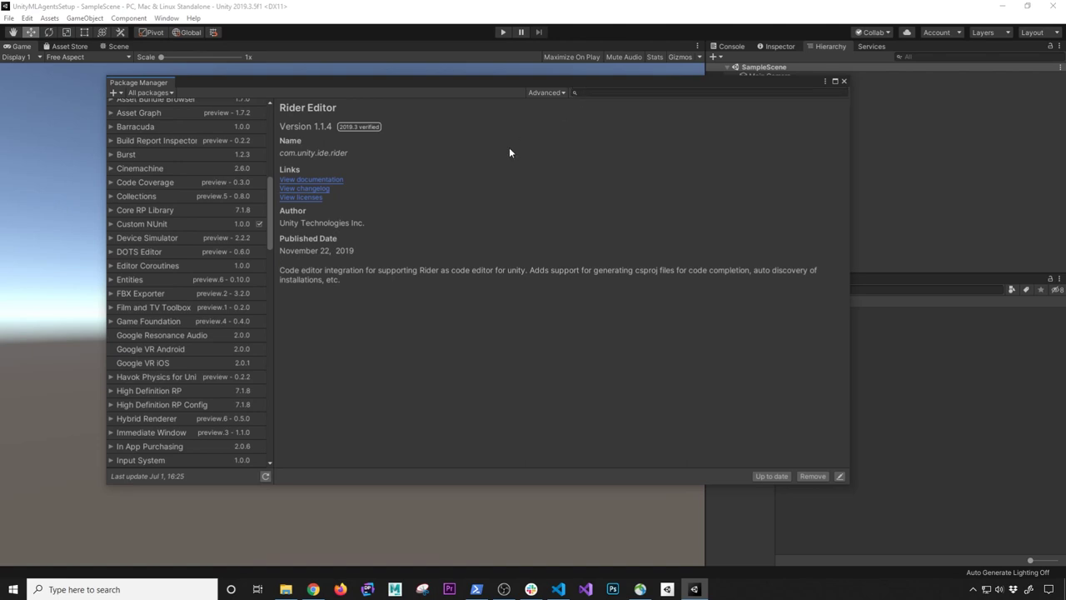
Step: Search the packages for "ml-agent", list all versions of ML Agents and install version 1.0.2
click(621, 93)
text(ml-agent)
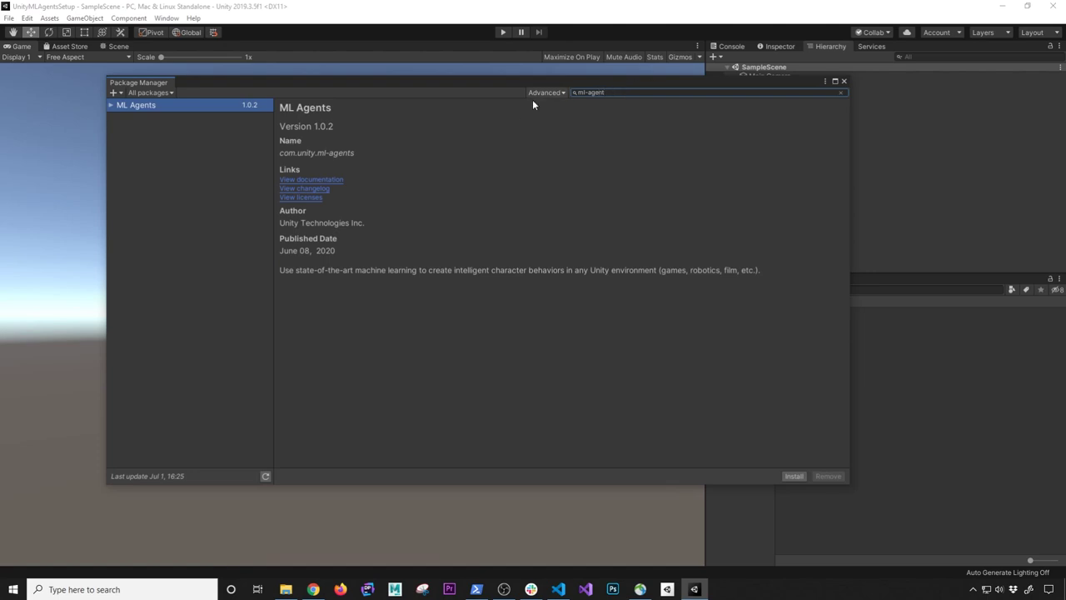
click(111, 106)
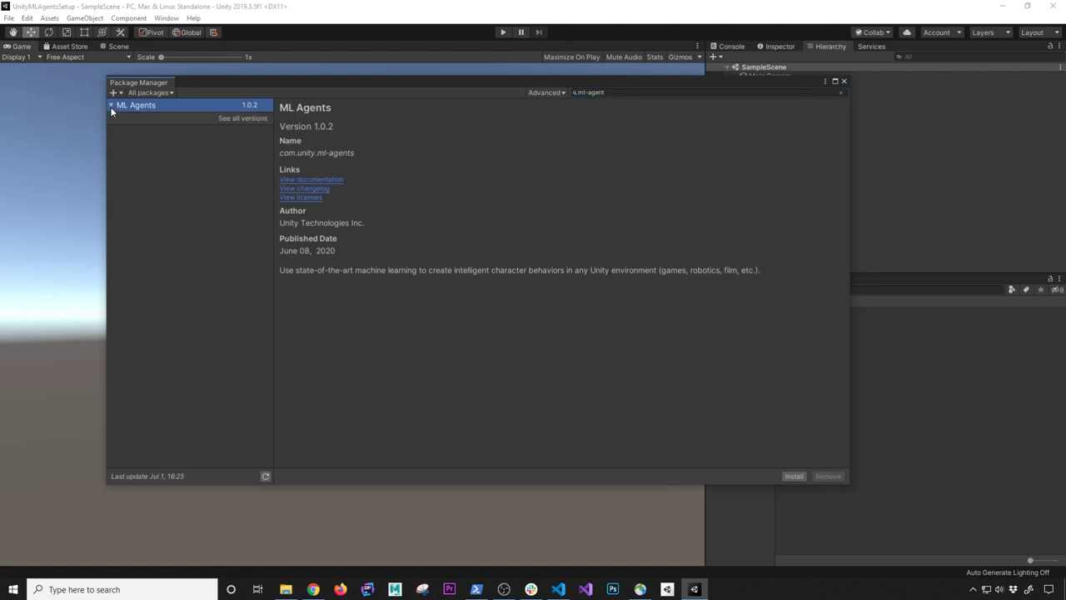
click(218, 118)
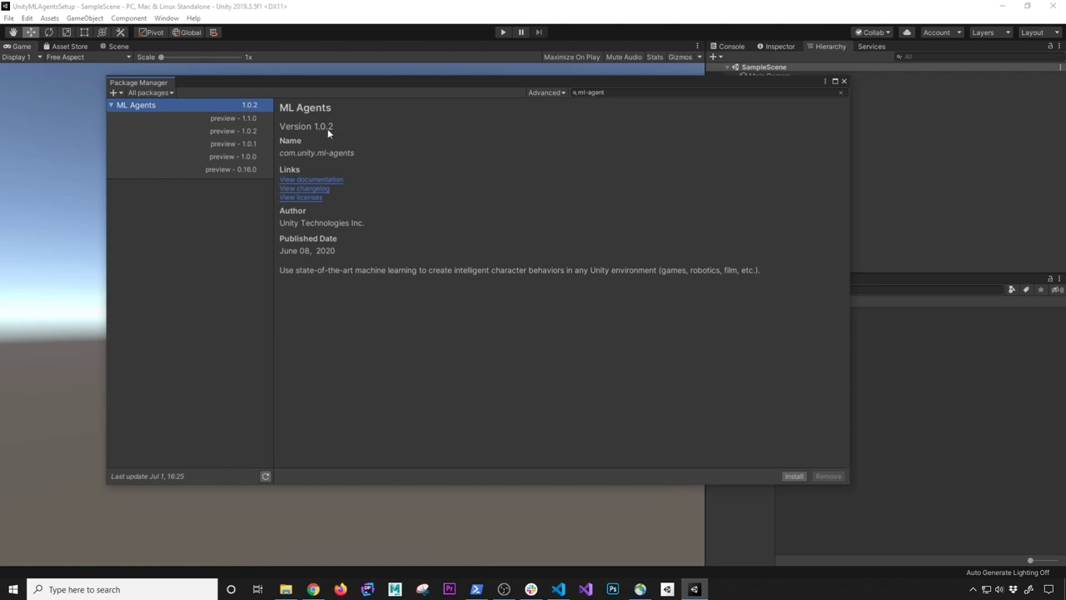
key(alt+Tab)
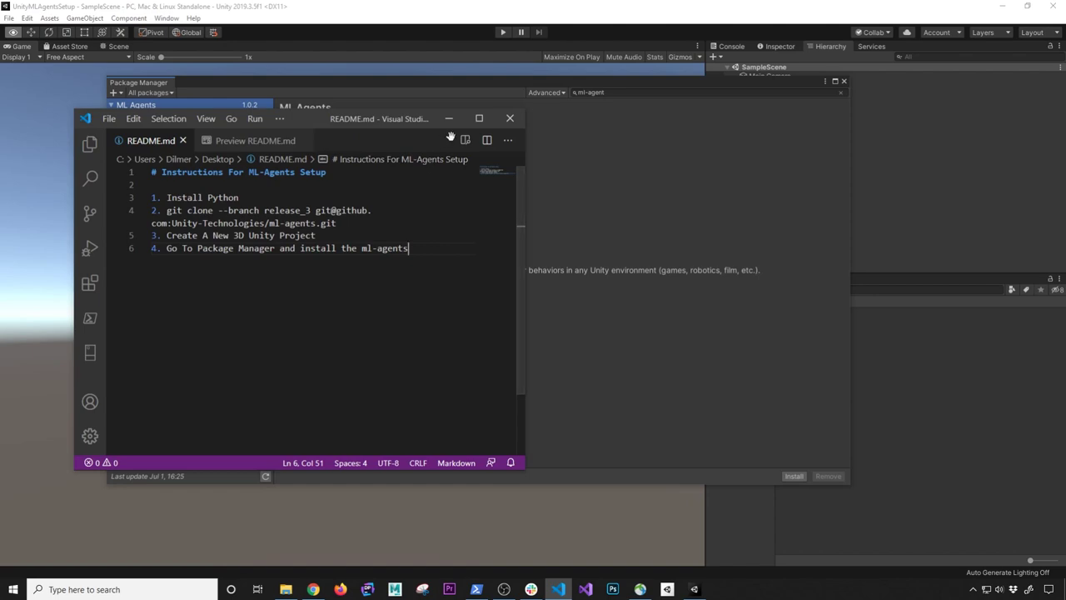
key(alt+Tab)
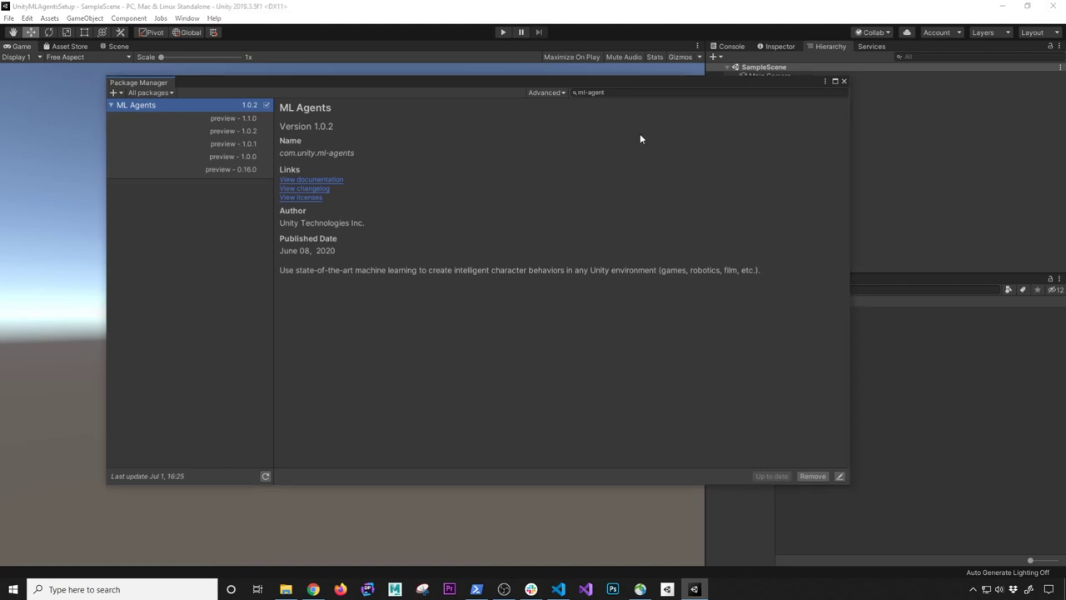
Step: Close the Package Manager and expand the project's Packages folder to examine the installed packages
drag(625, 87, 535, 102)
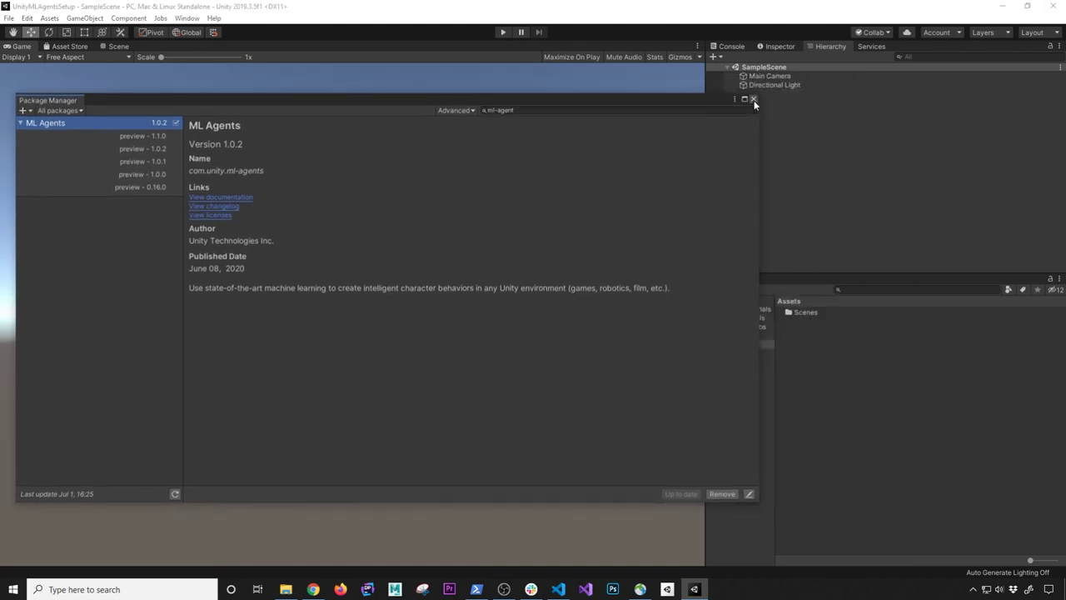
click(753, 99)
click(741, 352)
click(719, 361)
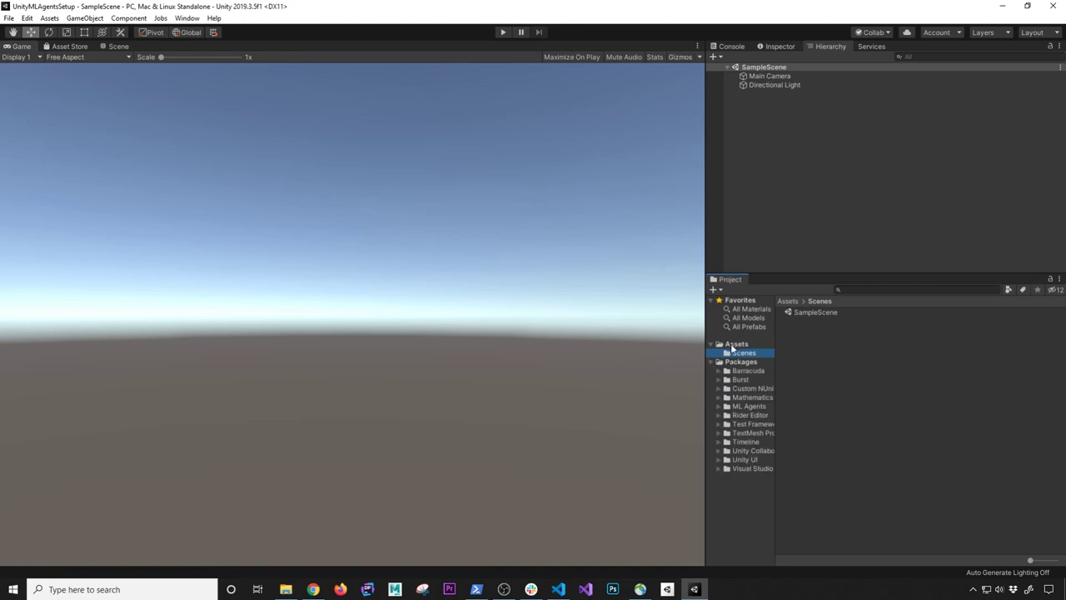
Step: In File Explorer, open the repository's Project\Assets folder and copy the path portion "ml-agents\Project\Assets"
key(alt+Tab)
key(alt+Tab)
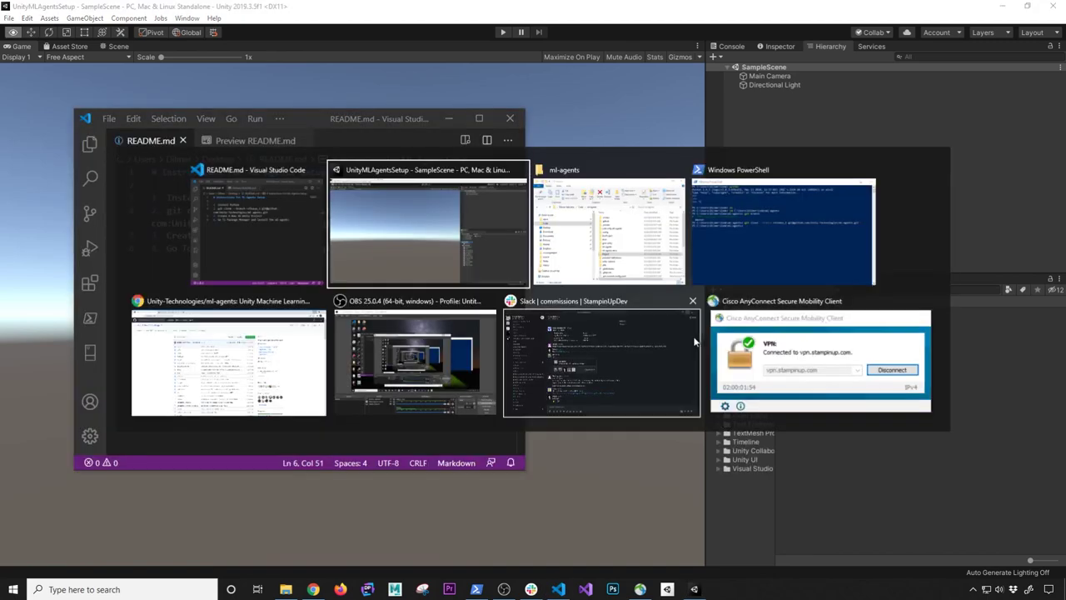
click(558, 226)
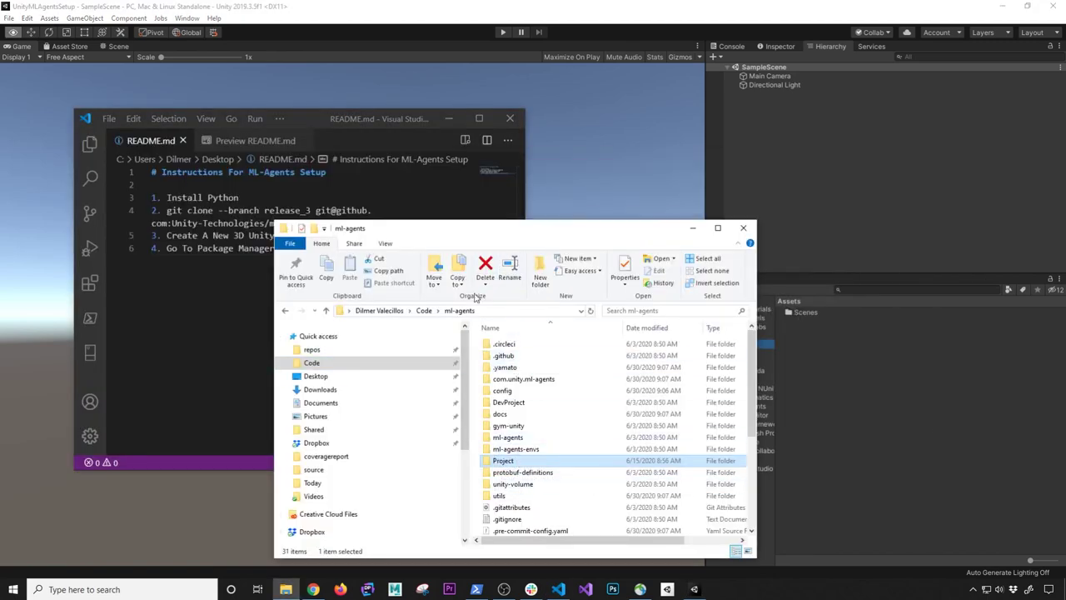
double_click(503, 461)
click(514, 346)
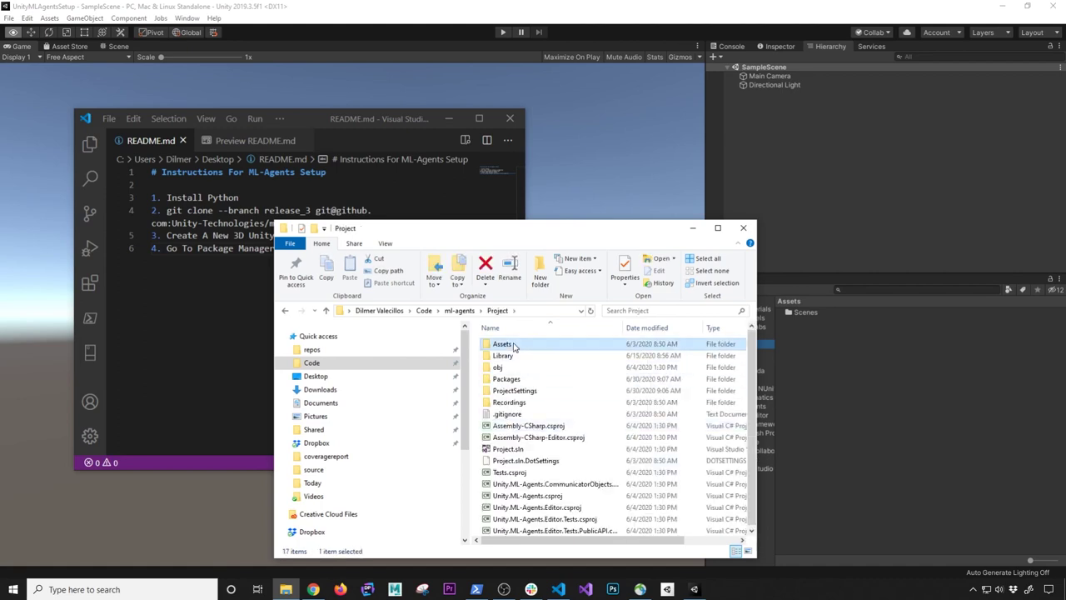
double_click(514, 346)
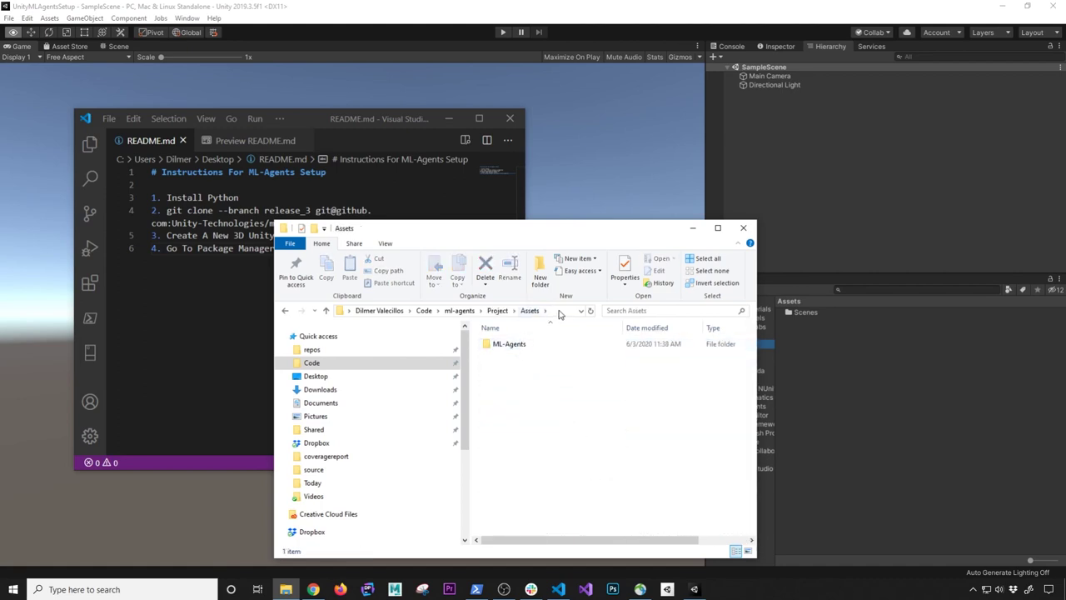
click(559, 312)
drag(492, 312, 416, 313)
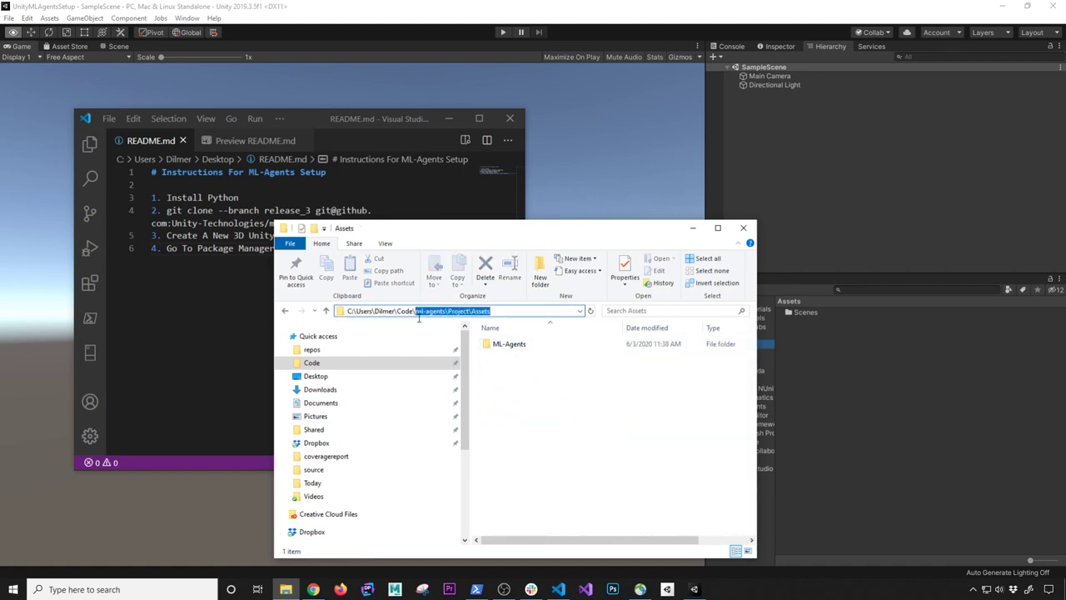
Step: In README.md, add a fifth item reading "Copy ml-agents\Project\Assets\ML-Agents to Your Assets Folder" and save the file
click(214, 281)
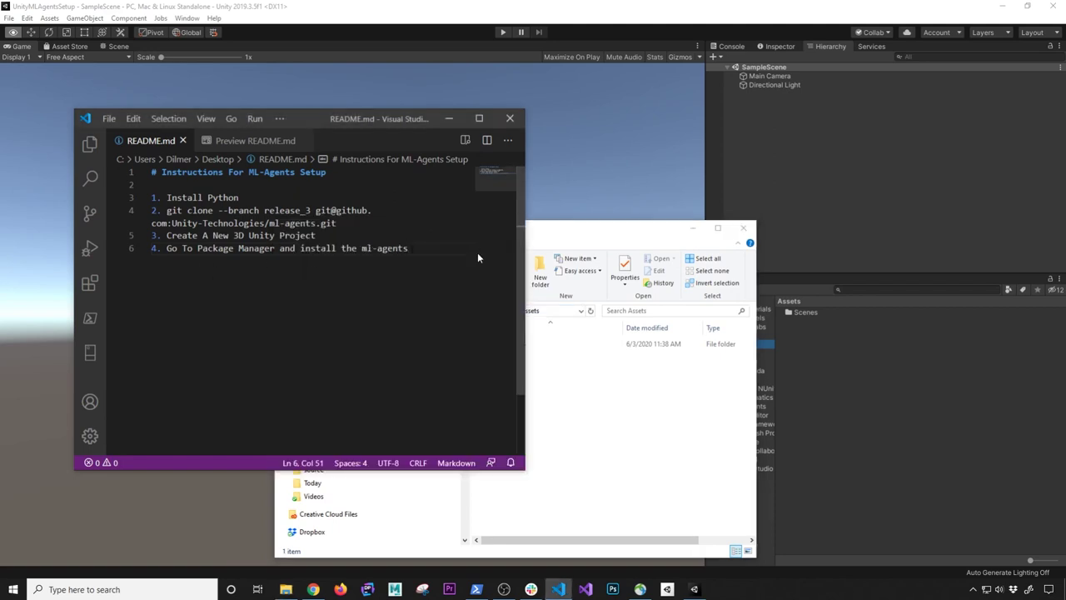
text(+)
key(Return)
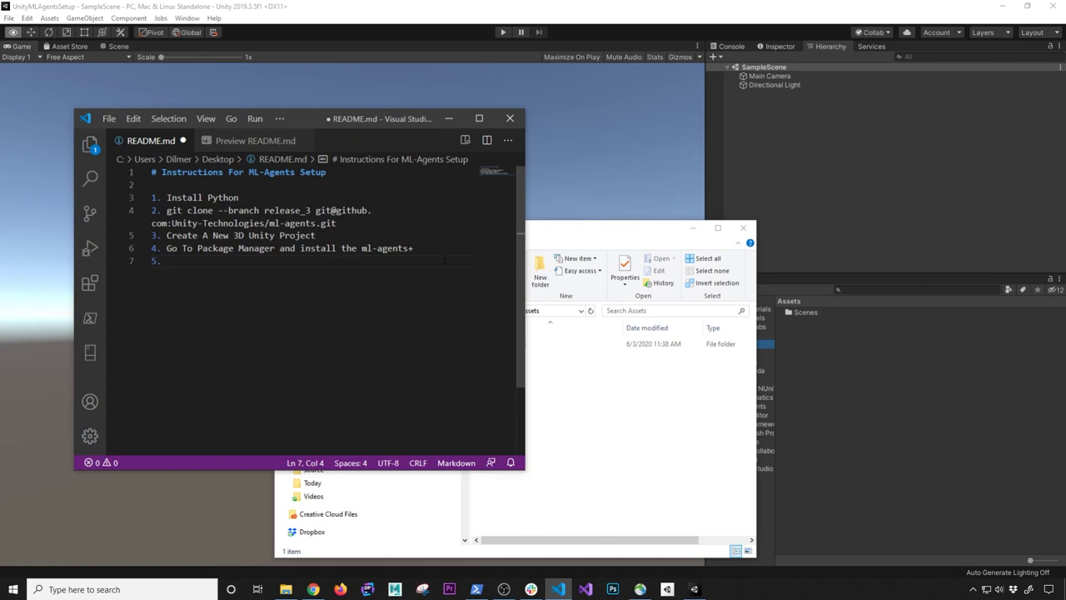
text(Copy ml-agents\Project\Assets\M)
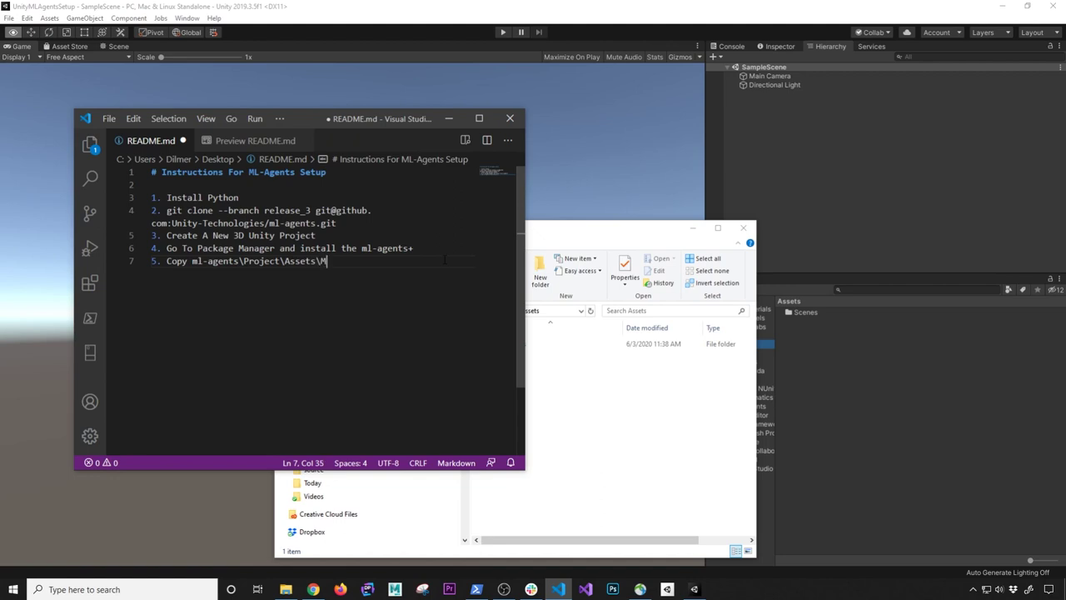
key(alt+Tab)
click(510, 343)
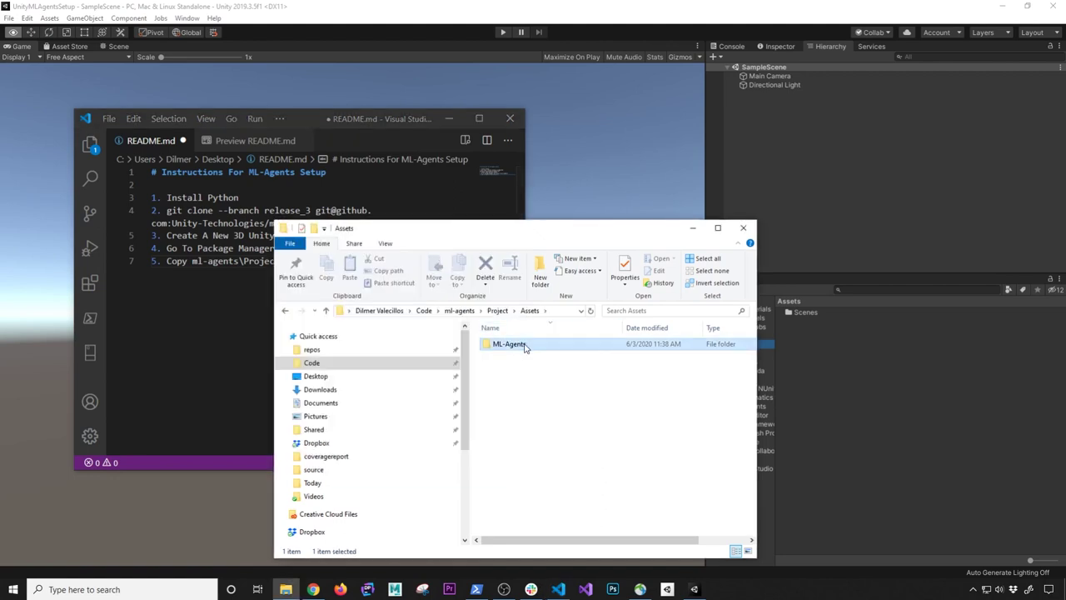
click(510, 343)
key(alt+Tab)
text(\M)
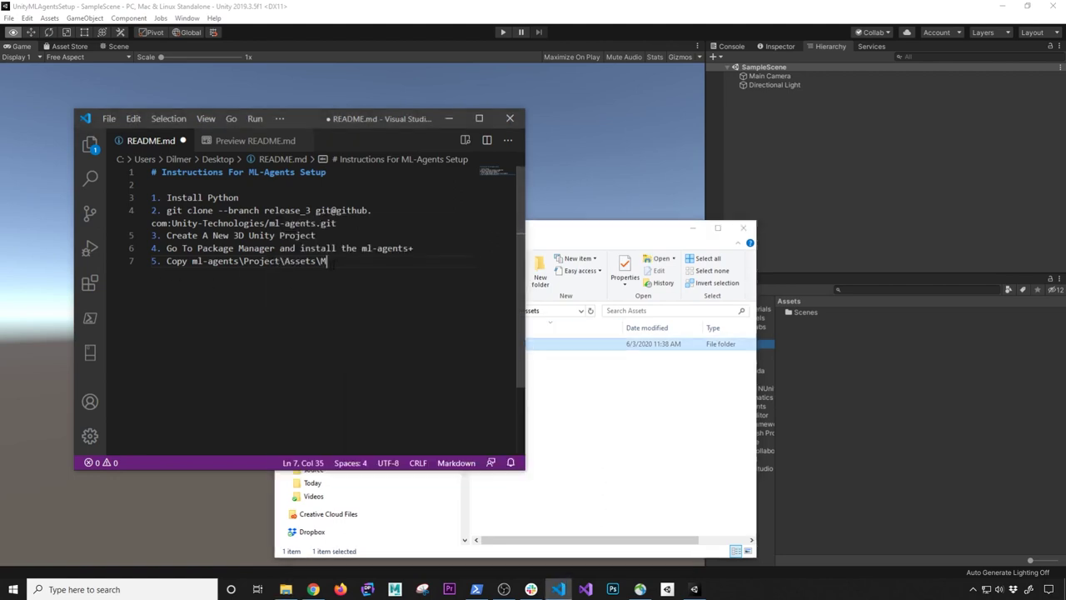
text(L-Agents to Your Asset)
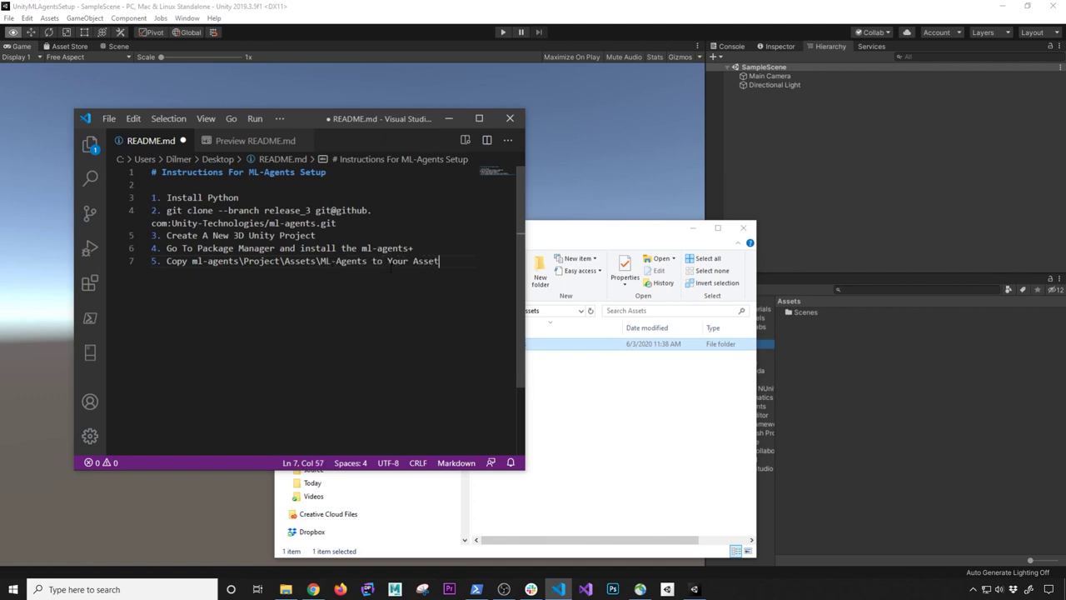
text(s Folder)
key(ctrl+s)
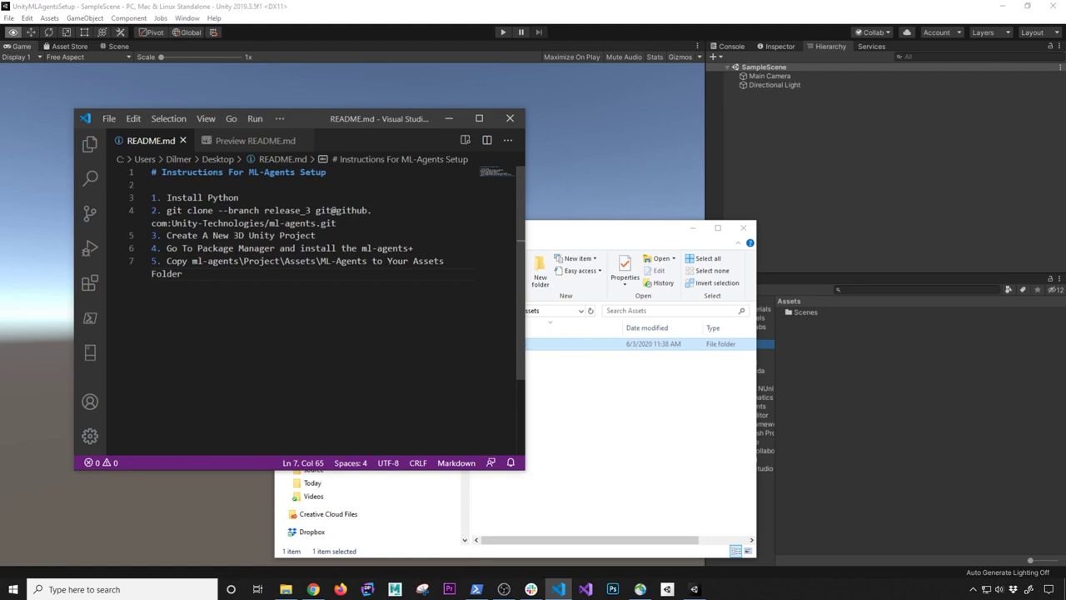
Step: Copy the ML-Agents folder from the repository's Project\Assets folder into the Unity project's Assets folder
click(218, 142)
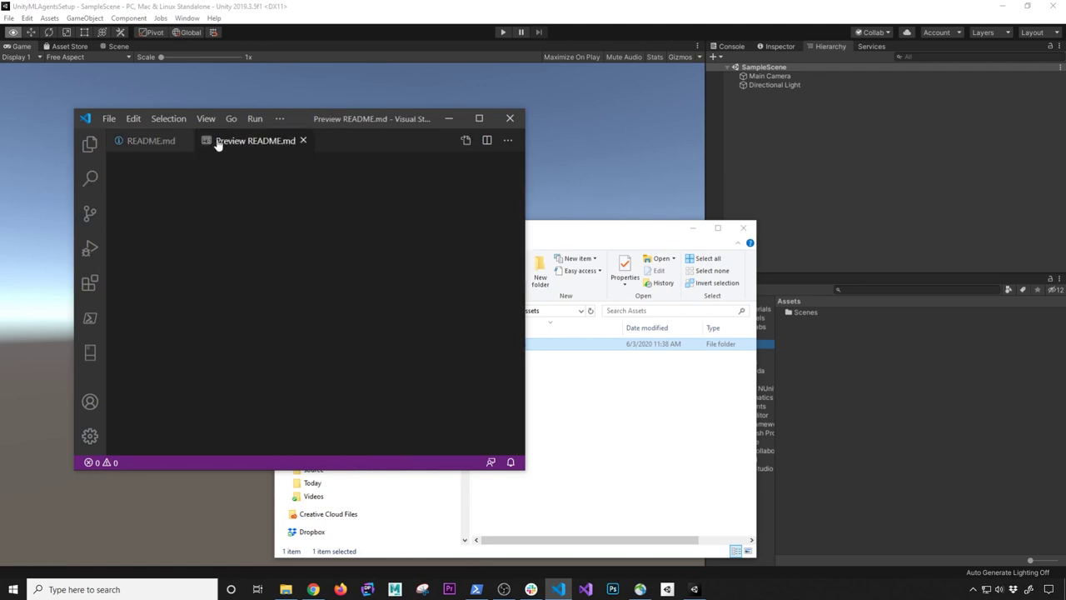
click(154, 141)
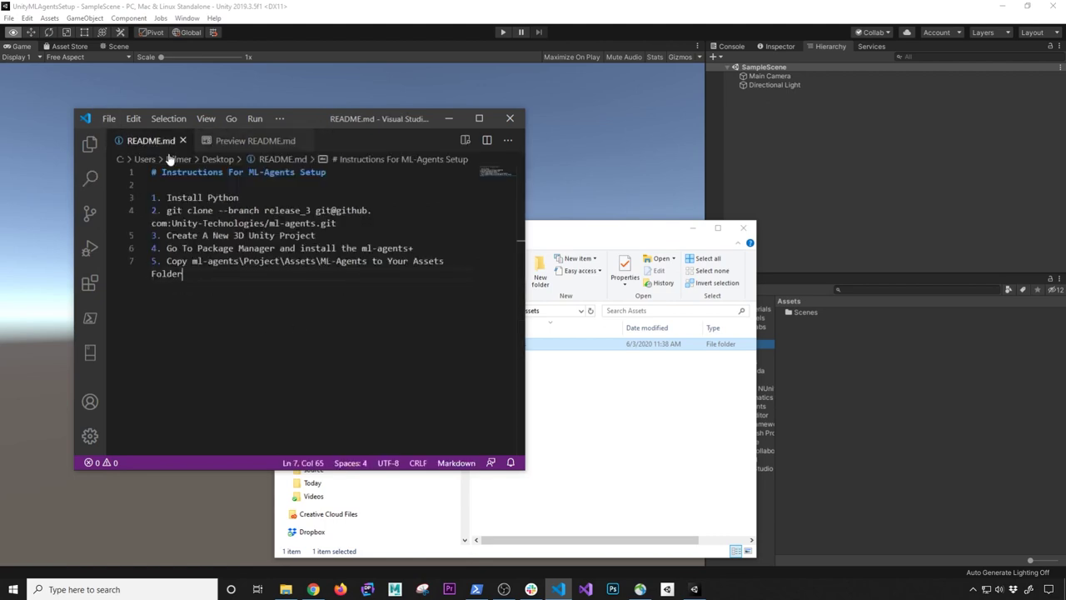
click(616, 403)
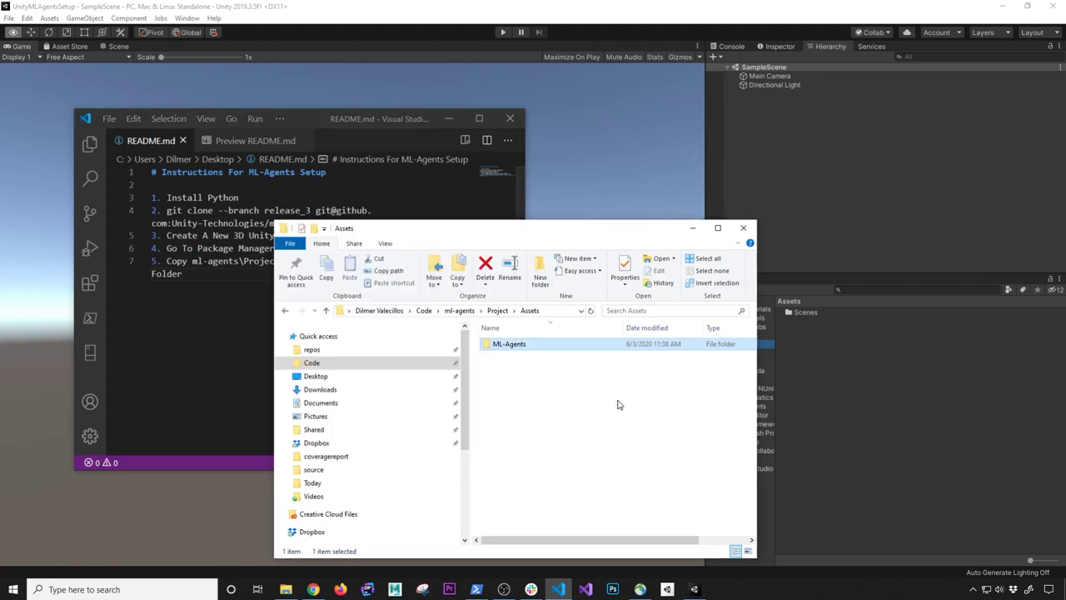
drag(628, 234, 534, 233)
drag(414, 344, 741, 347)
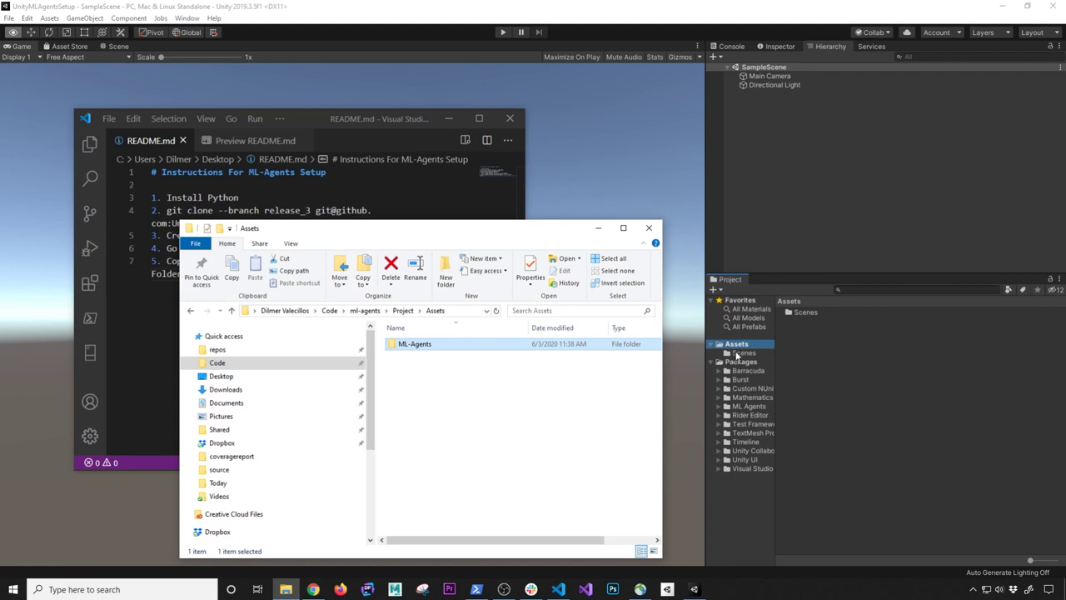
drag(773, 333, 772, 332)
click(694, 589)
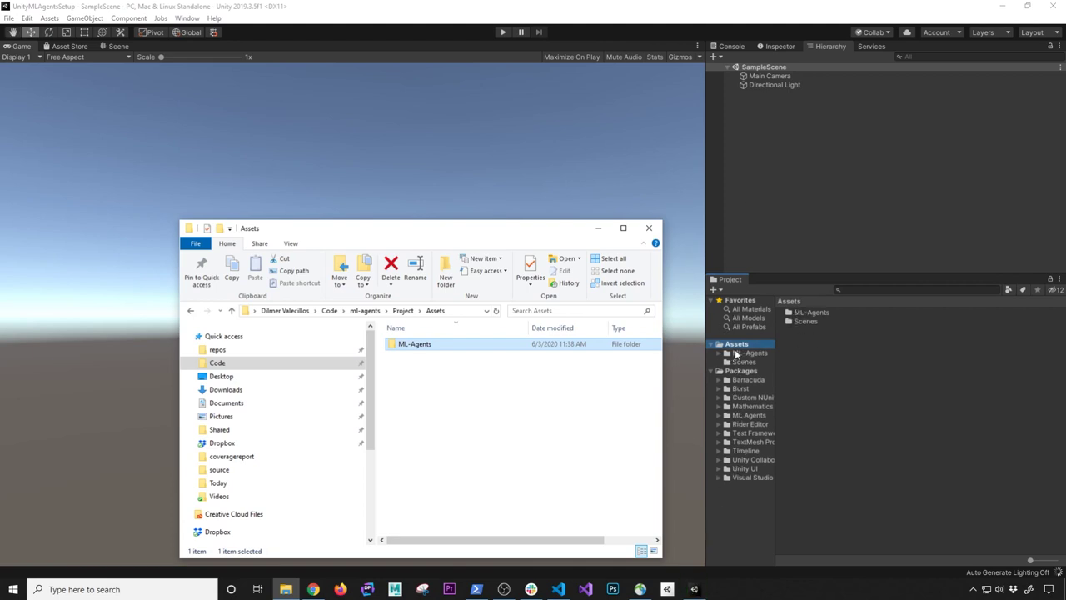
click(795, 227)
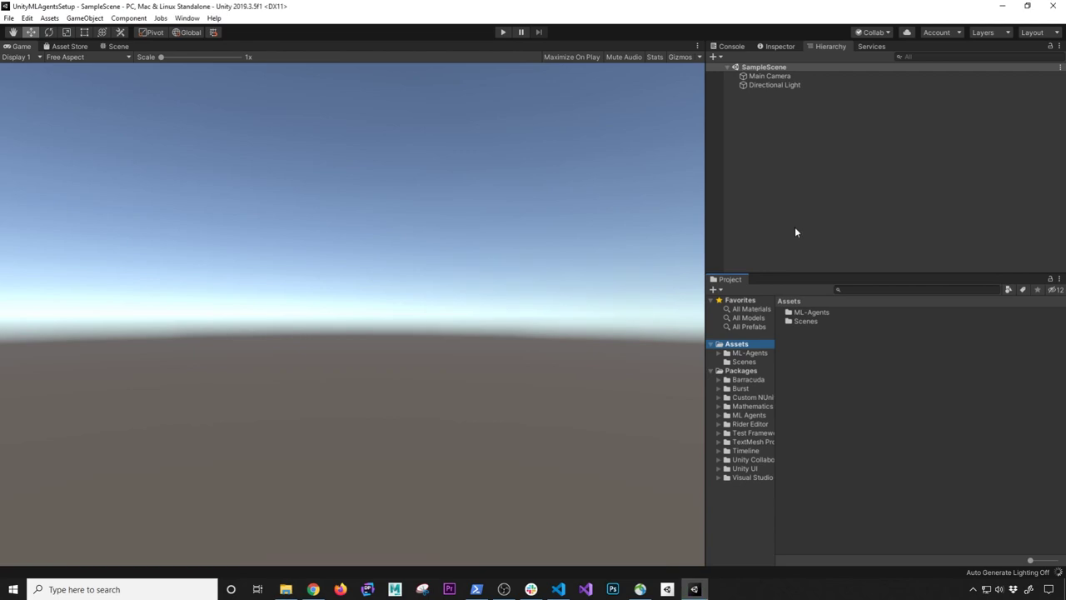
Step: In Unity, expand the imported ML-Agents folder and its Examples subfolder, widening the folder view to examine the samples
click(779, 47)
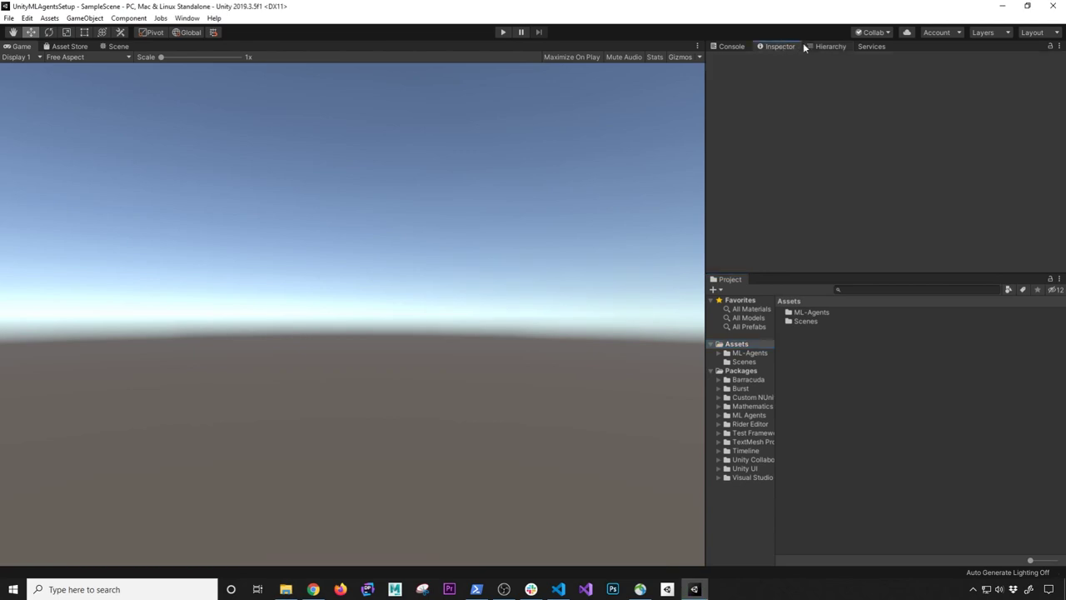
click(815, 48)
click(750, 353)
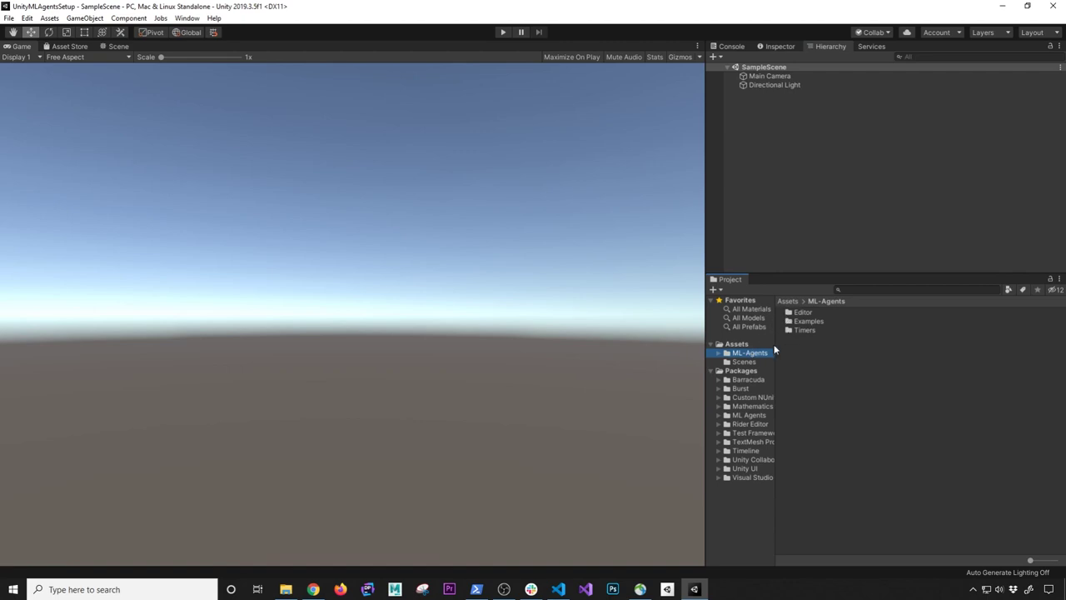
drag(706, 361, 639, 364)
drag(707, 372, 755, 367)
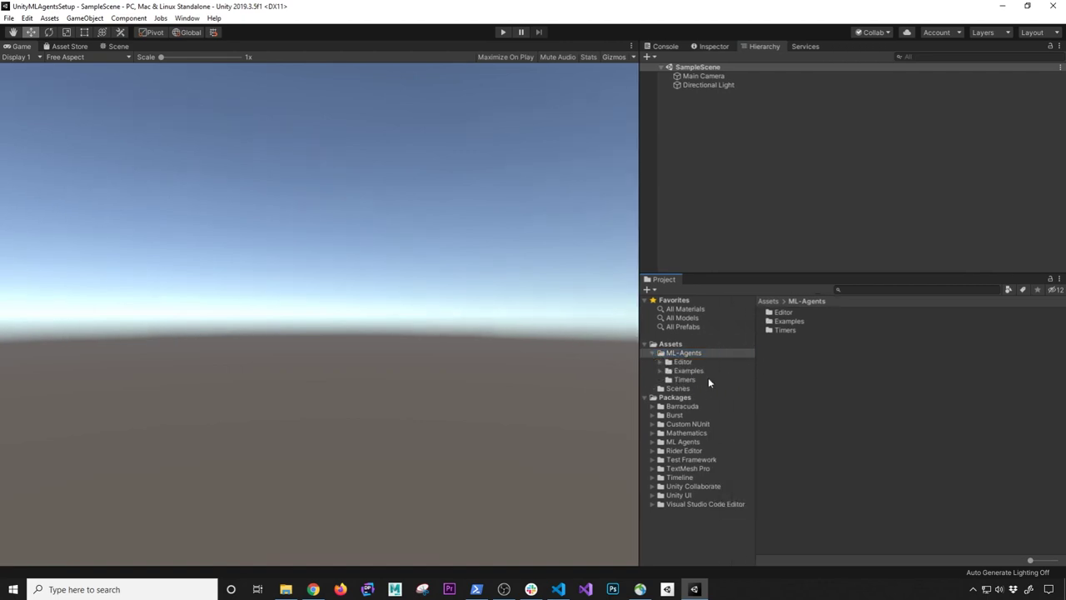
click(693, 371)
click(663, 372)
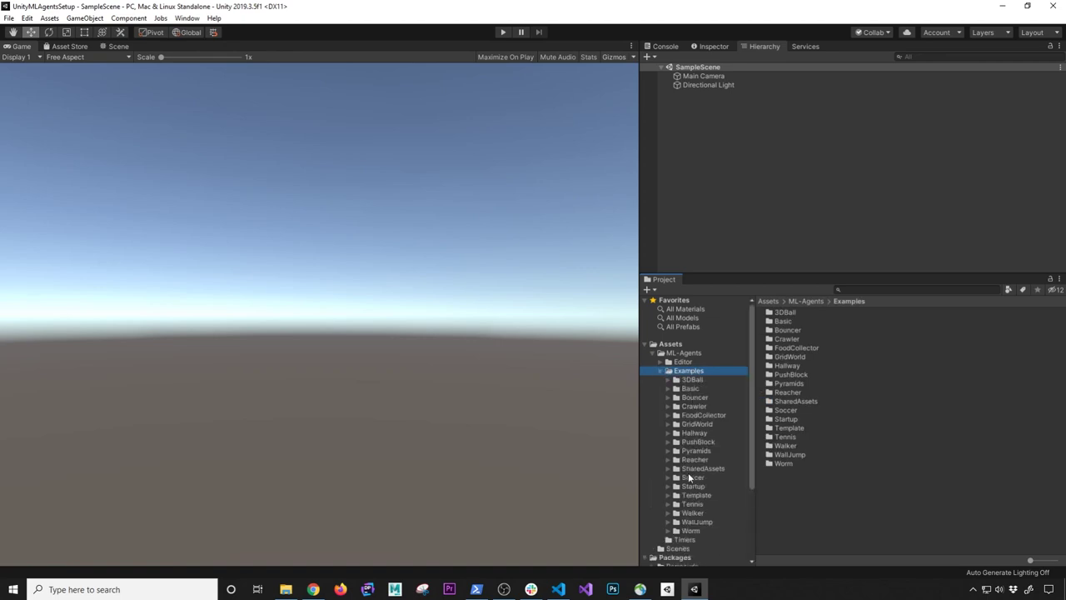
Step: Look through the 3DBall example's folders and open the 3DBall scene from its Scenes folder
click(701, 380)
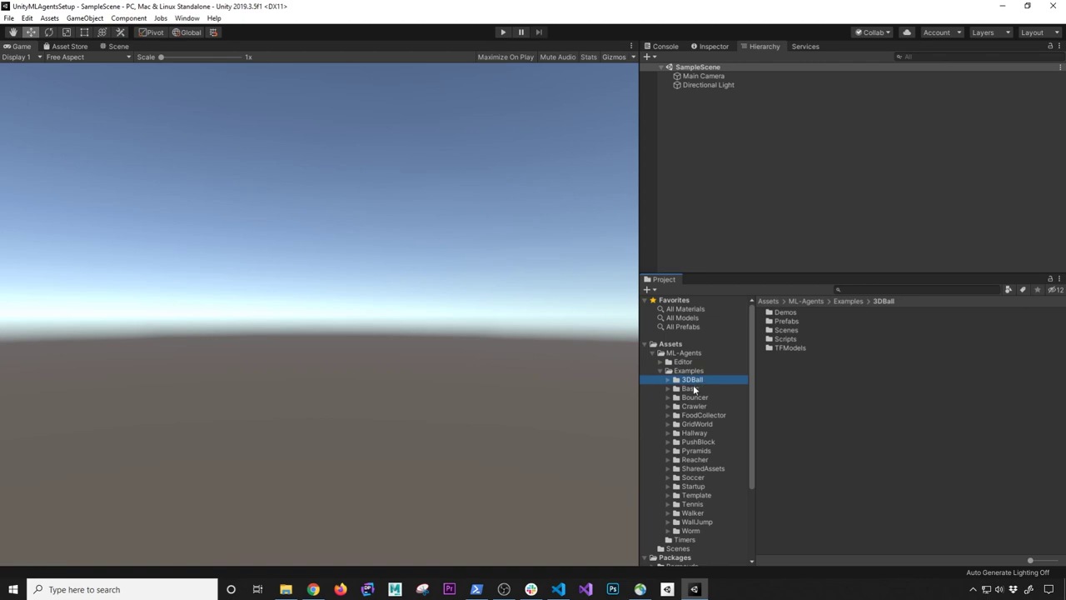
double_click(781, 321)
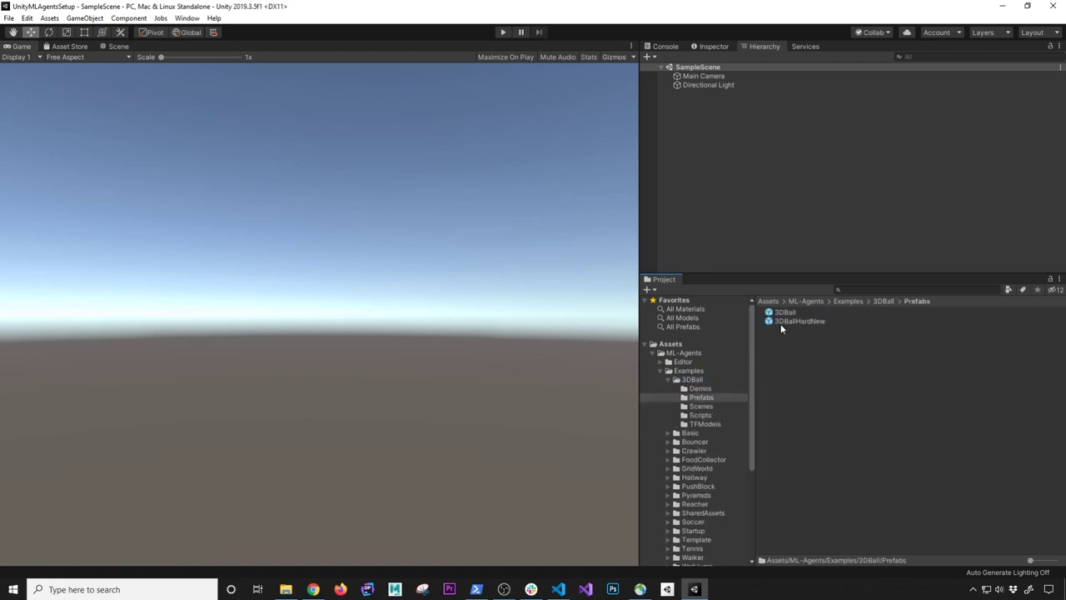
click(698, 407)
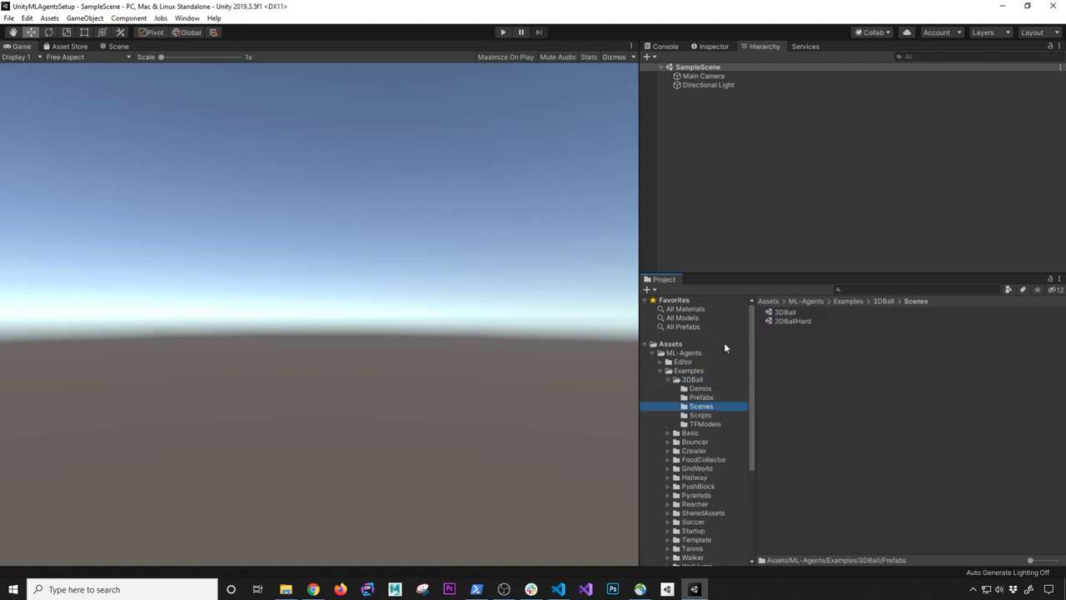
double_click(782, 314)
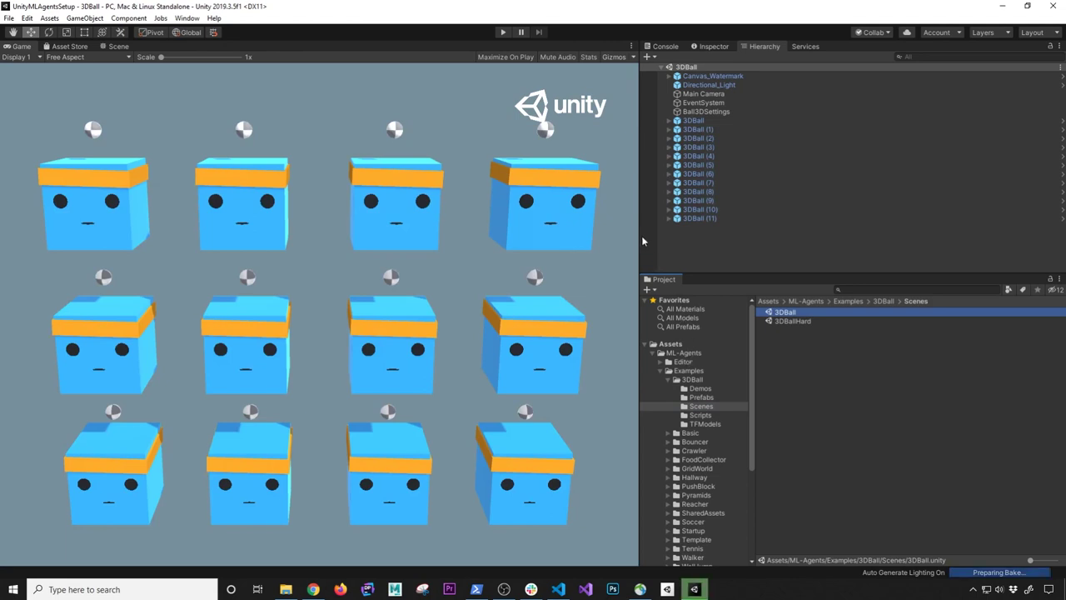
click(715, 231)
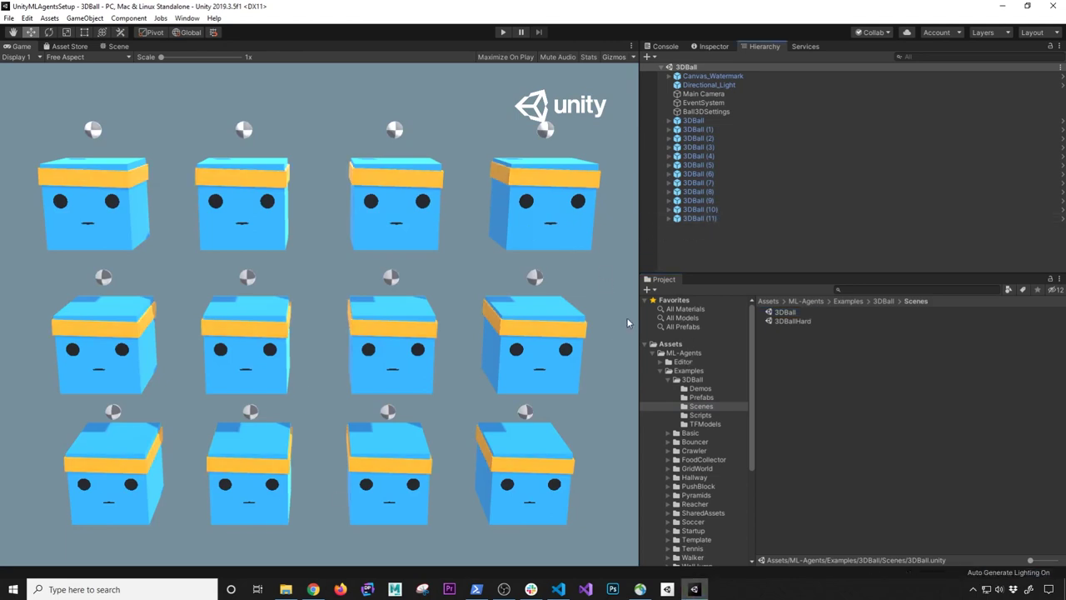
Step: Enlarge the game view, show the 3DBall TFModels folder, and play the scene to watch the agents before stopping it
drag(643, 253, 709, 253)
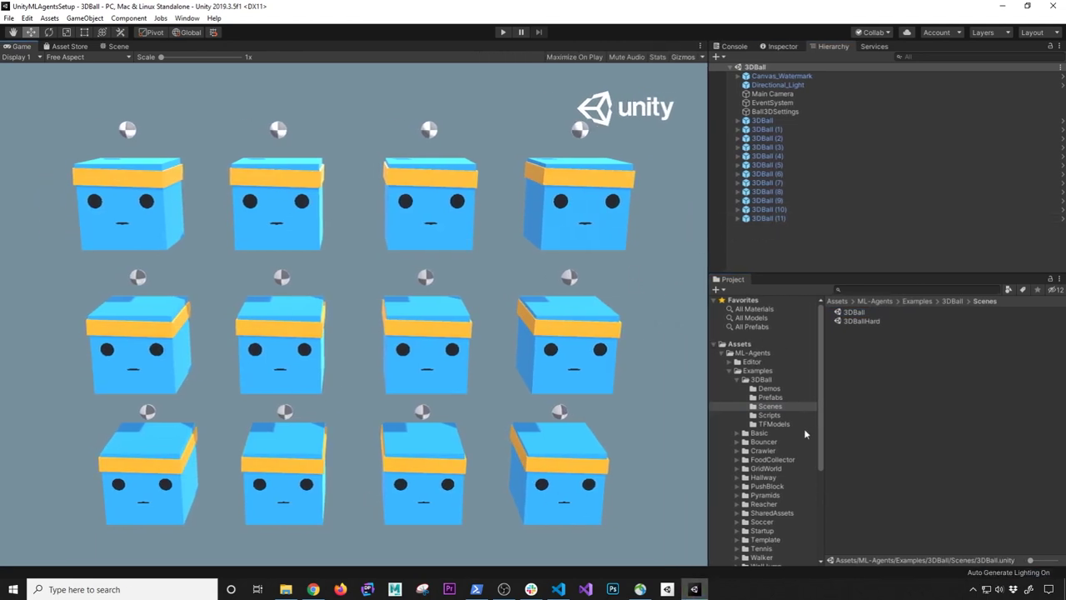
click(775, 424)
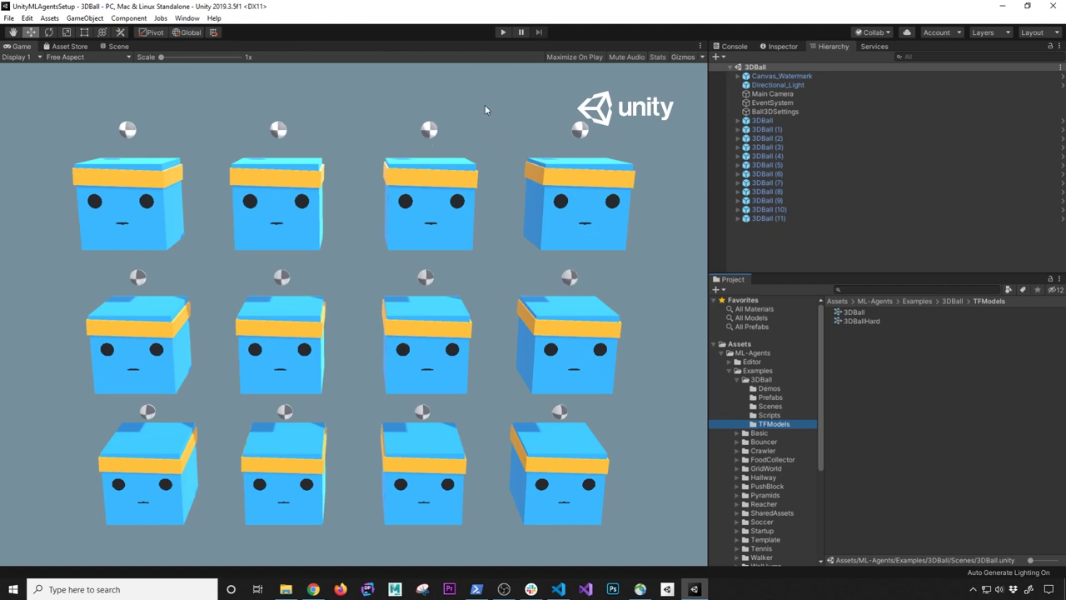
click(503, 34)
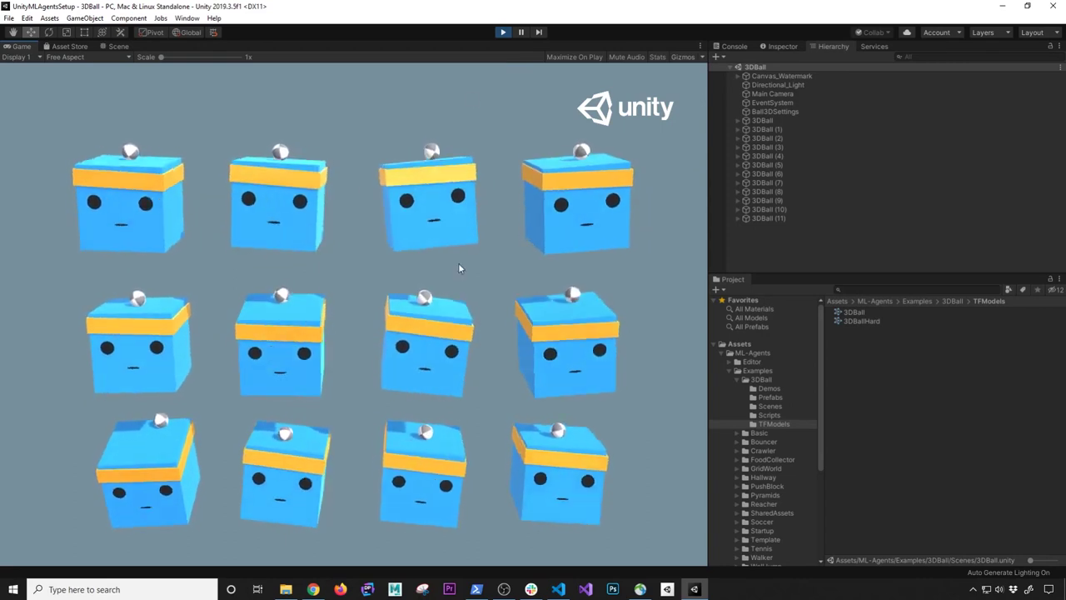
click(501, 31)
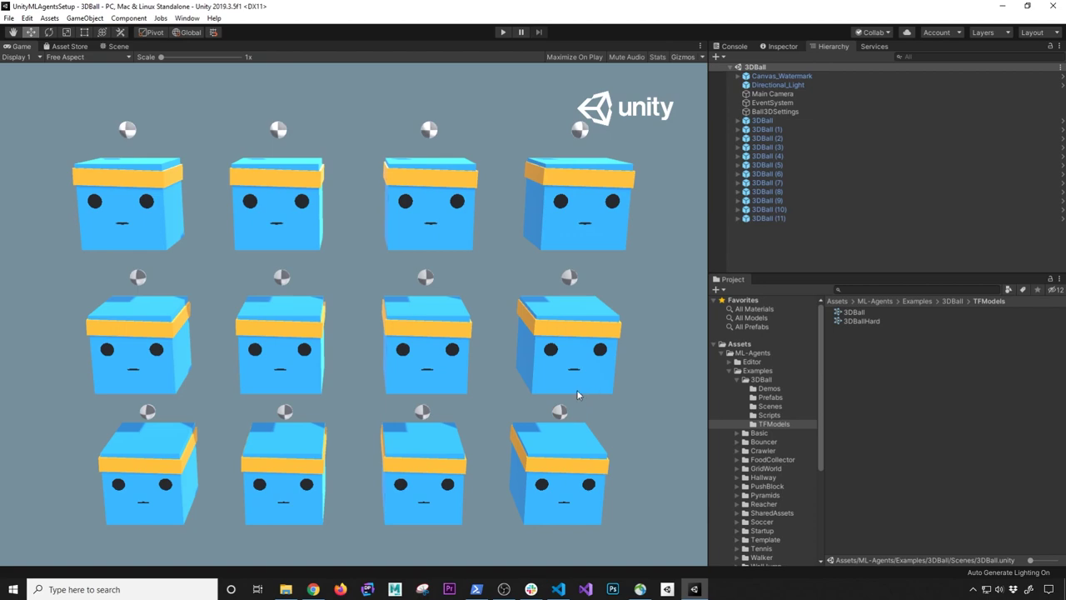
Step: Minimise Unity, add a sixth item reading "Virtual Environment Setup" to README.md and save the file
click(1003, 5)
drag(528, 229, 427, 232)
click(198, 272)
key(Return)
text(6.)
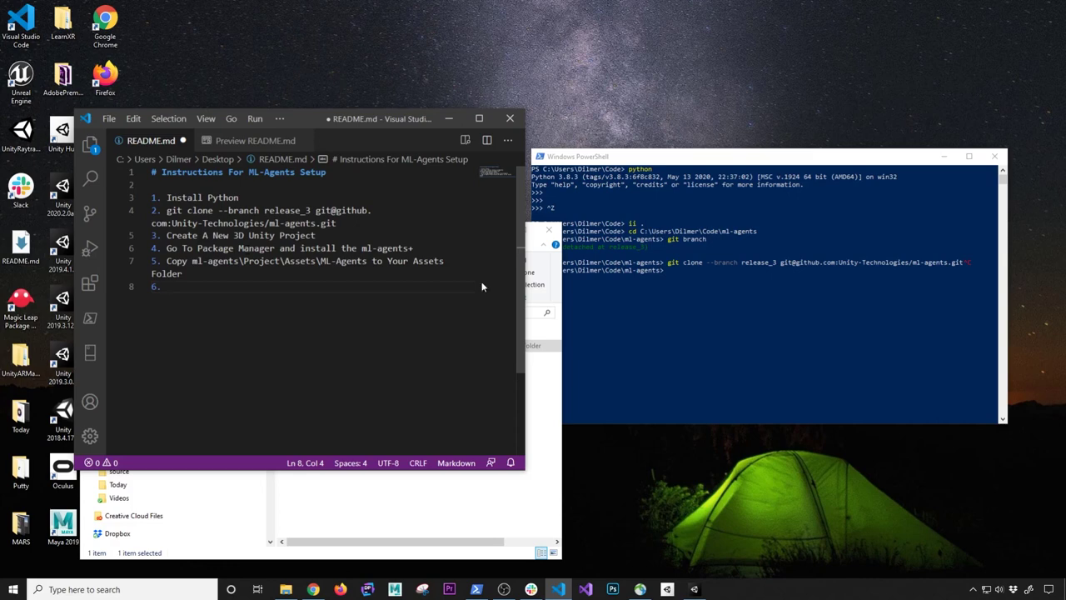
click(705, 304)
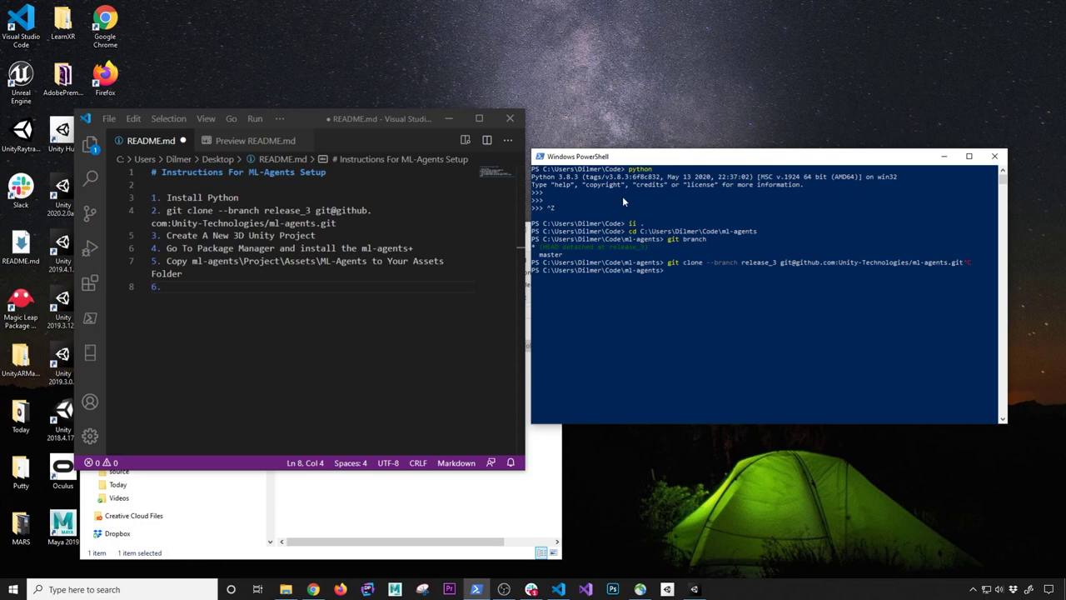
click(326, 260)
click(334, 280)
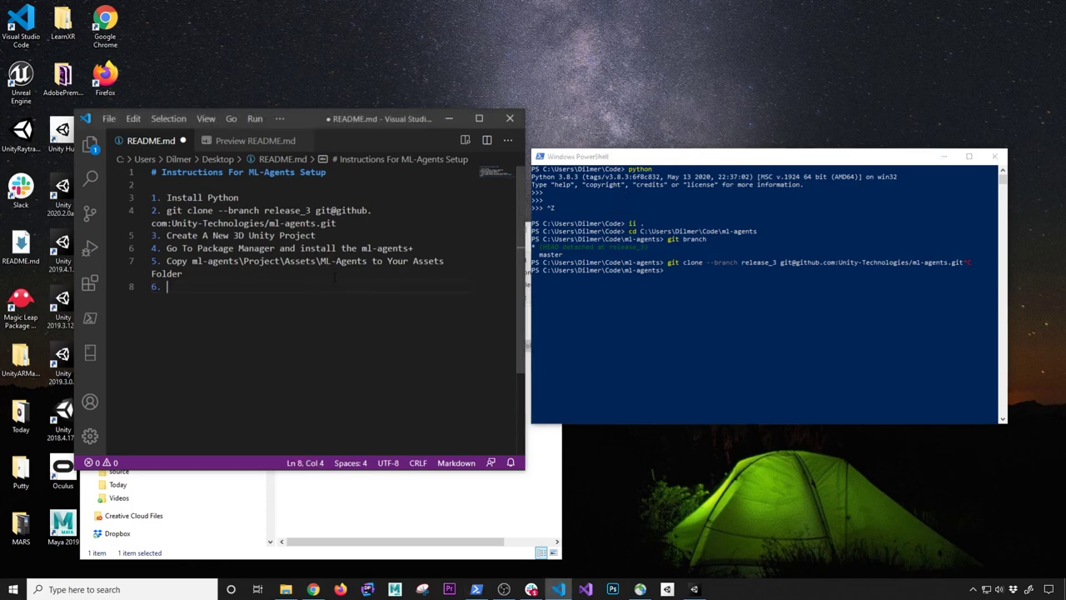
text(Virtual)
text(Environment Setup)
key(ctrl+s)
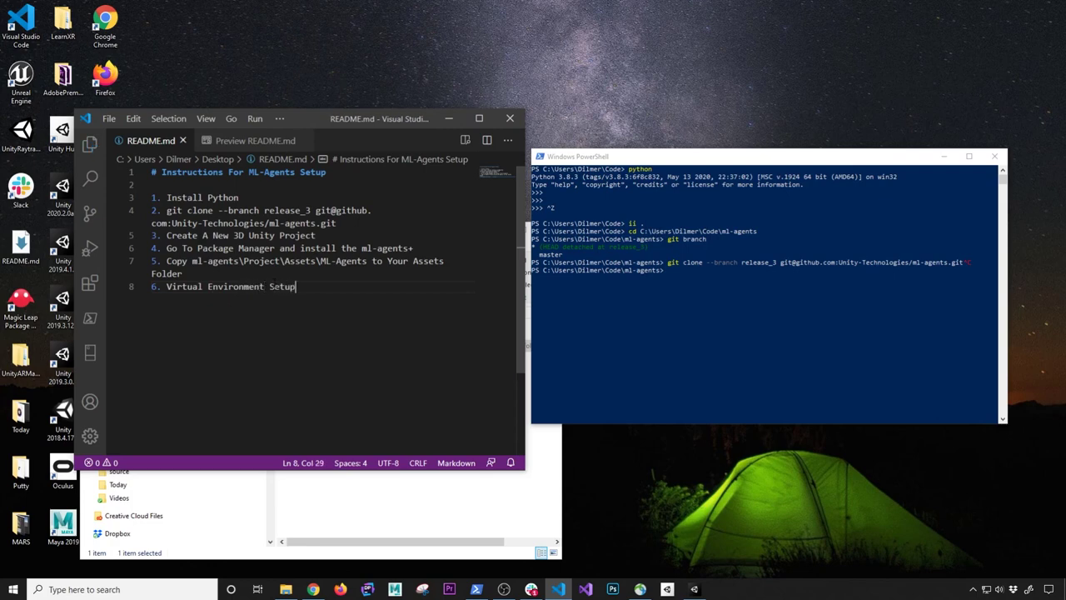
Step: In PowerShell, go up to the Code directory, list it, change into VirtualEnvironments and list its contents
click(657, 299)
click(670, 287)
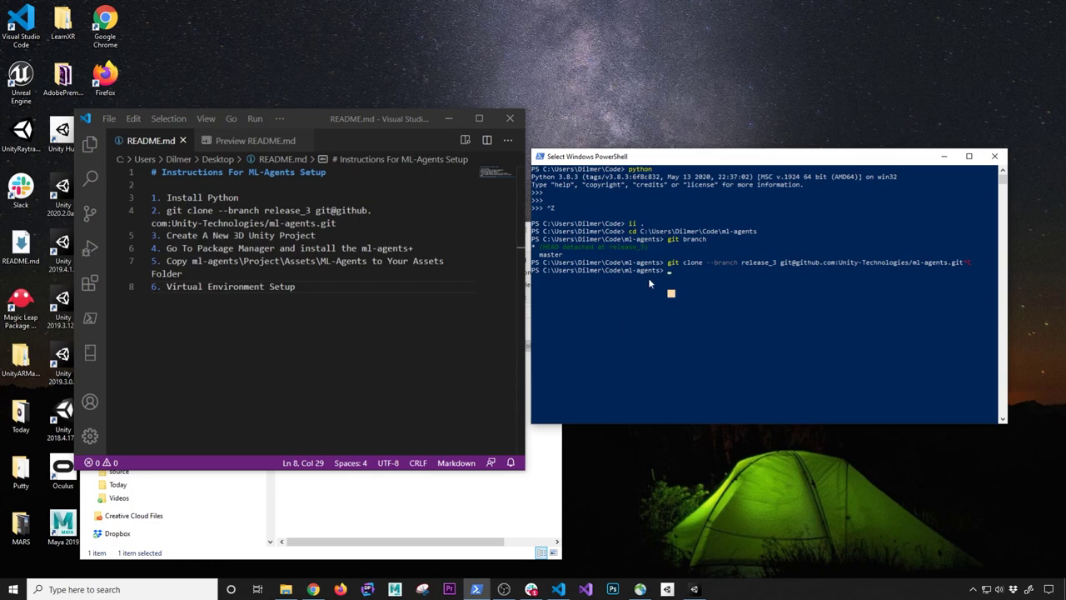
key(Escape)
text(cd ..)
key(Return)
text(ls)
key(Return)
text(cd .\VirtualEnvironments\)
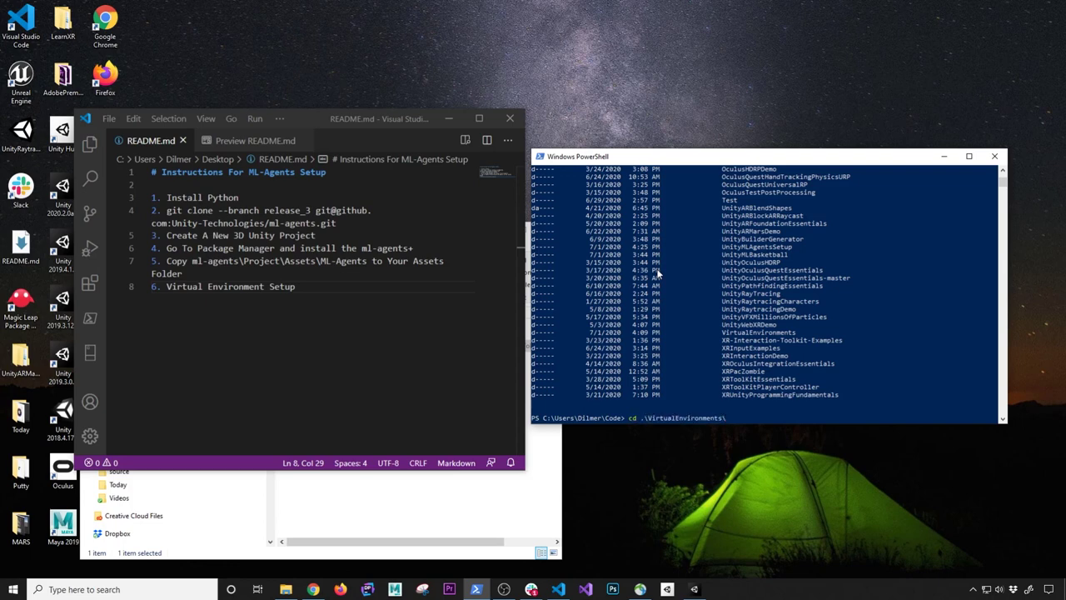
key(Return)
text(ls)
key(Return)
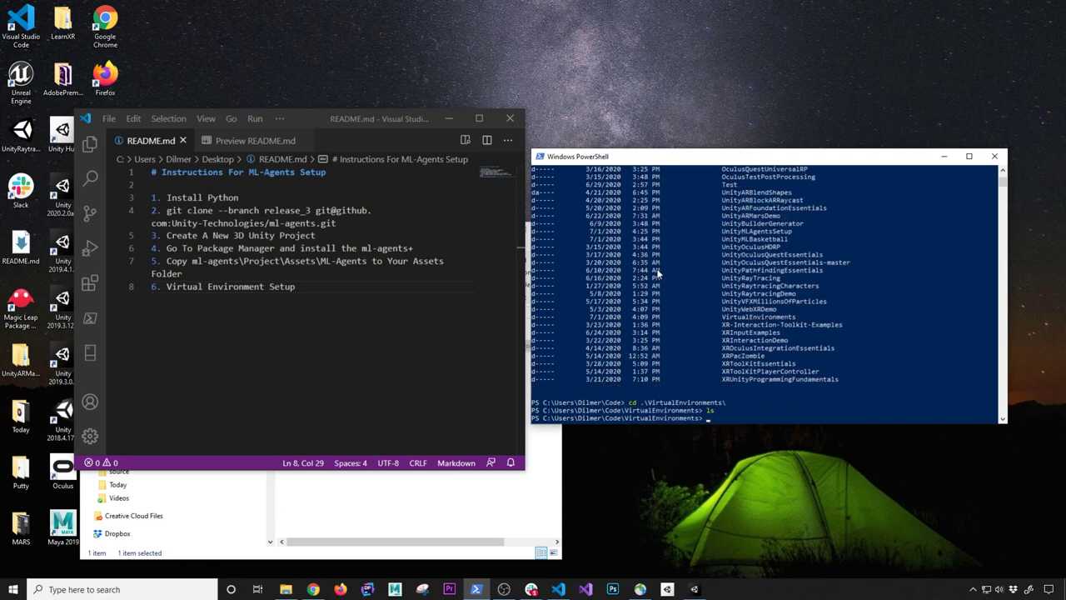
key(Return)
key(Return)
key(Return)
key(Return)
key(Return)
key(Return)
key(Return)
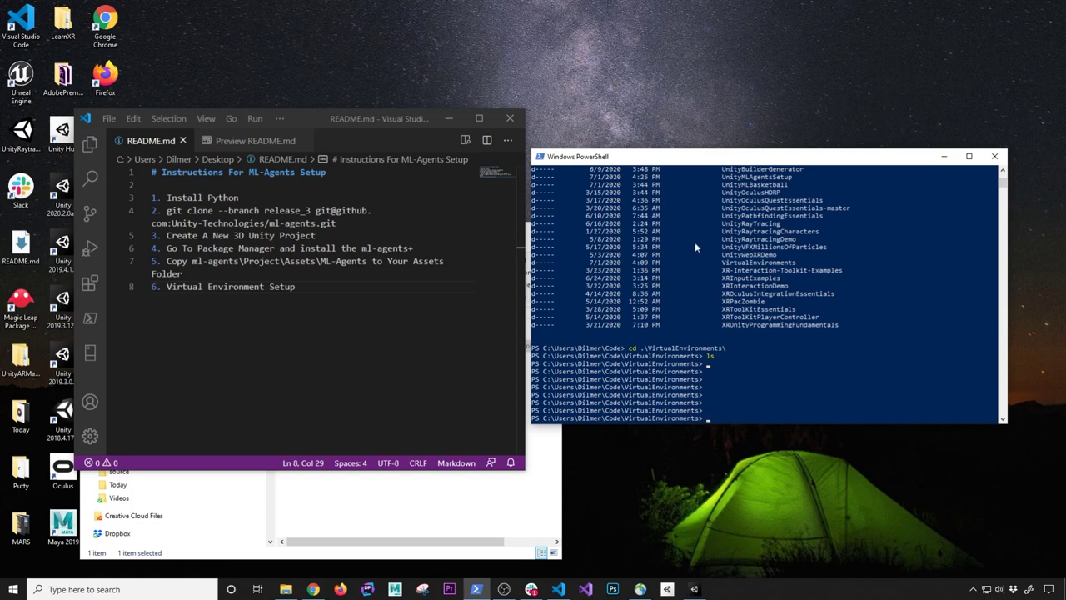
scroll(699, 275, down, 2)
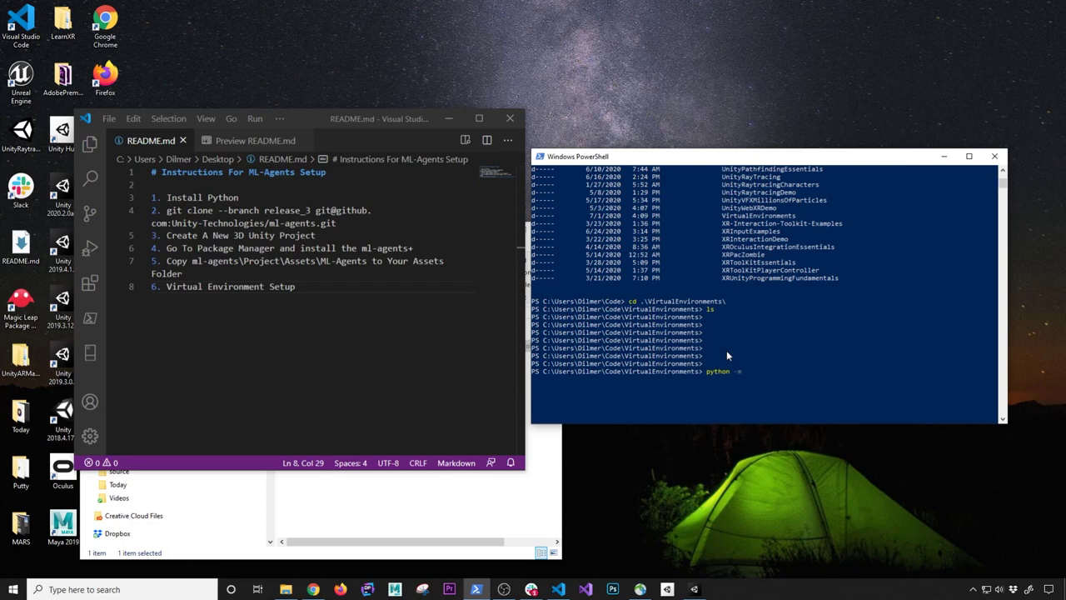
Step: Begin the command "python -m venv", and copy the folder name UnityMLAgentsSetup from the Code folder sorted by date modified in File Explorer
text(env)
click(500, 508)
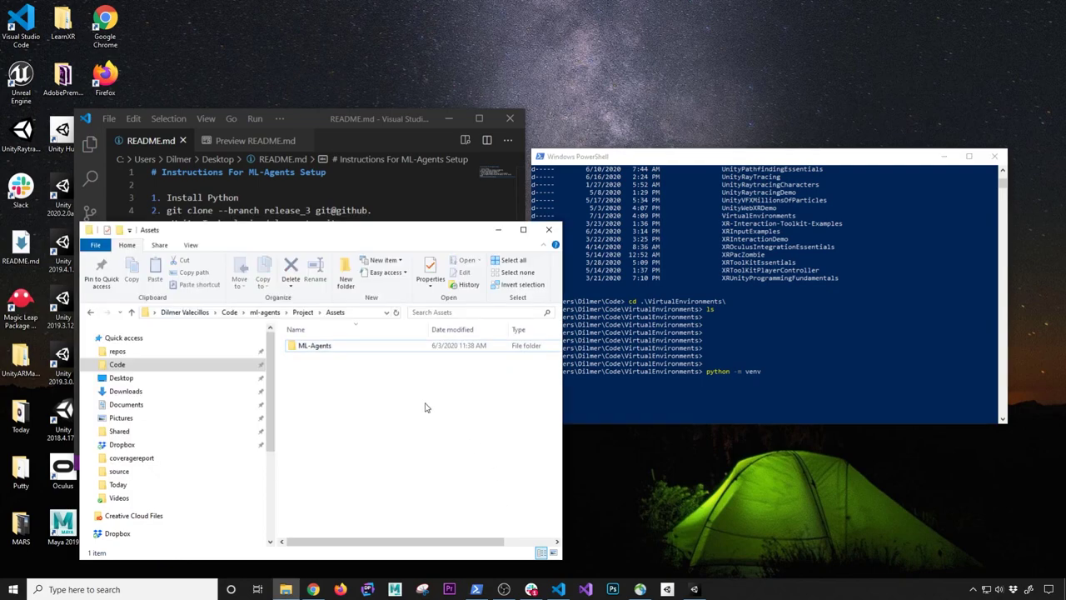
click(230, 313)
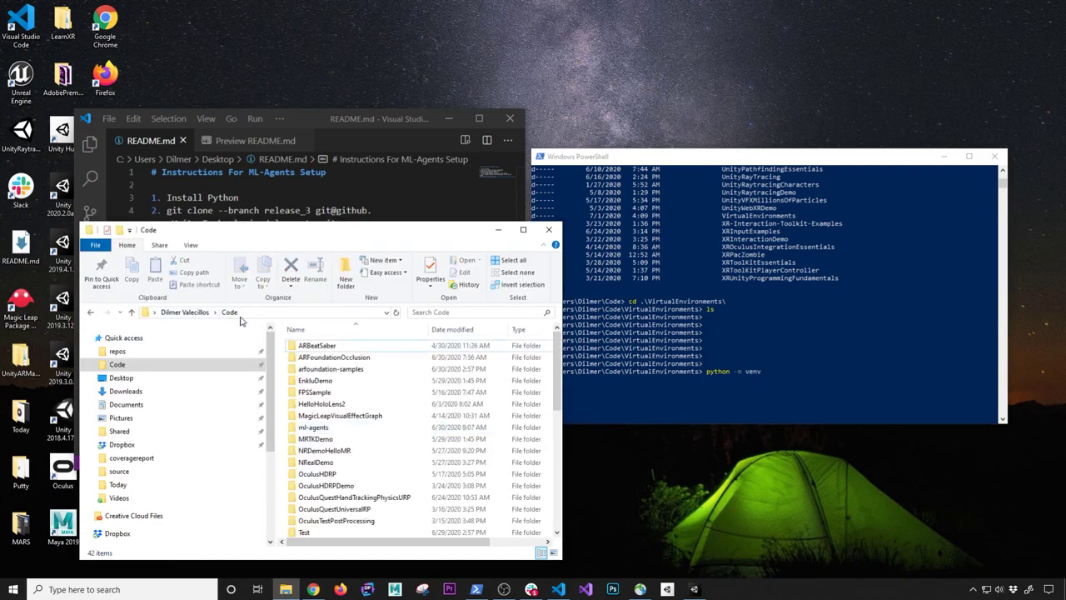
scroll(366, 431, down, 1)
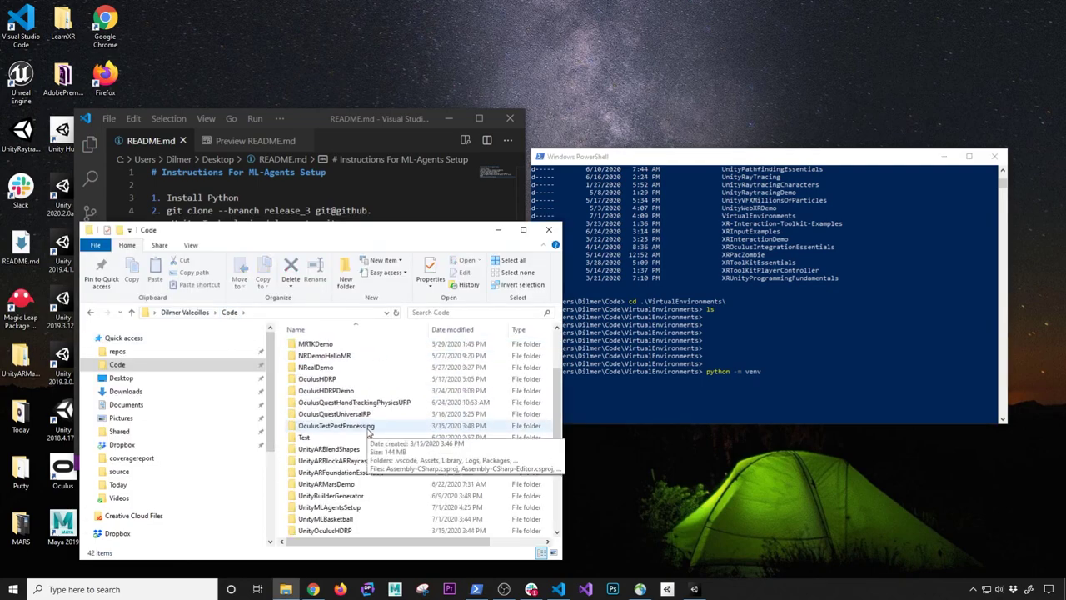
scroll(375, 428, up, 1)
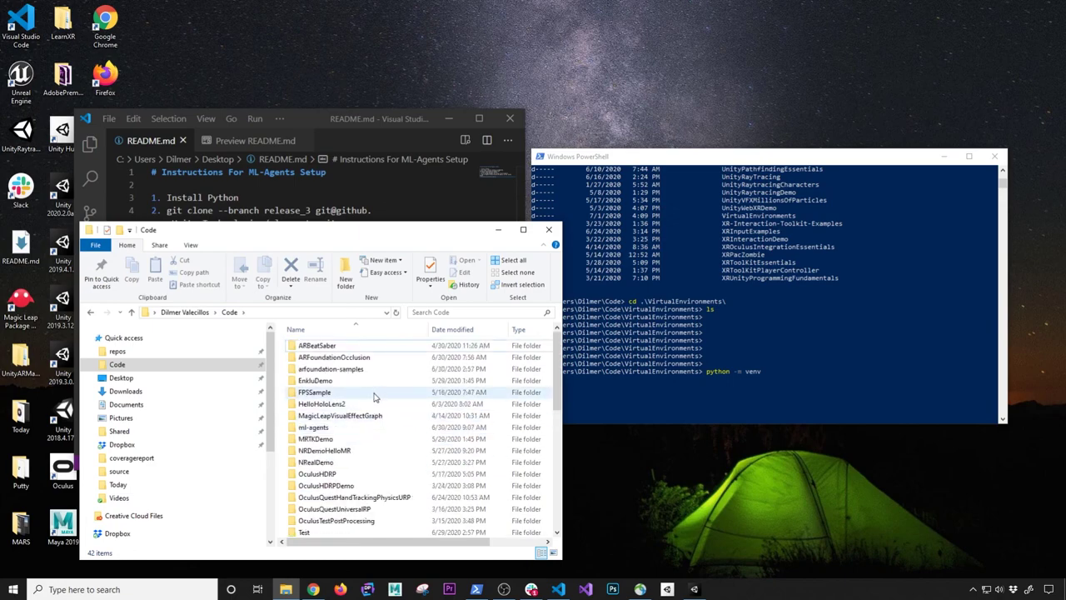
scroll(350, 457, down, 5)
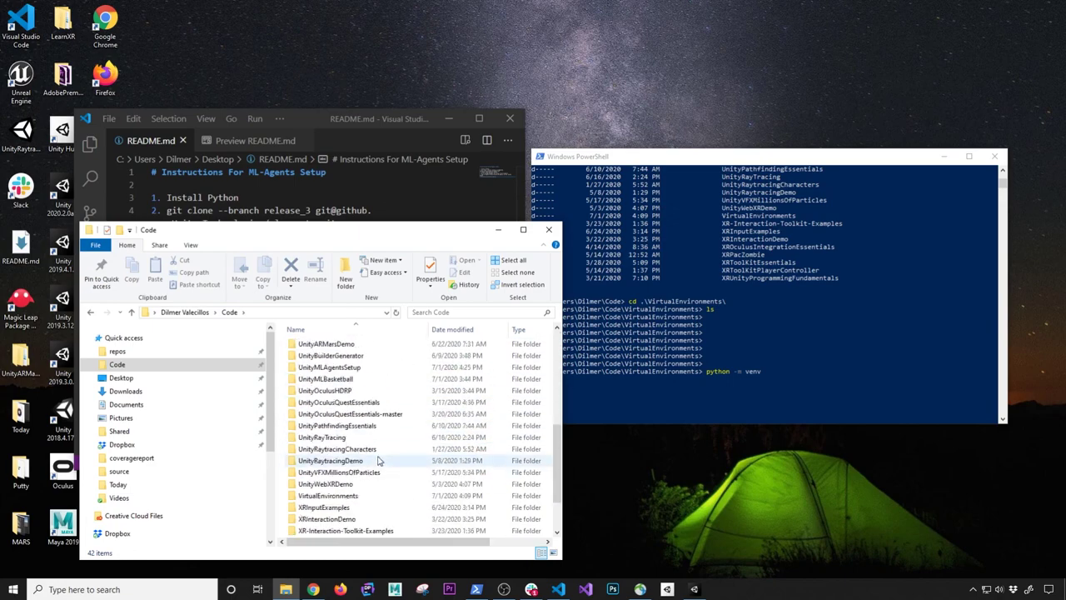
click(452, 329)
click(349, 346)
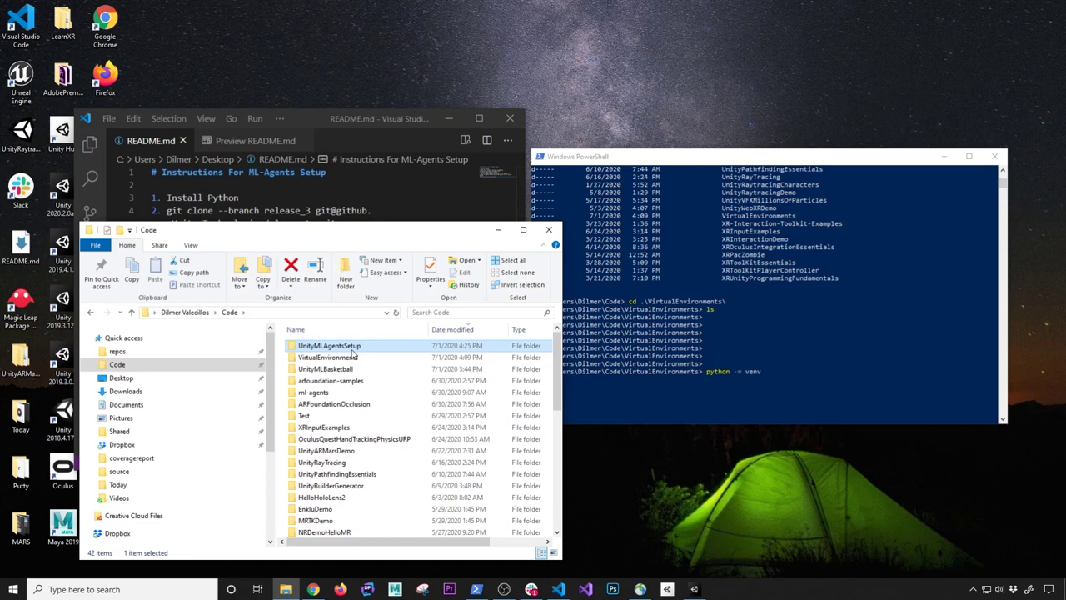
click(352, 350)
key(ctrl+c)
Step: Complete the command as "python -m venv UnityMLAgentsSetupEnv" in PowerShell and run it to create the virtual environment
click(703, 338)
right_click(722, 340)
text(Env)
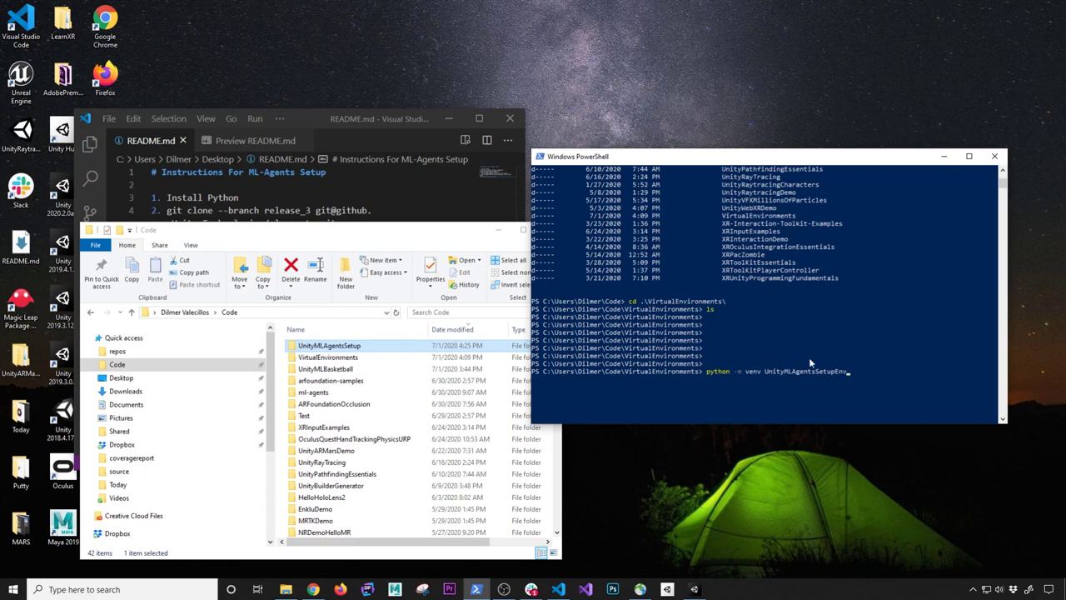
click(860, 378)
key(Escape)
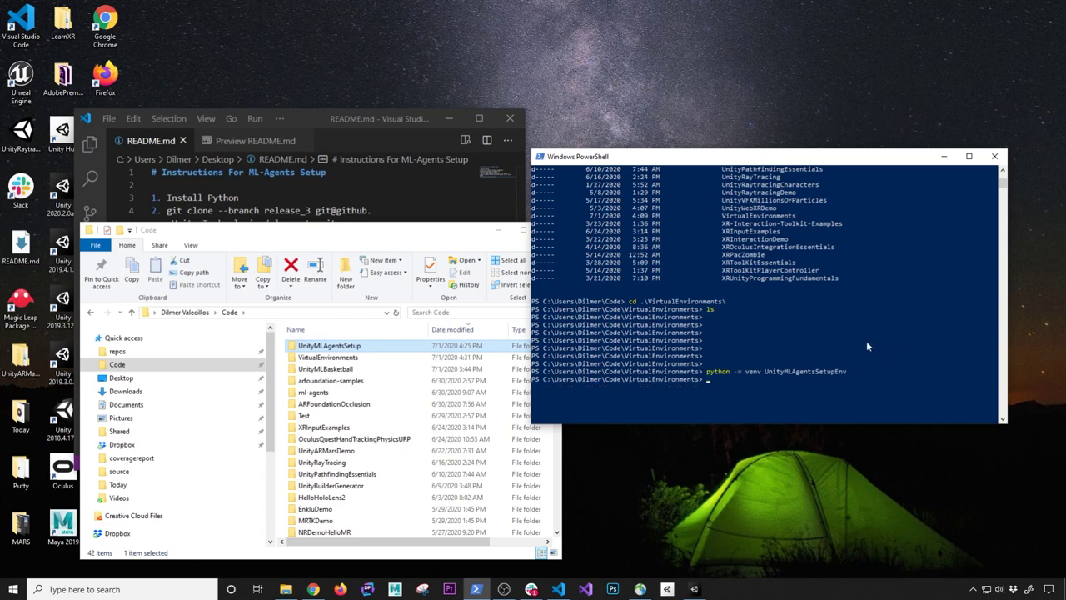
Step: List the VirtualEnvironments folder, change into UnityMLAgentsSetupEnv and list its contents
text(ls)
key(Return)
text(cd .\UnityMLAgentsSetupEnv\)
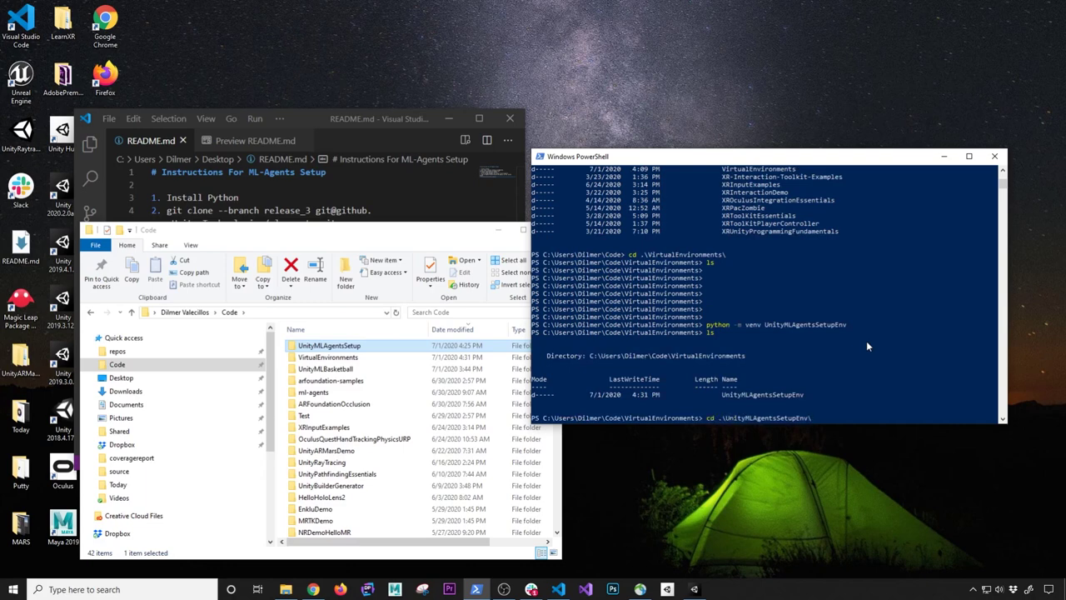
key(Return)
text(ls)
key(Return)
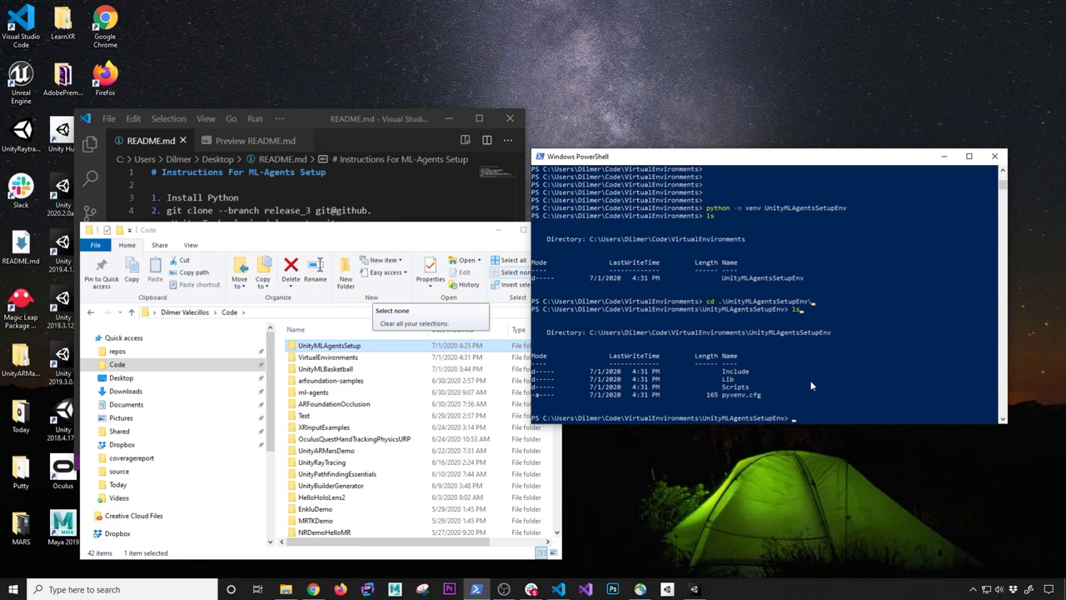
Step: Go back up to the VirtualEnvironments folder and list its contents
text(cd ..)
key(Return)
text(ls)
key(Return)
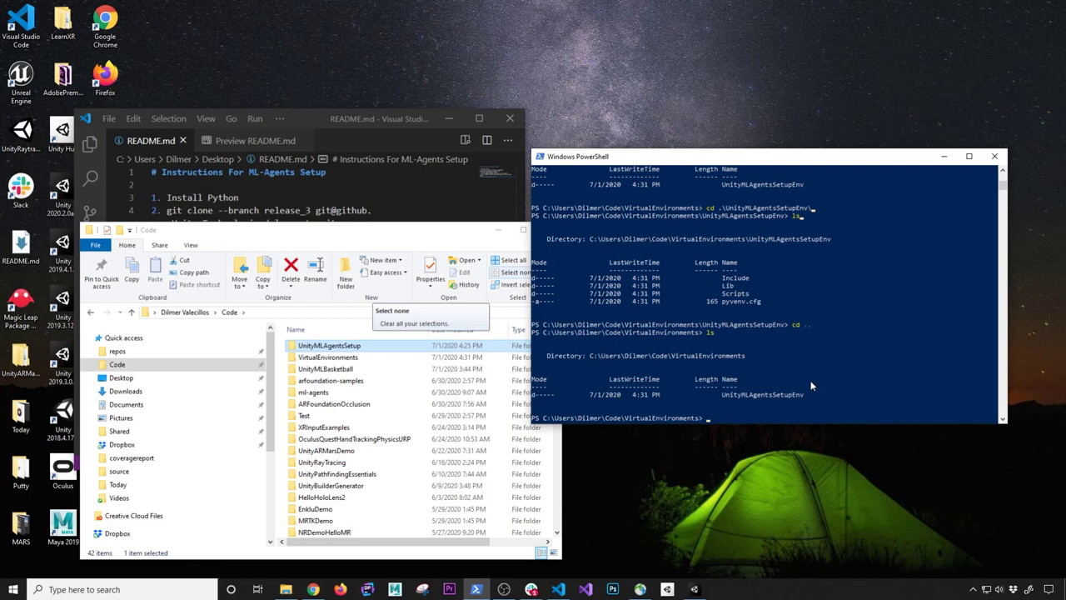
Step: Enter the activation script path .\UnityMLAgentsSetupEnv\Scripts\activate.bat at the prompt without running it
text(.\U)
key(Tab)
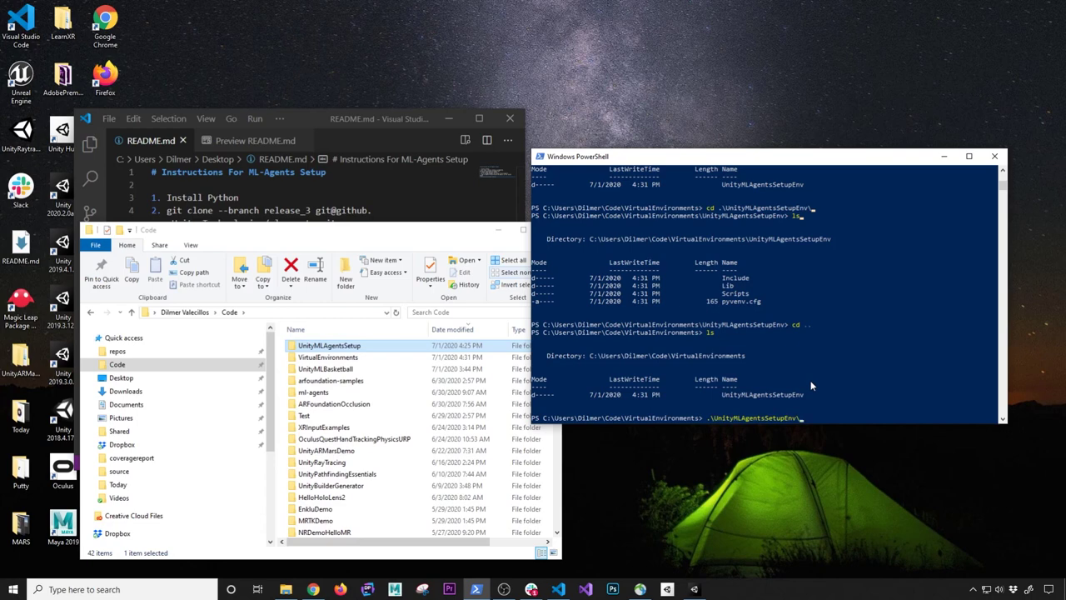
text(S)
key(Tab)
text(a)
key(Tab)
key(Tab)
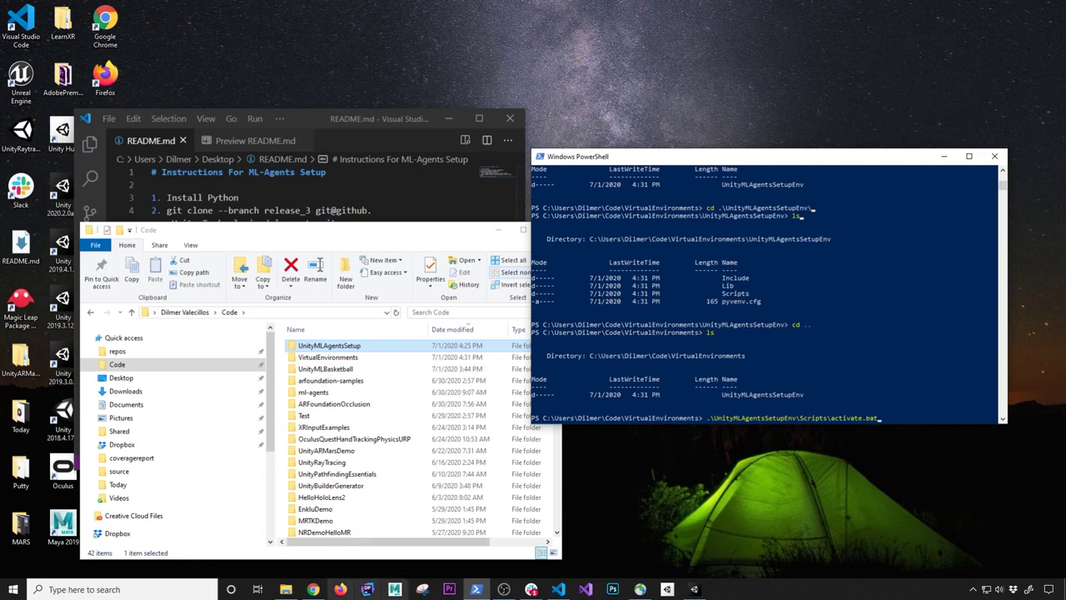
click(208, 588)
text(cmd)
key(Return)
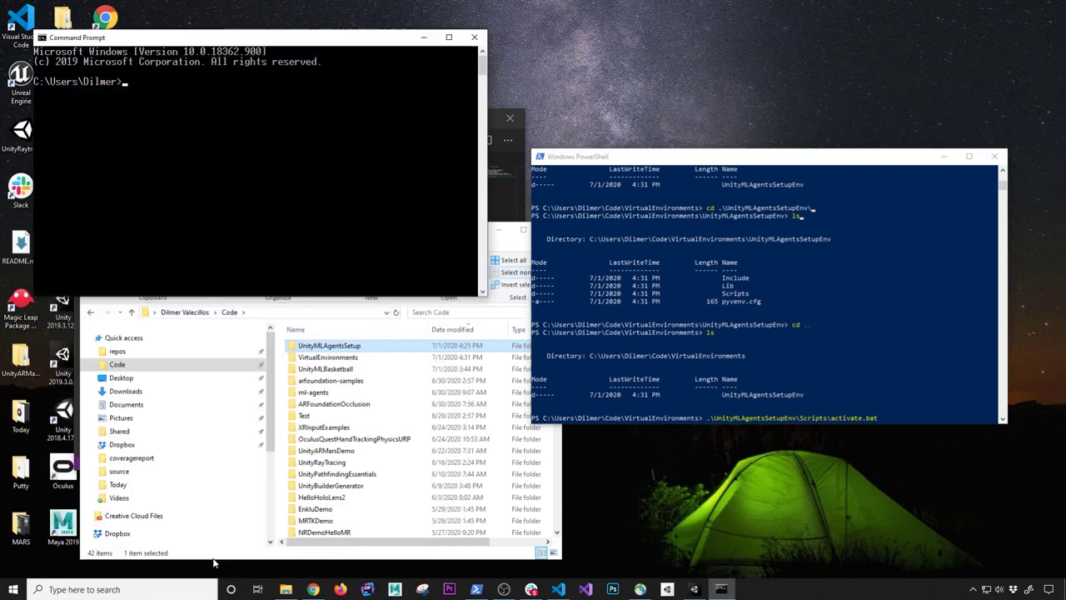
click(476, 37)
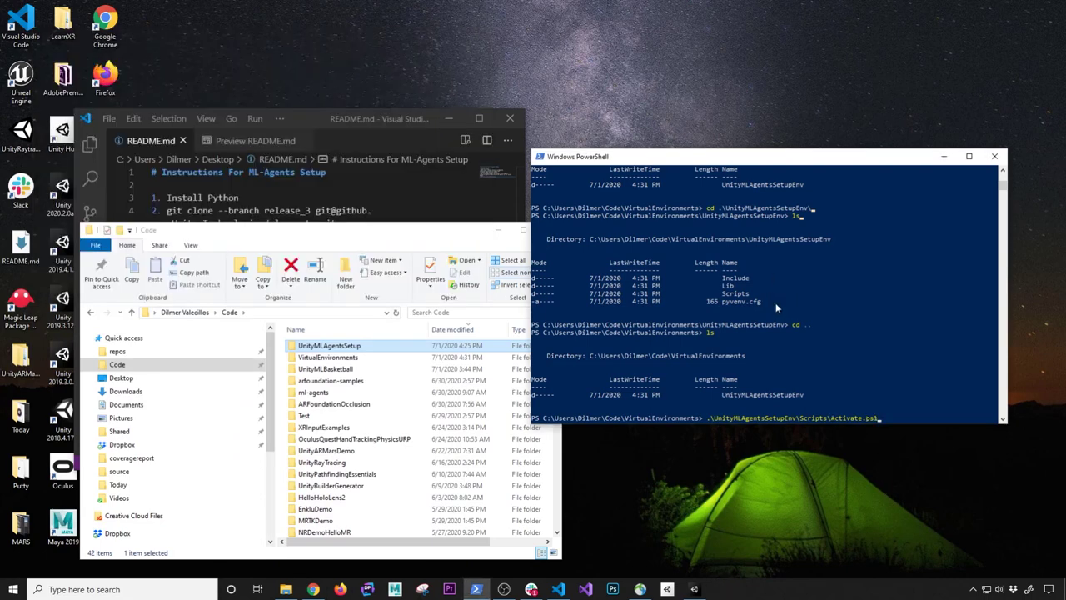
Step: Run .\UnityMLAgentsSetupEnv\Scripts\Activate.ps1 instead of the .bat script to activate the virtual environment in PowerShell
key(ctrl+z)
text(.bat)
key(Return)
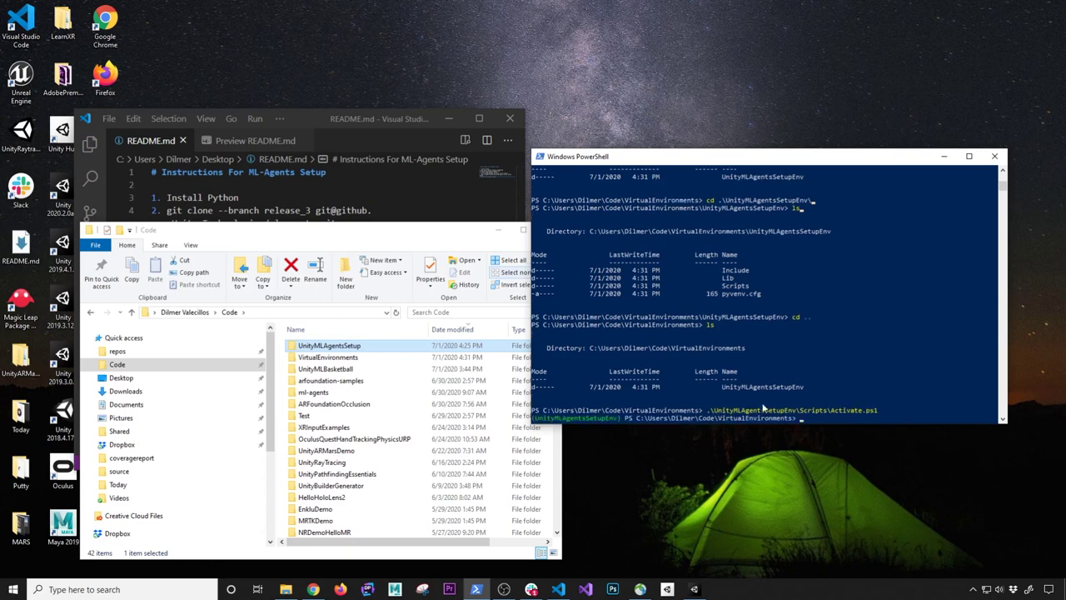
Step: Highlight the environment name at the start of the PowerShell prompt and clear the selection
click(620, 421)
drag(619, 421, 534, 424)
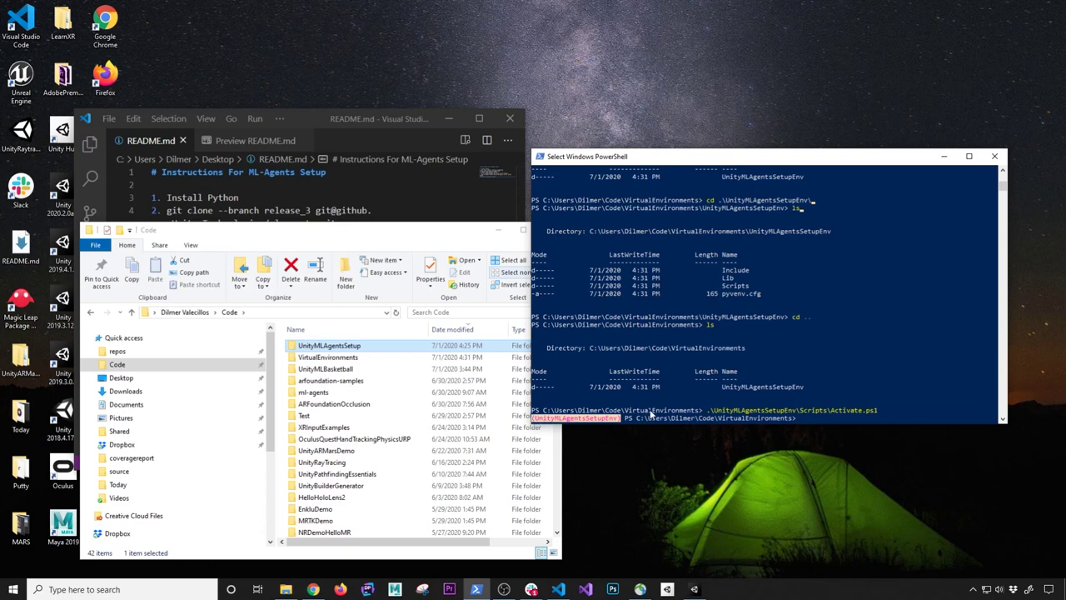
click(649, 410)
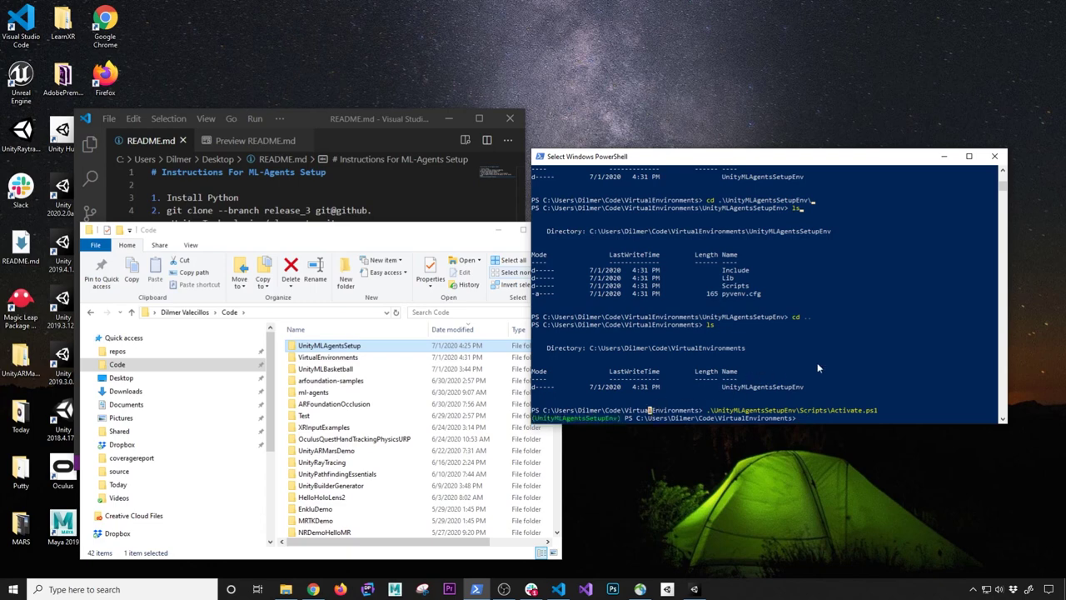
key(Escape)
Step: Install the mlagents package in the active virtual environment with "pip install mlagents"
text(pip install mlagents)
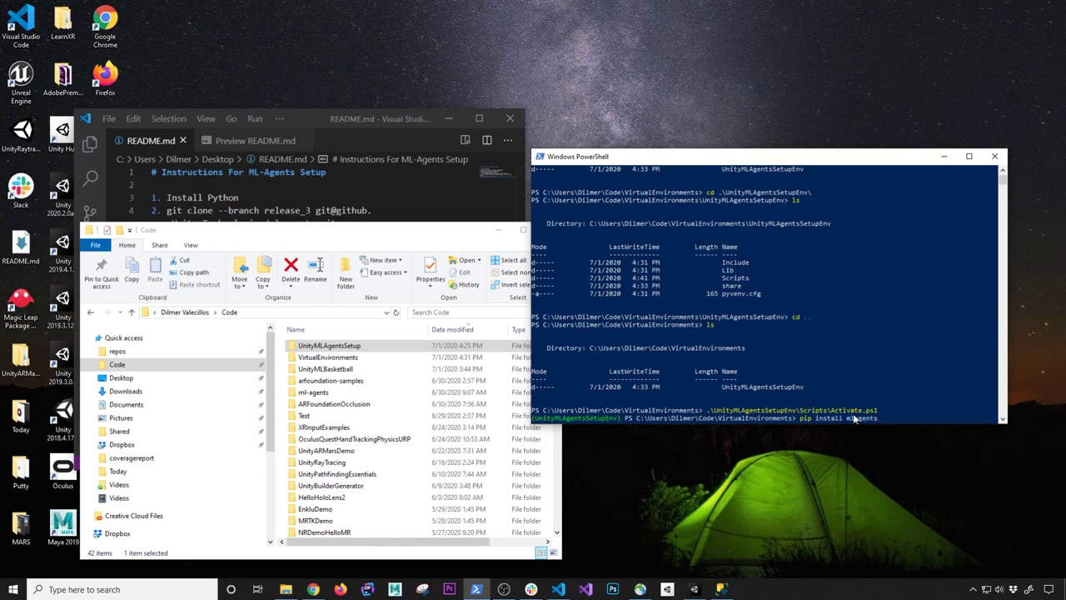
key(Return)
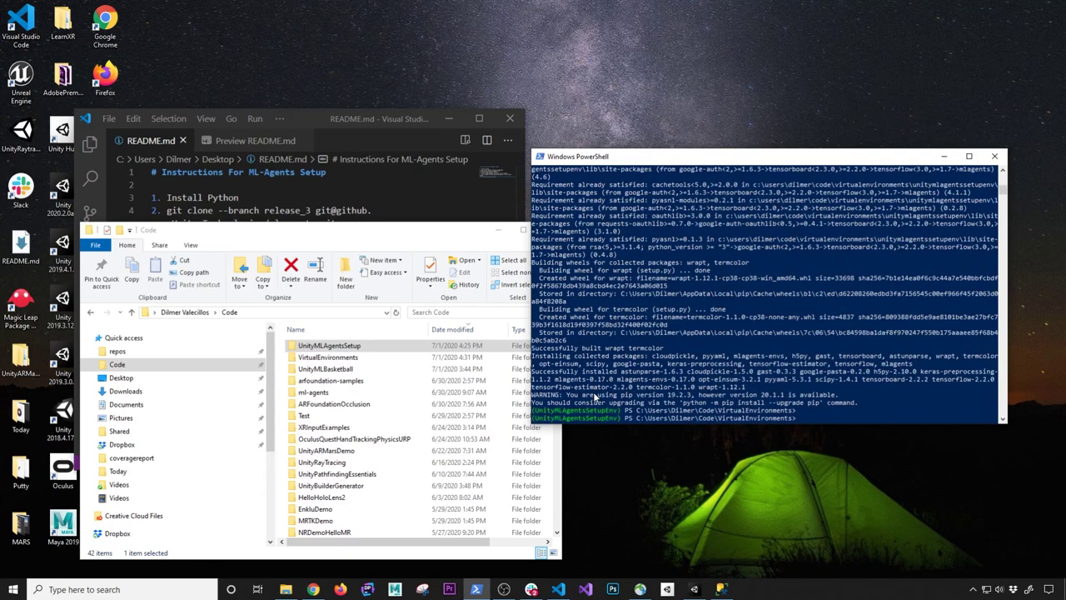
Step: Run mlagents-learn without arguments to check the installation, and interrupt it
text(mlagents-learn)
key(Return)
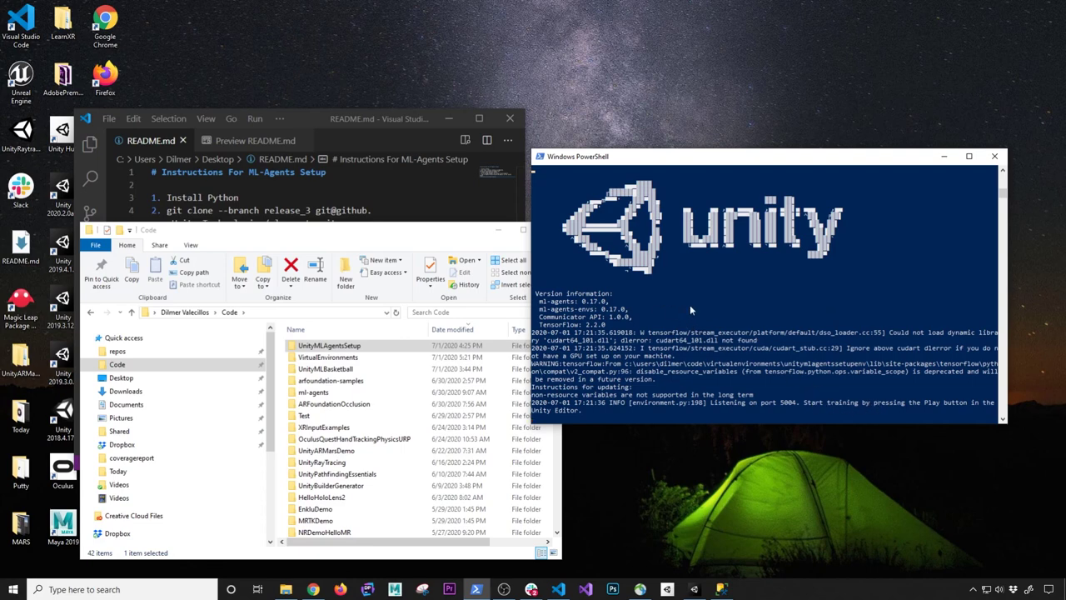
key(ctrl+c)
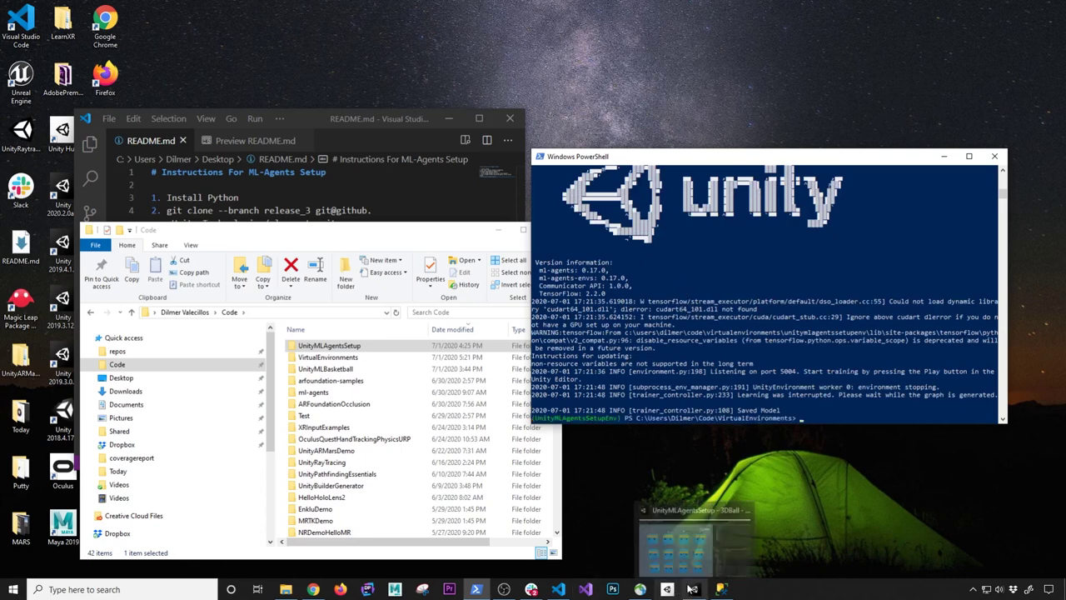
Step: Switch to Unity and play the 3DBall scene to watch the agents with the existing model before stopping it
click(693, 589)
click(504, 32)
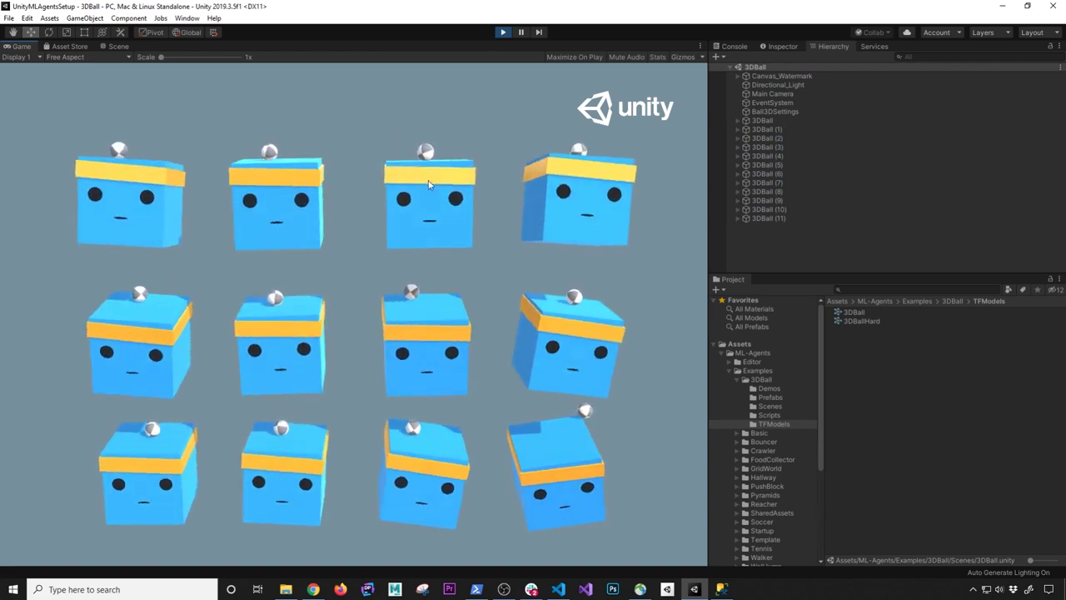
click(499, 32)
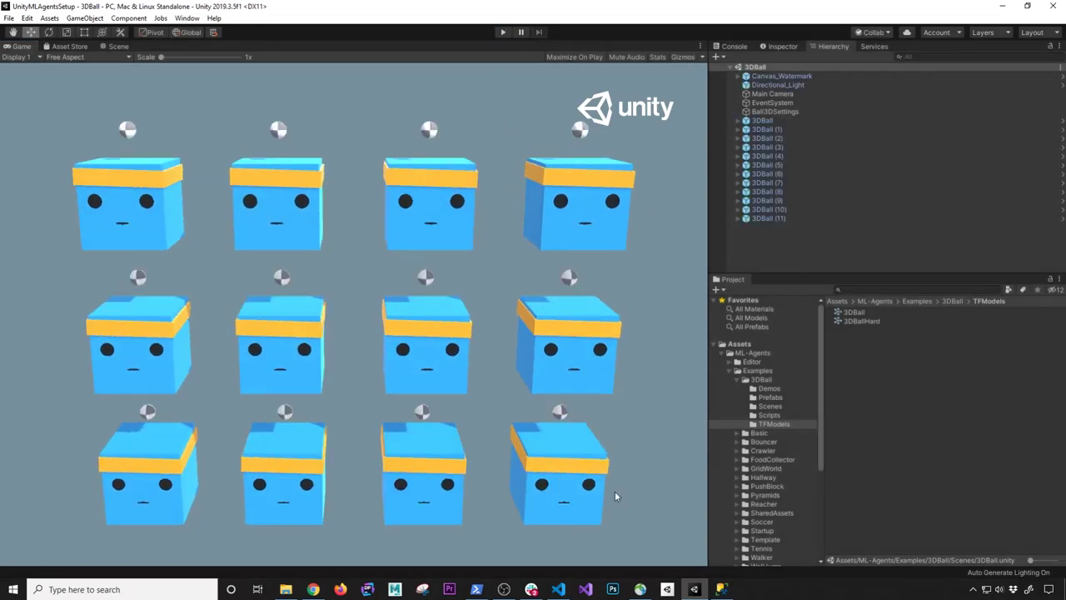
Step: Return to PowerShell, go up to the Code folder and change into ml-agents
click(476, 588)
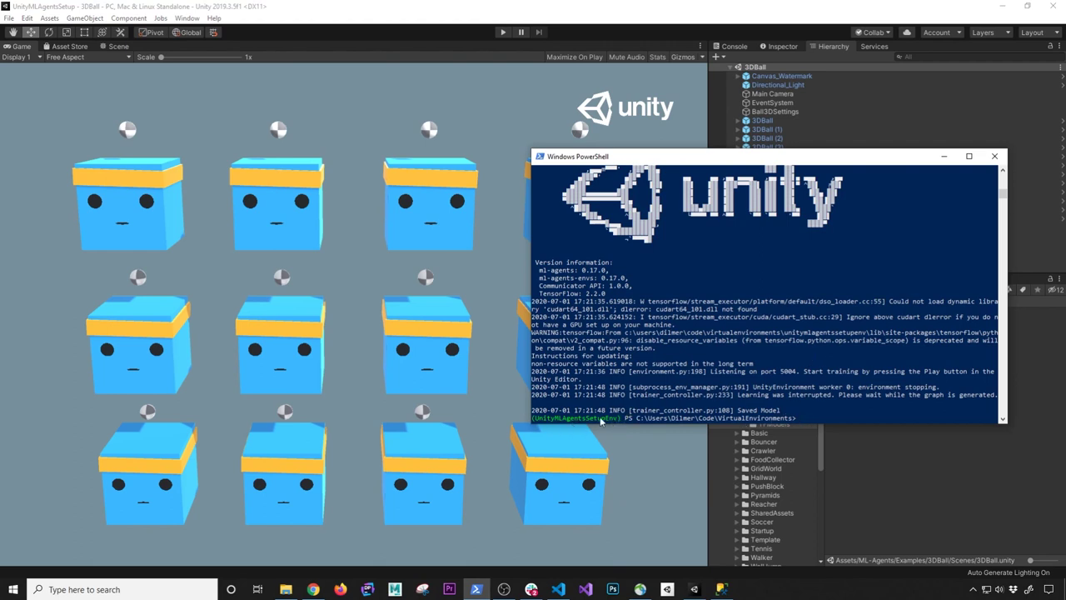
text(cd ..)
key(Return)
text(cd .\m)
key(Tab)
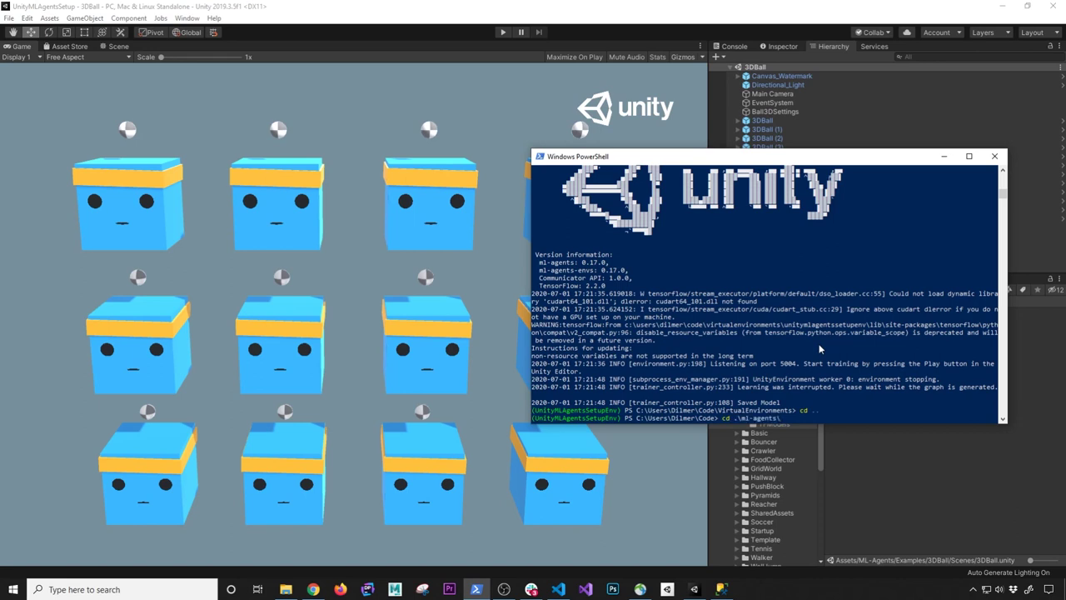
key(Return)
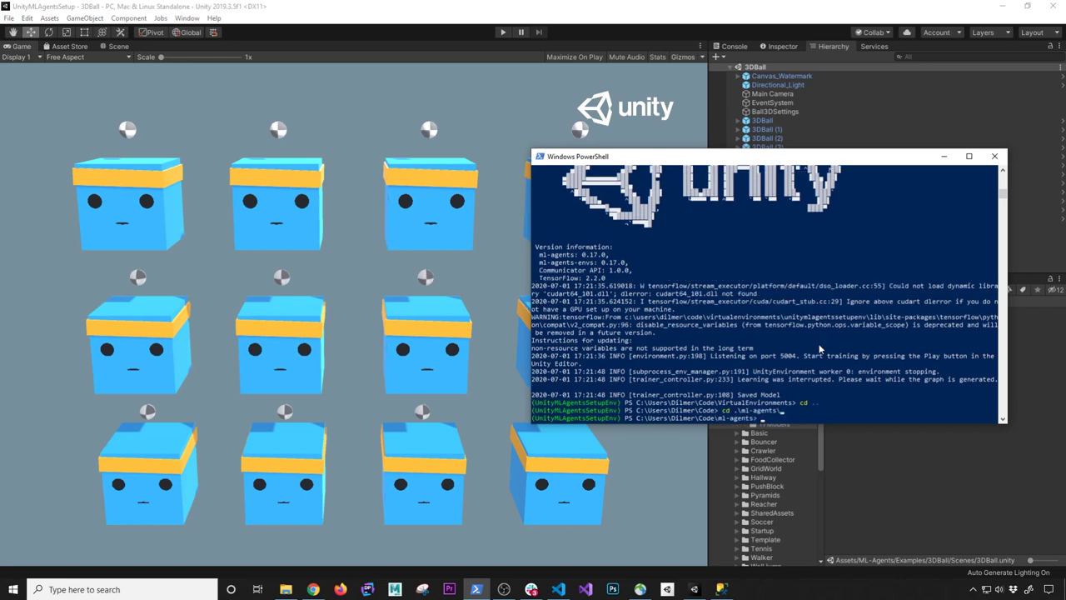
Step: Run "mlagents-learn .\config\ppo\3DBall.yaml --run-id=firstballtraining" and play the 3DBall scene in Unity to start training
text(mlagents-learn .\config\ppo\3DBall.yaml)
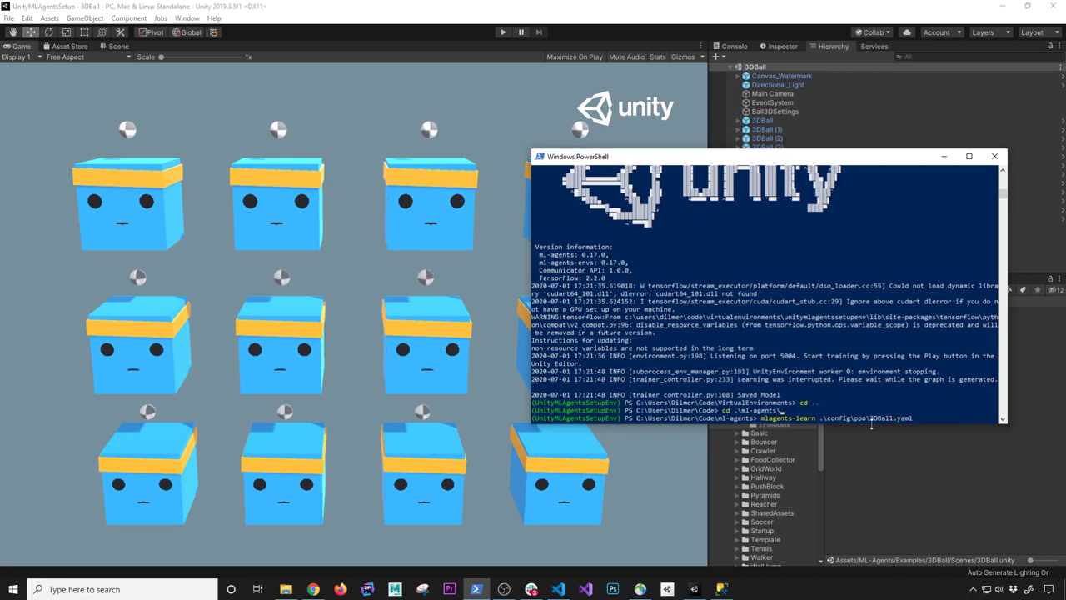
text(--run-id=firstballtrain)
key(BackSpace)
key(BackSpace)
key(BackSpace)
key(BackSpace)
key(BackSpace)
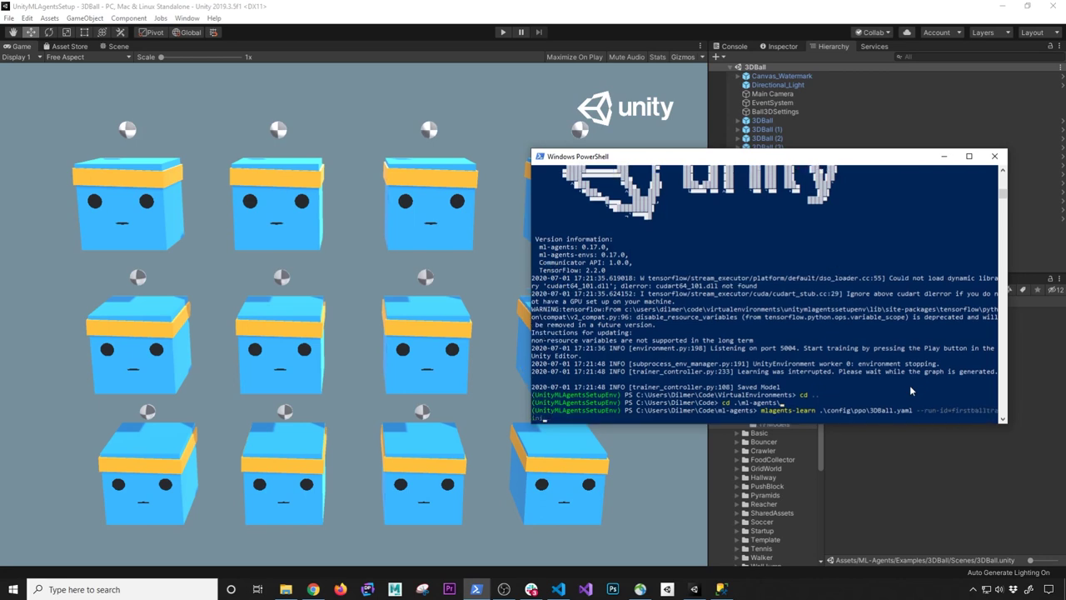
text(training)
key(Return)
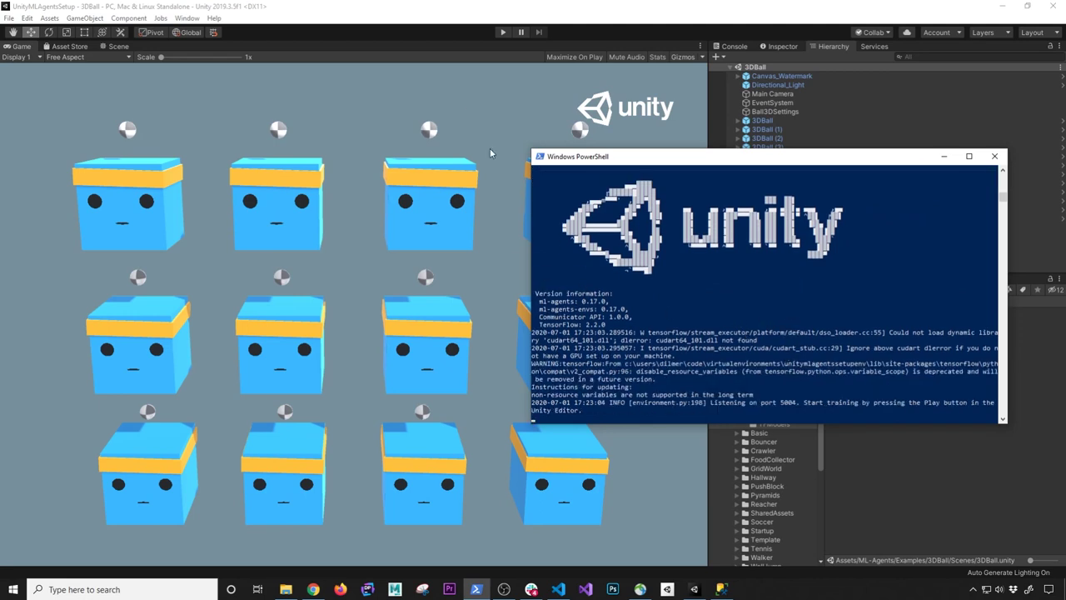
click(405, 33)
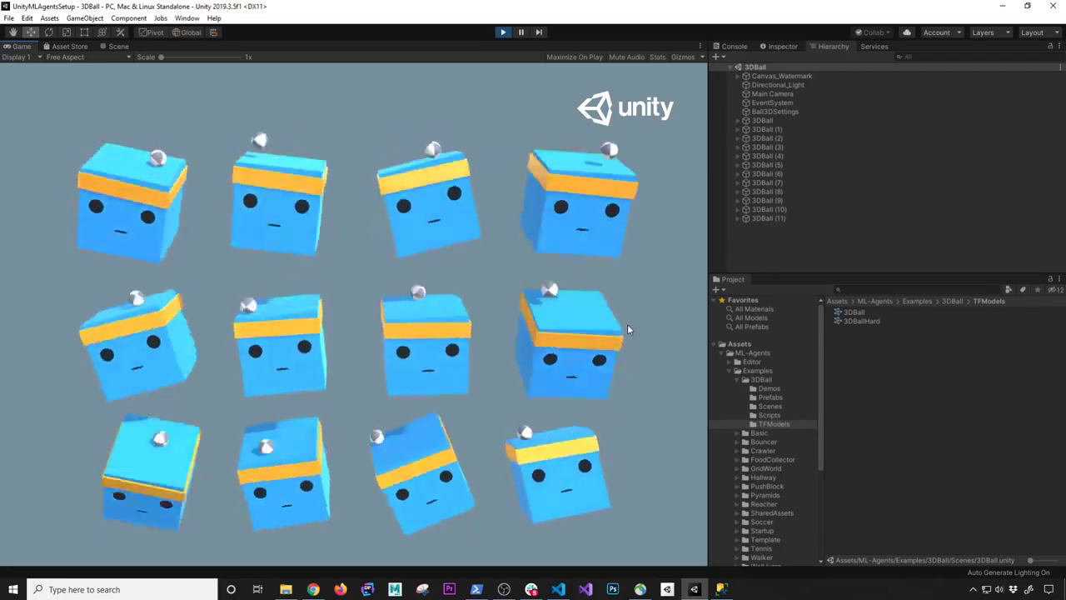
Step: Bring up the PowerShell window, make it taller and place it beside the game view to follow the training output
click(478, 590)
drag(779, 153, 786, 58)
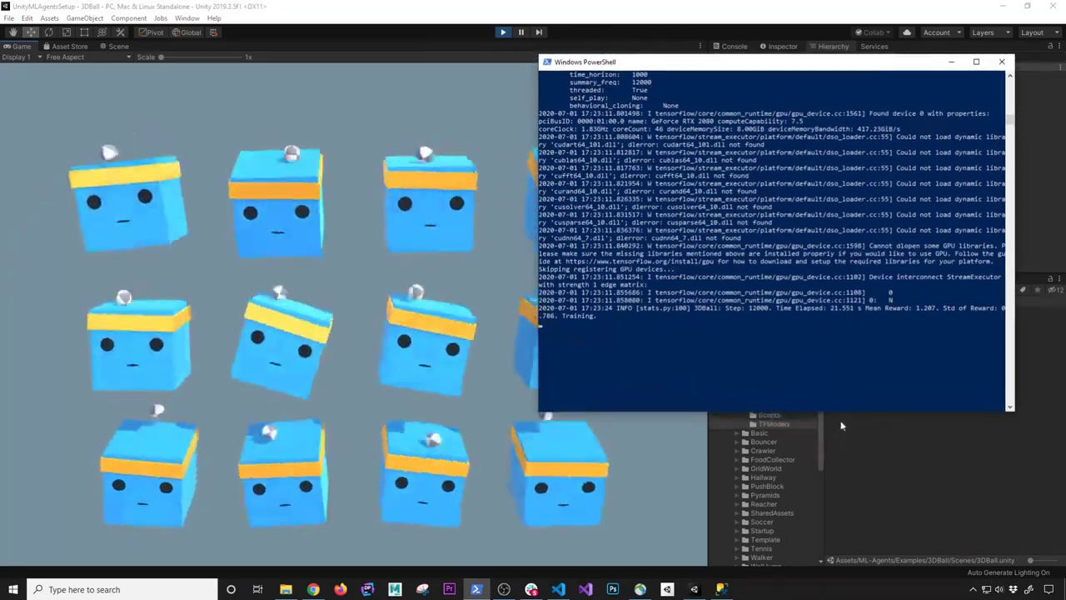
drag(843, 414, 840, 507)
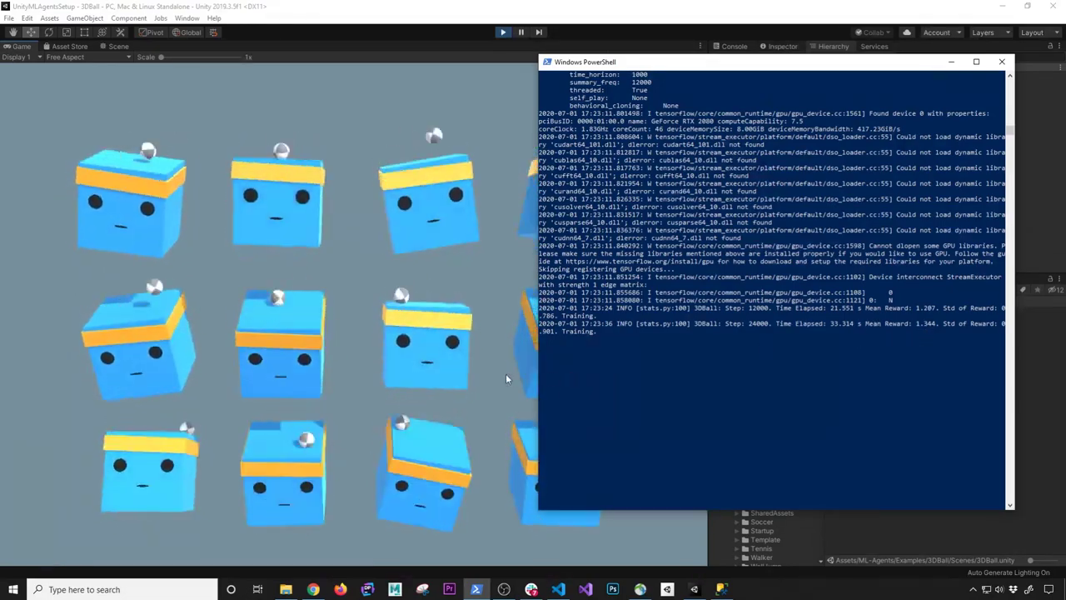
drag(699, 64, 619, 59)
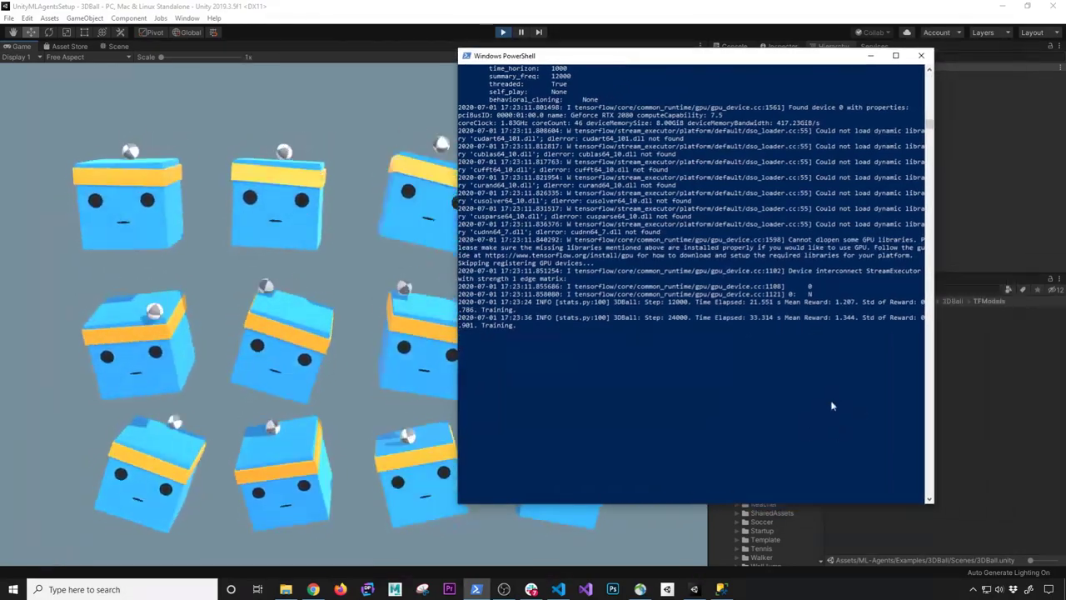
key(super+Right)
key(Return)
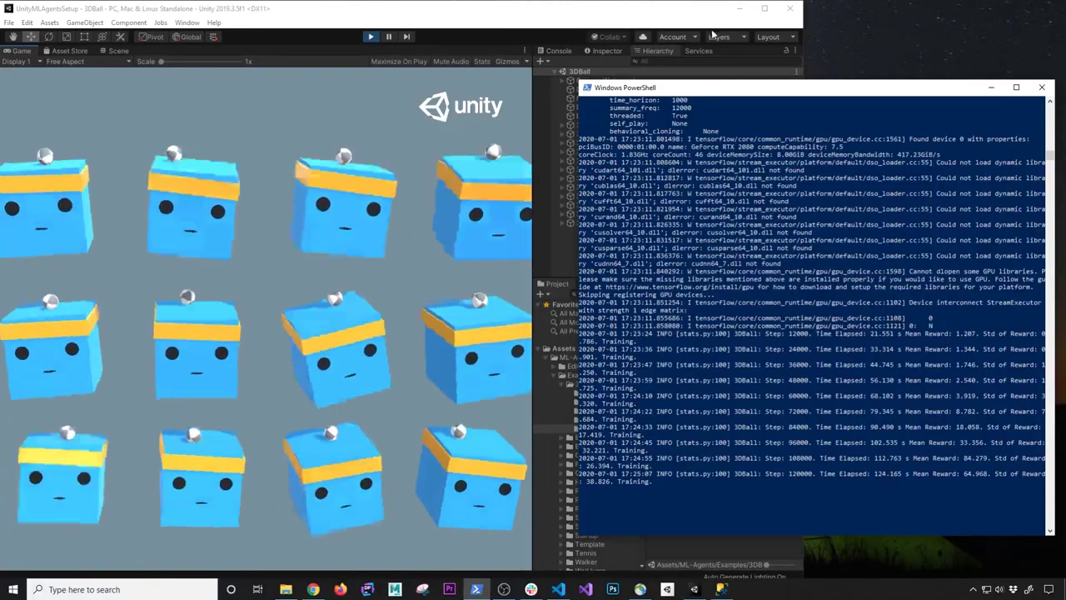
Step: Maximise the Unity editor and stop the 3DBall scene to end the training
key(alt+Tab)
key(super+Up)
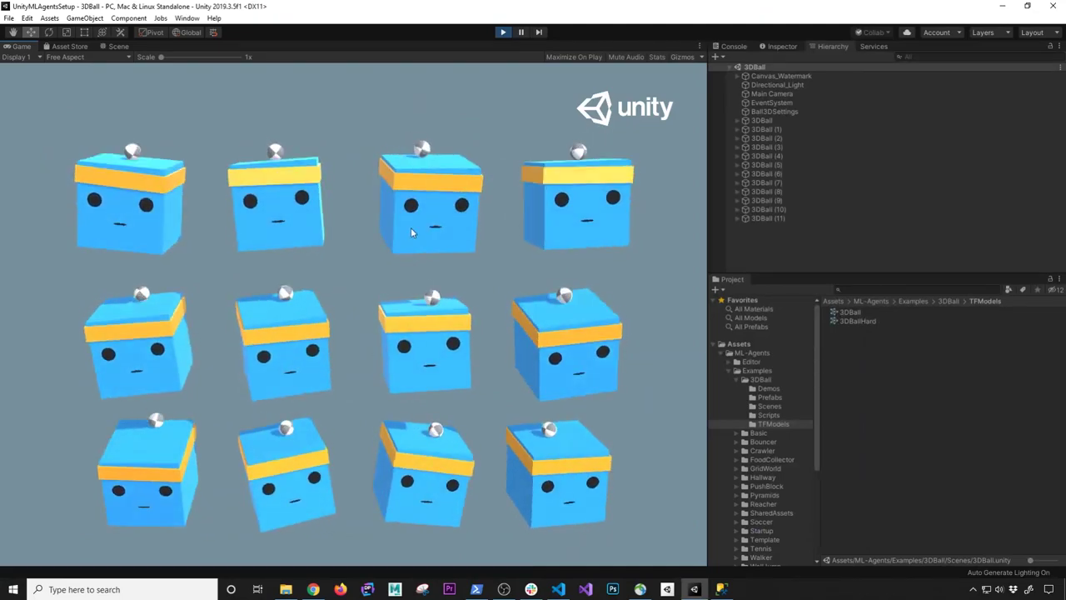
click(502, 32)
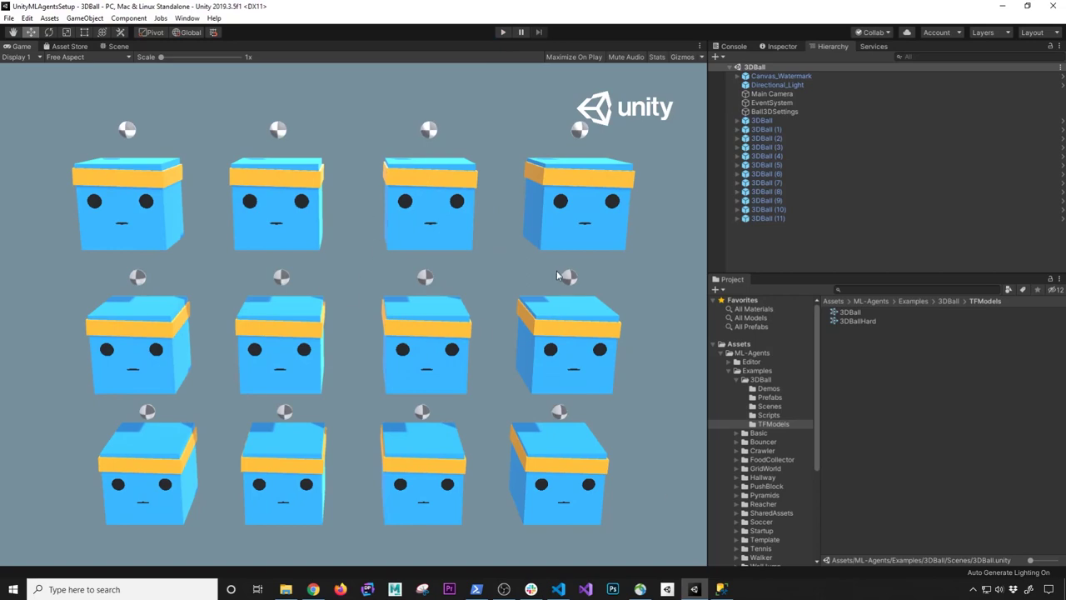
Step: Highlight the exported file path results\firstballtraining\3DBall.nn in PowerShell and move the window clear of Unity's Project files
click(477, 589)
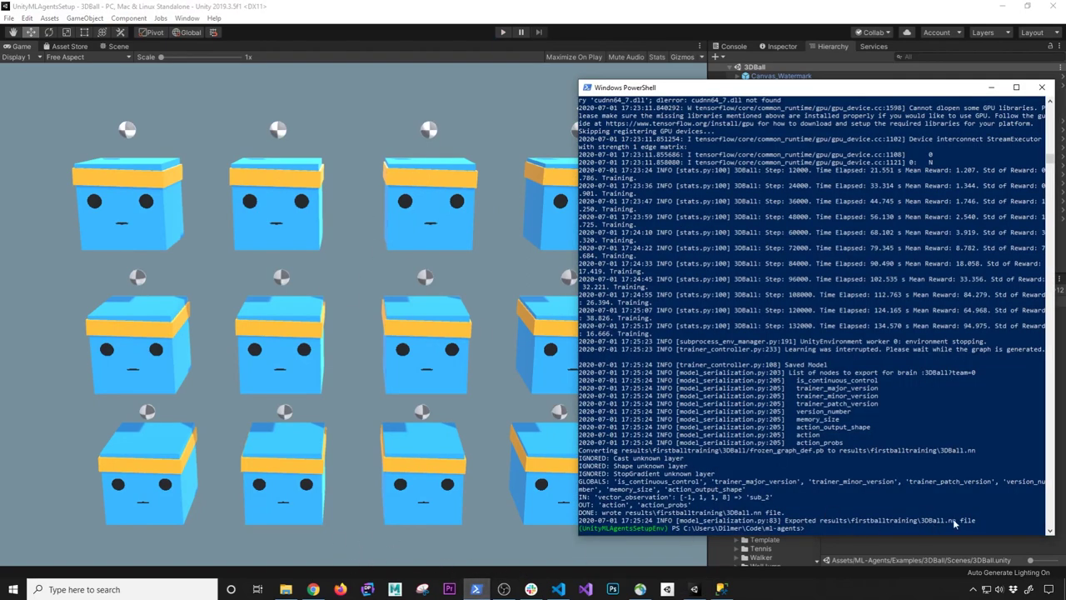
drag(772, 515, 787, 528)
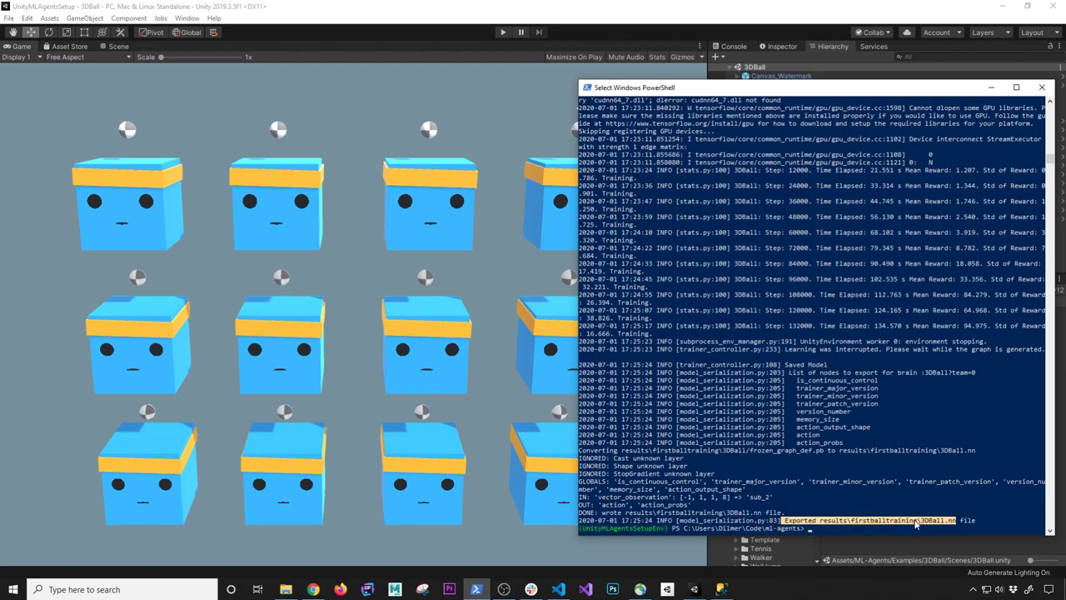
drag(898, 95, 520, 95)
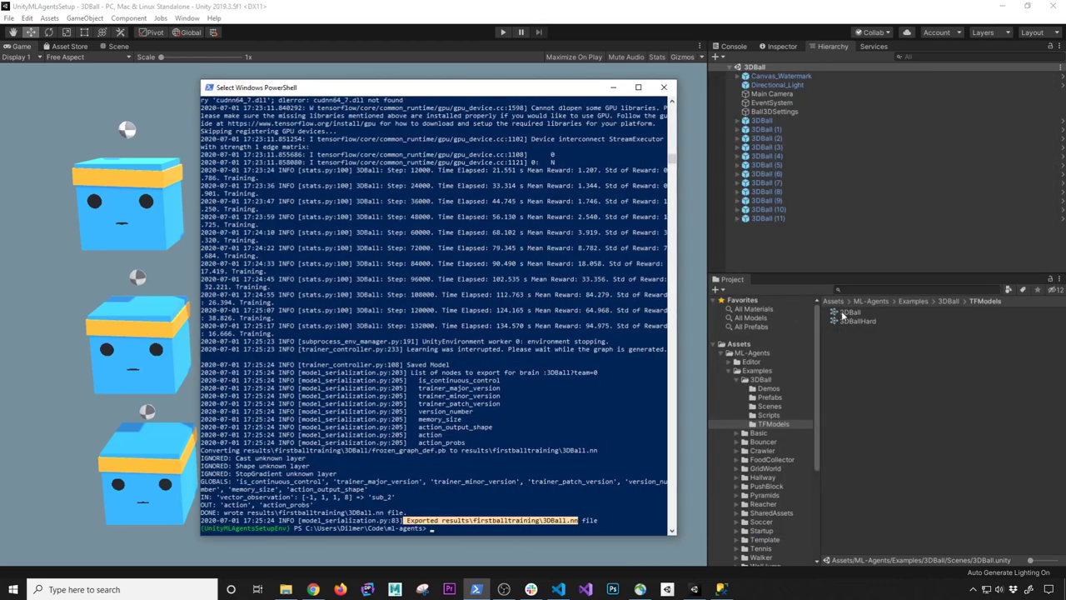
Step: Select the Agent inside the first 3DBall object and show its Model and Ball 3D Agent settings in the Inspector
click(759, 122)
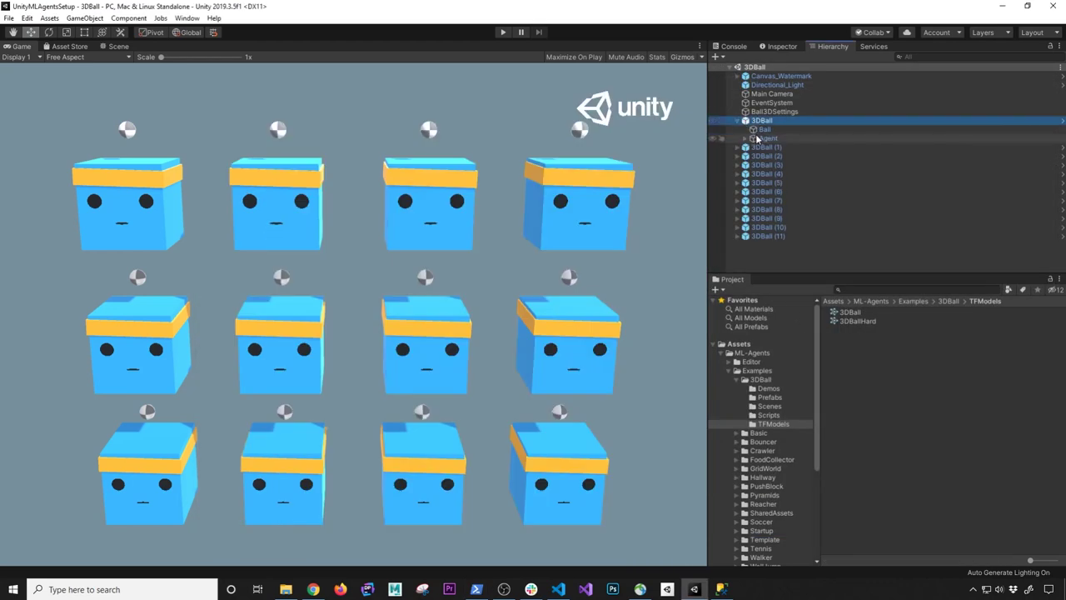
click(761, 130)
click(762, 138)
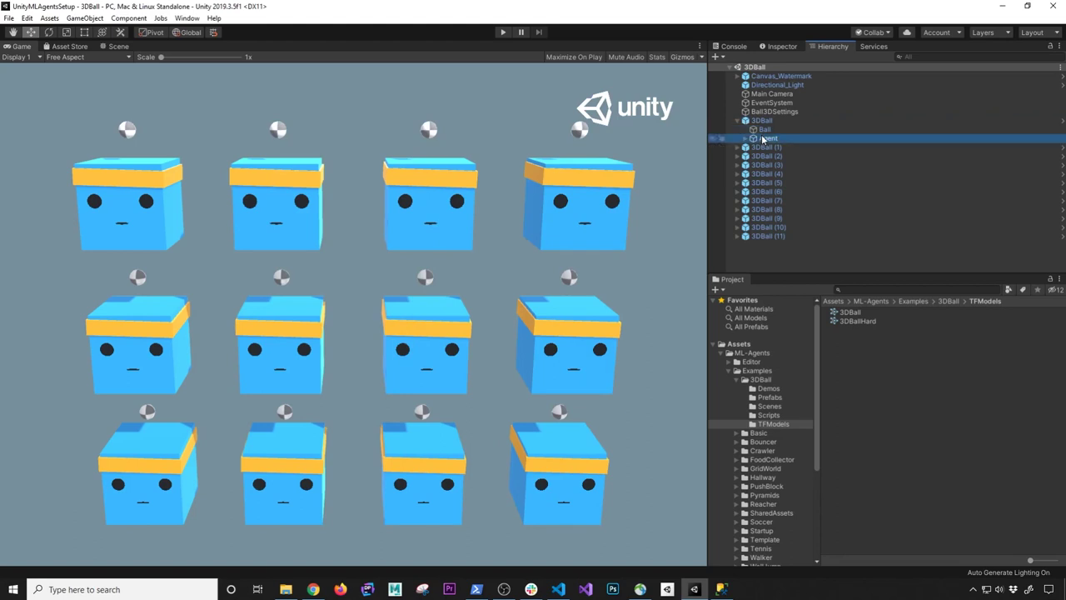
click(779, 47)
scroll(824, 254, down, 5)
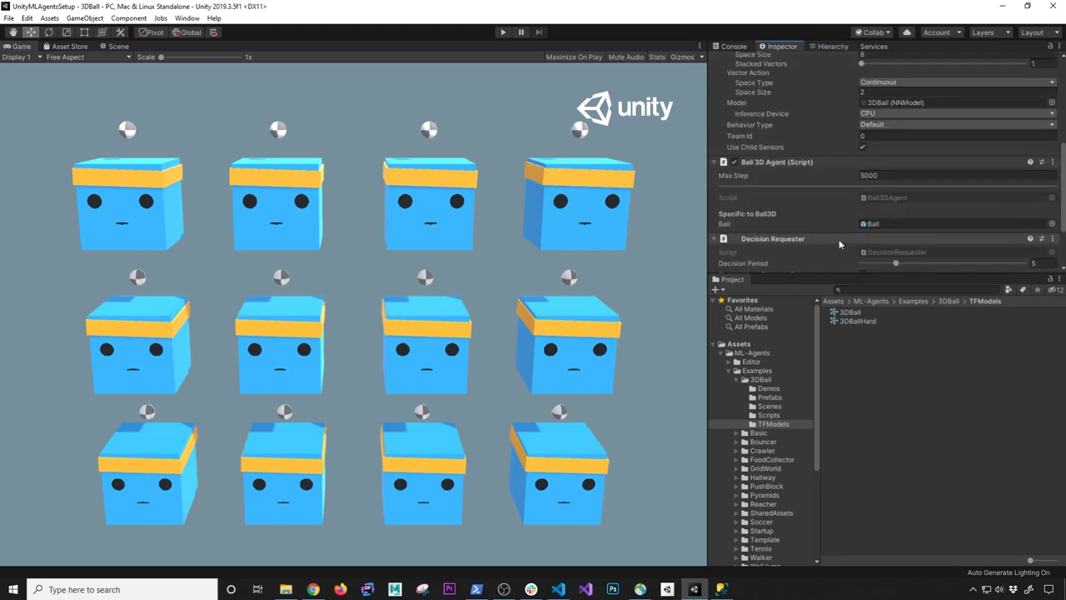